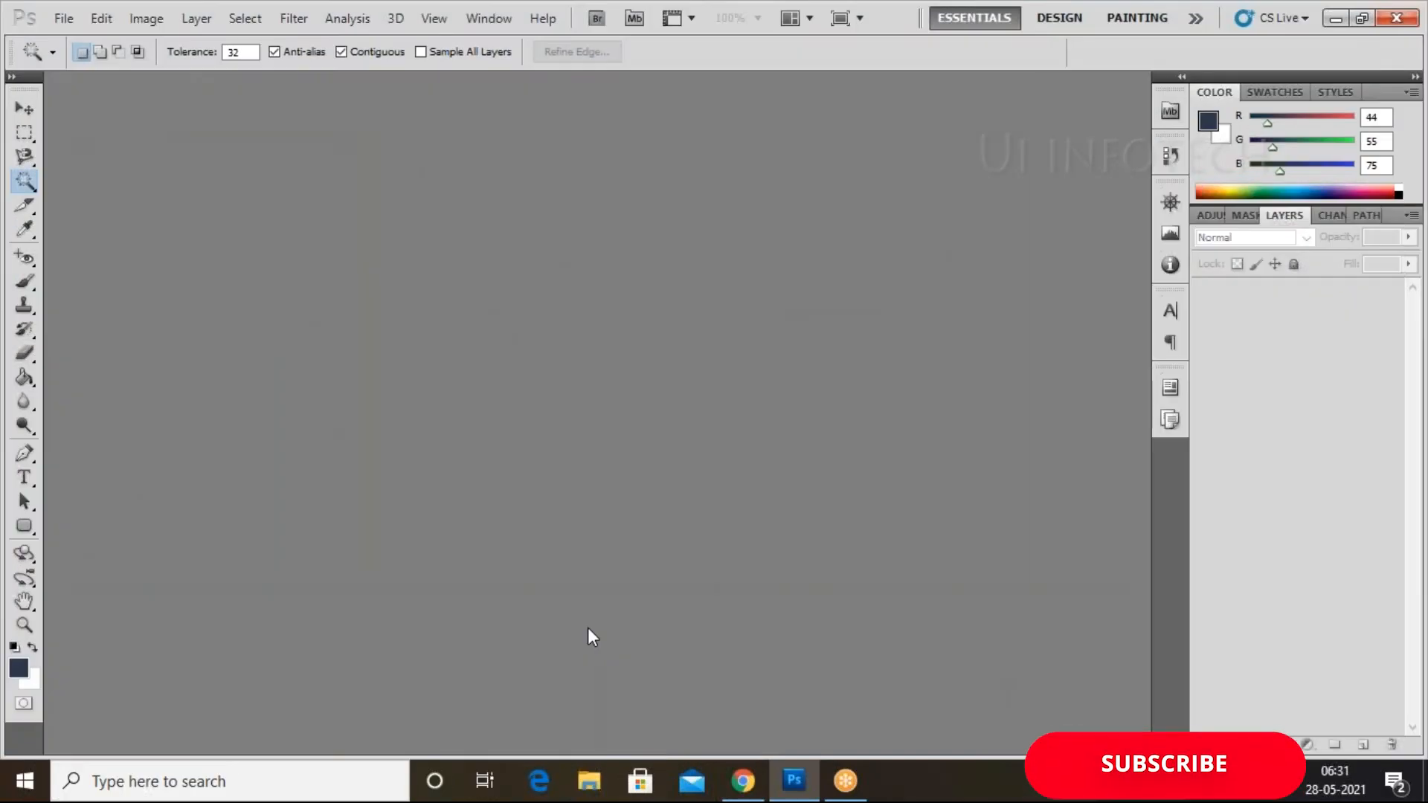
Step: Create a new 1920 × 1080 pixel document at 200 pixels/inch in 8-bit RGB Color with a white background
key("ctrl+n")
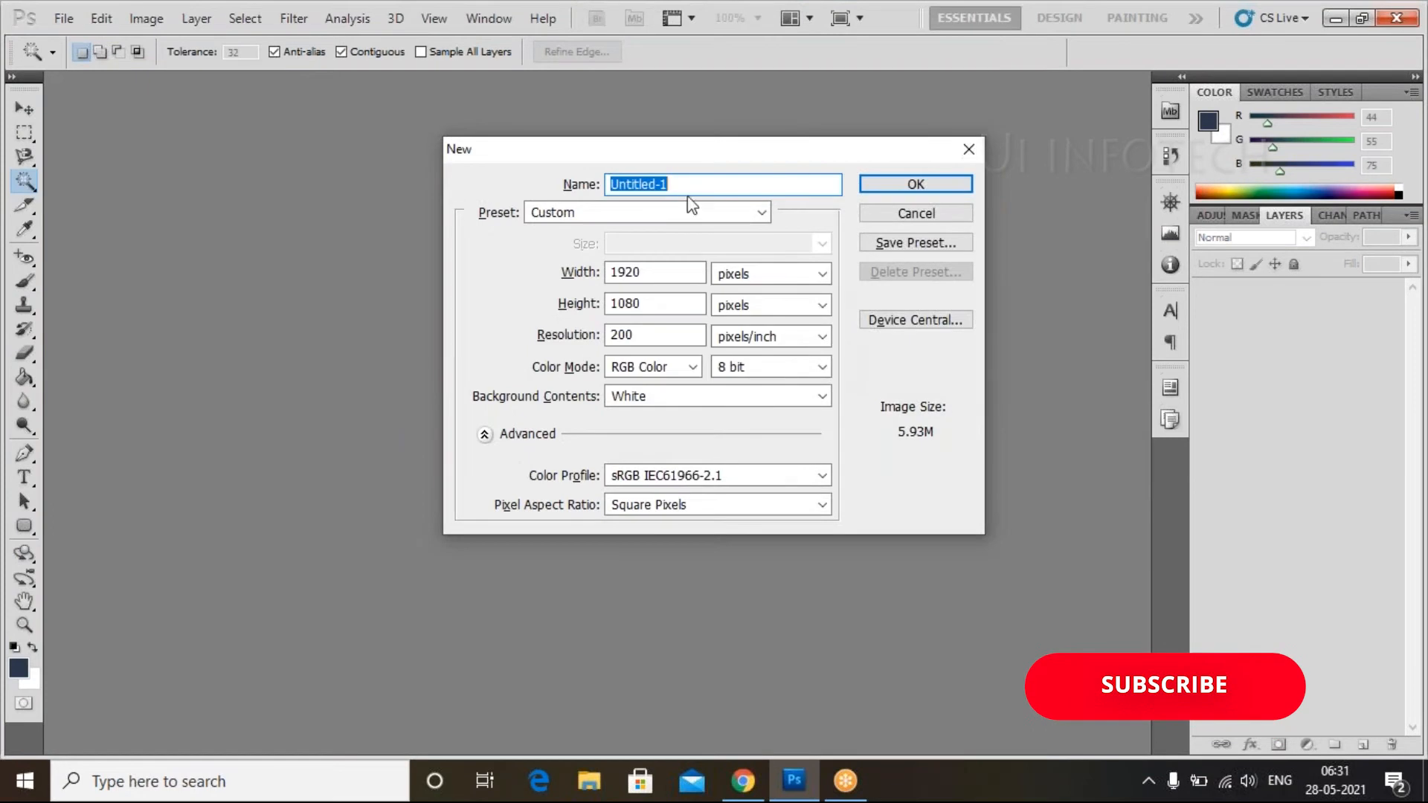
left_click(605, 215)
left_click(556, 418)
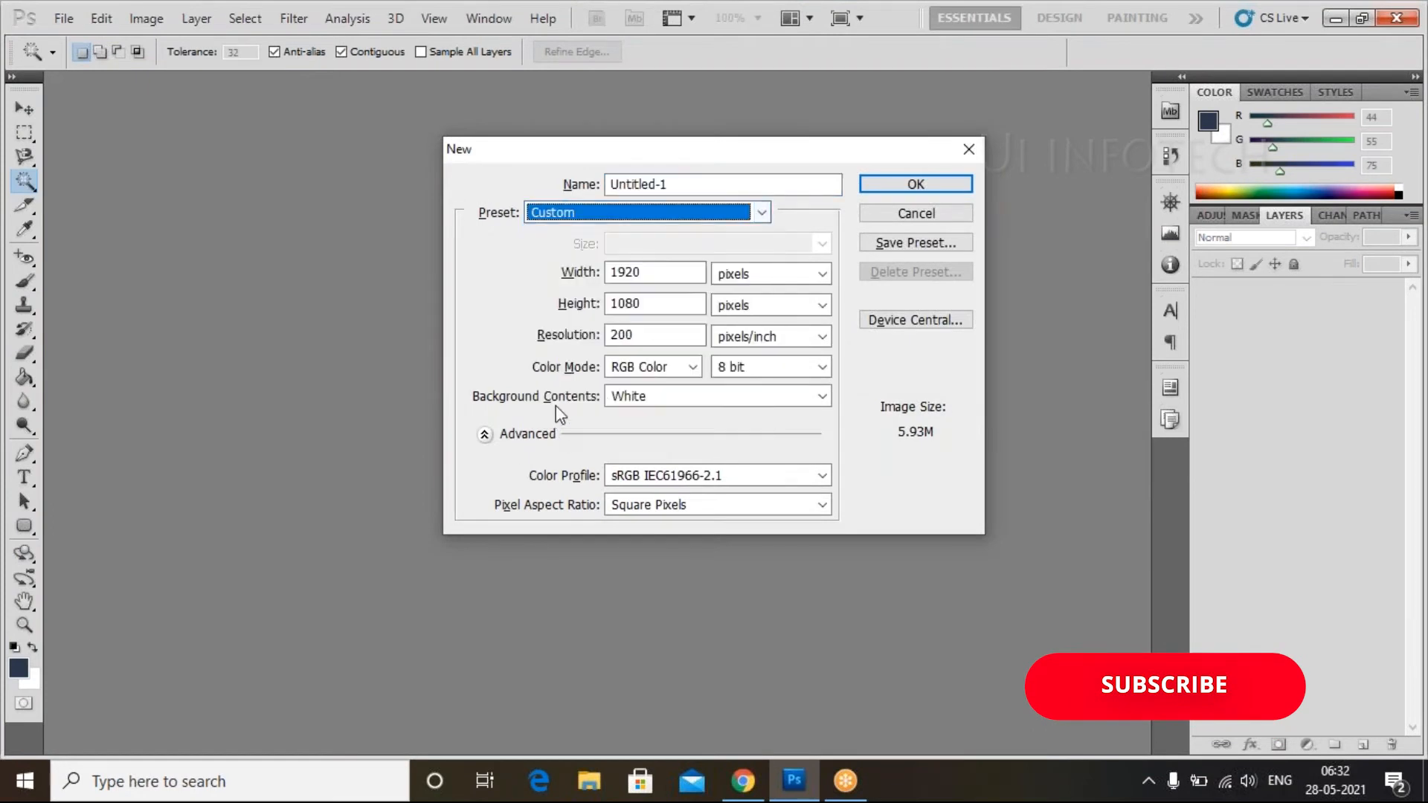
left_click(651, 274)
left_click(672, 305)
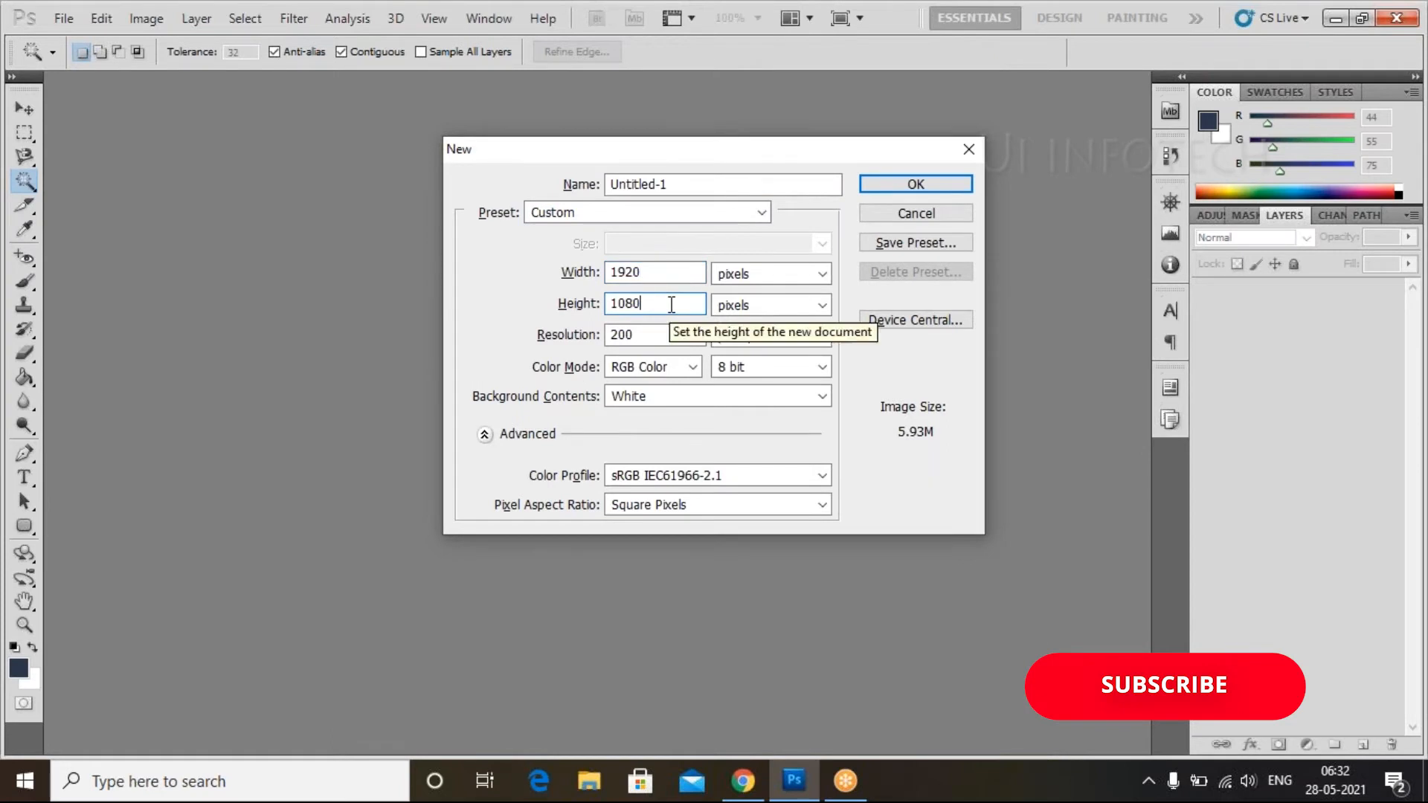
left_click(664, 334)
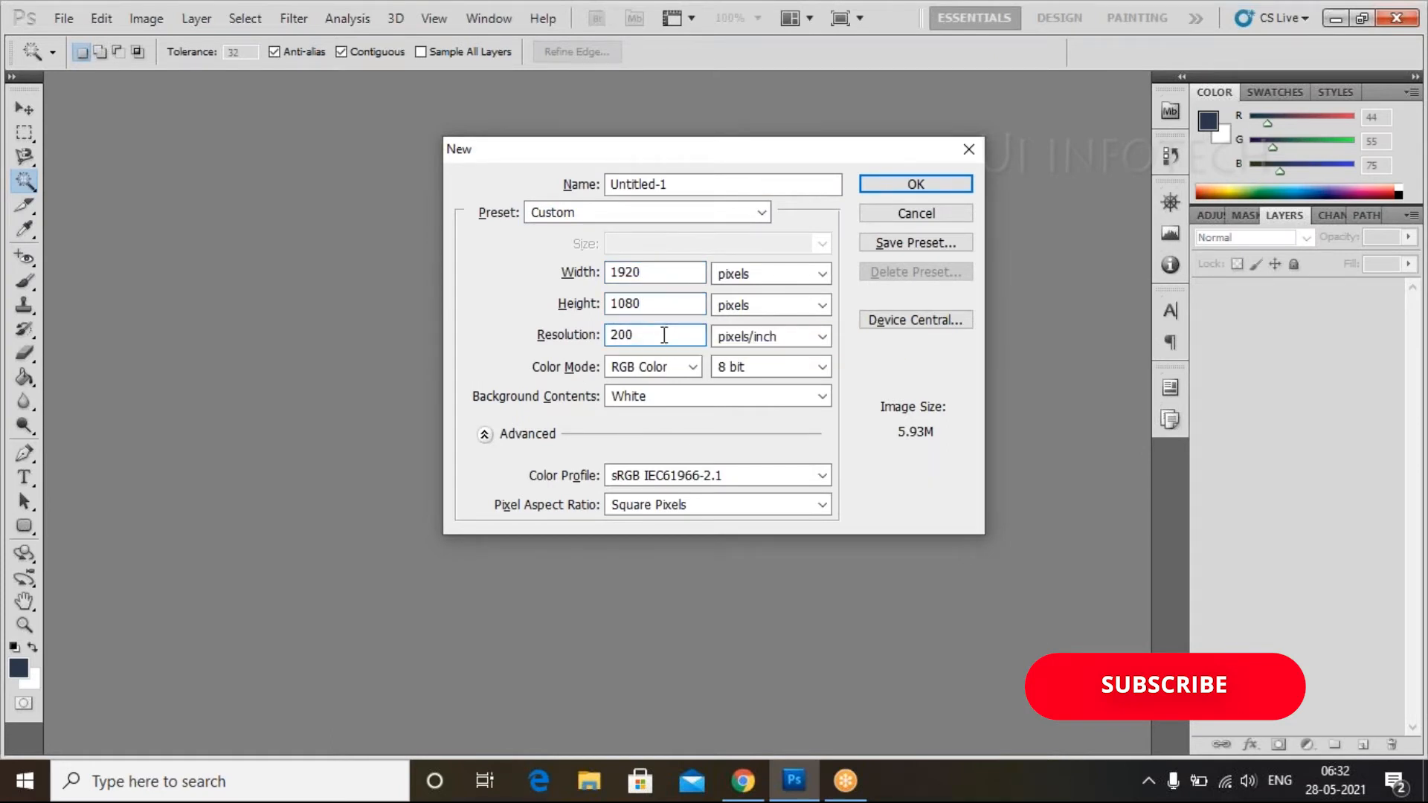
left_click(887, 191)
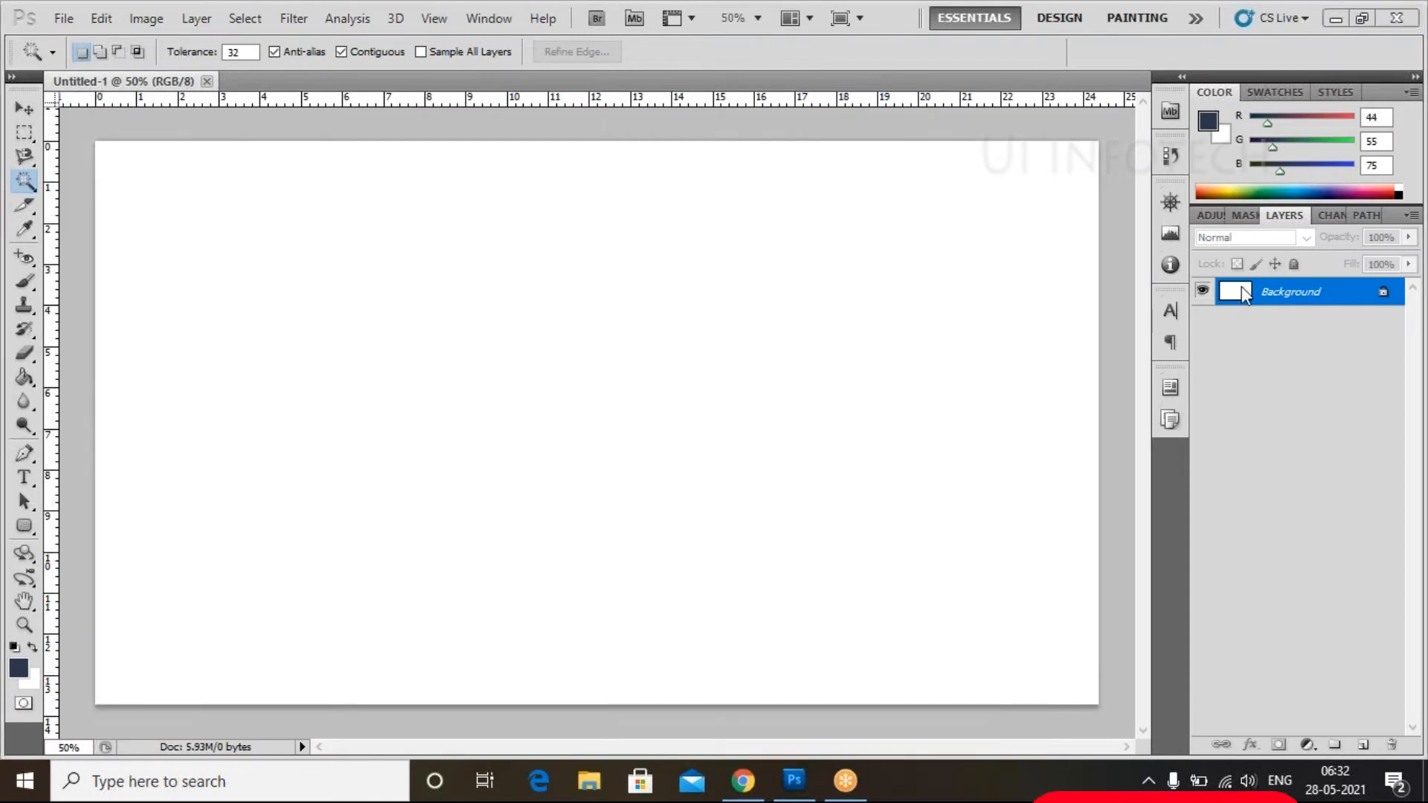
Step: Convert the locked Background into a regular layer named Layer 0 and duplicate it
double_click(1273, 294)
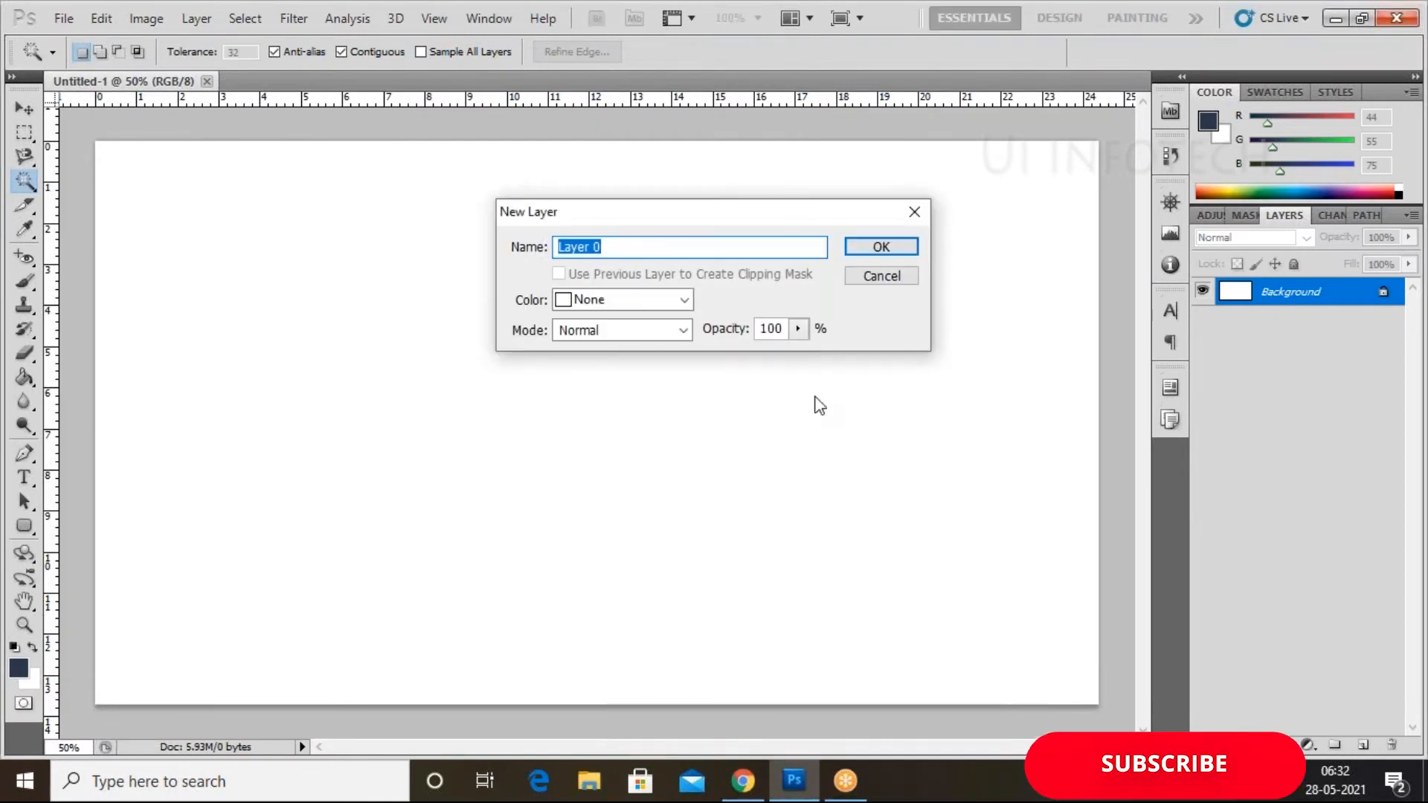
left_click(877, 248)
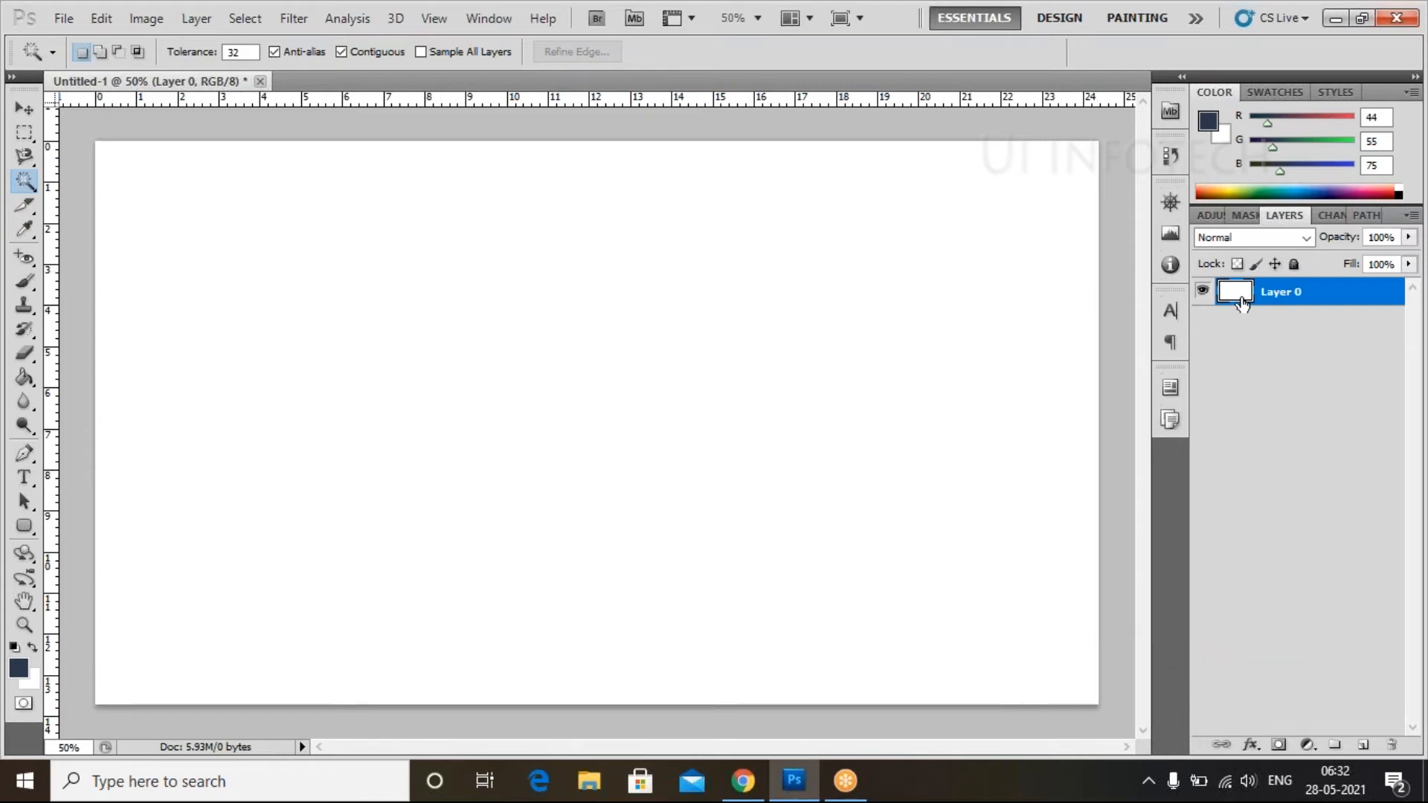
right_click(1281, 295)
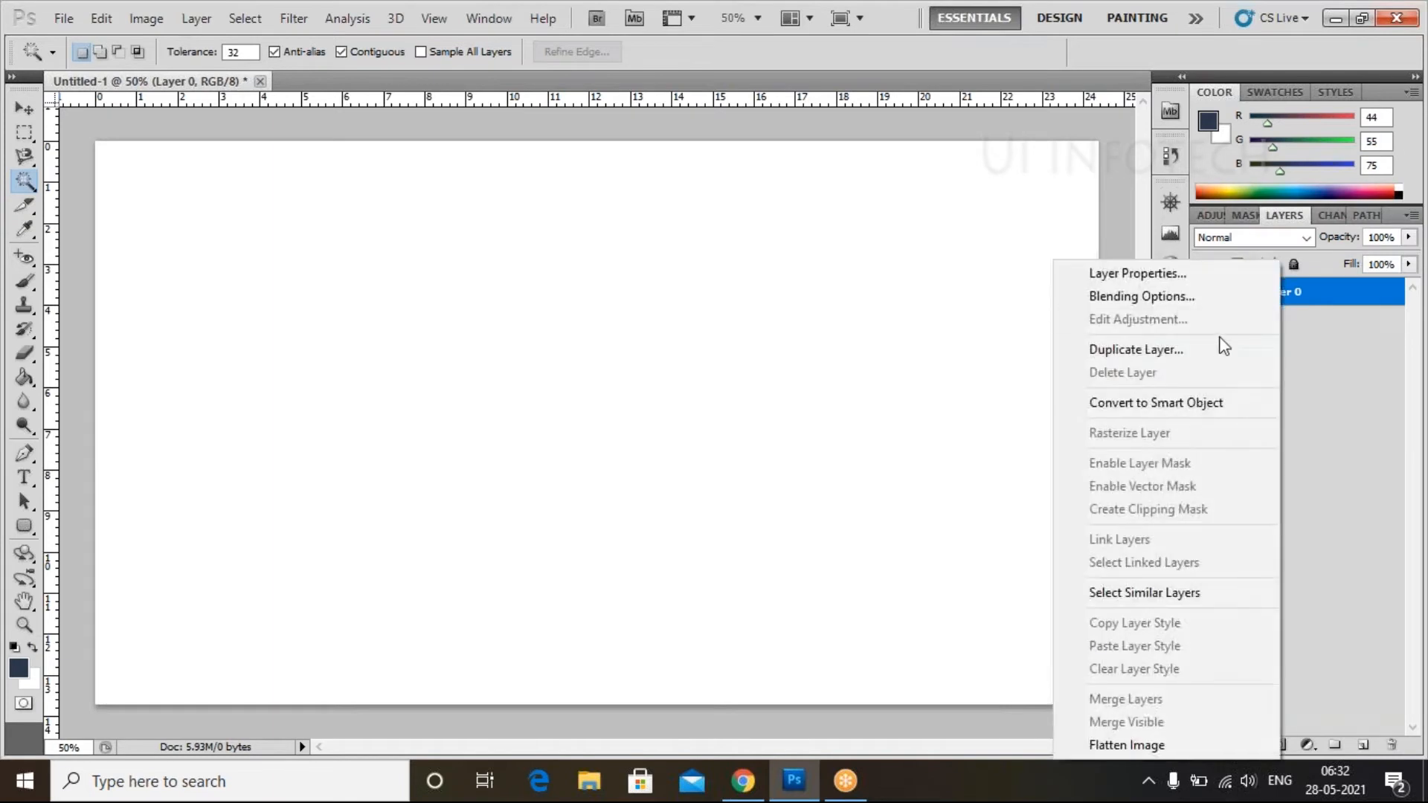
left_click(1193, 347)
left_click(899, 234)
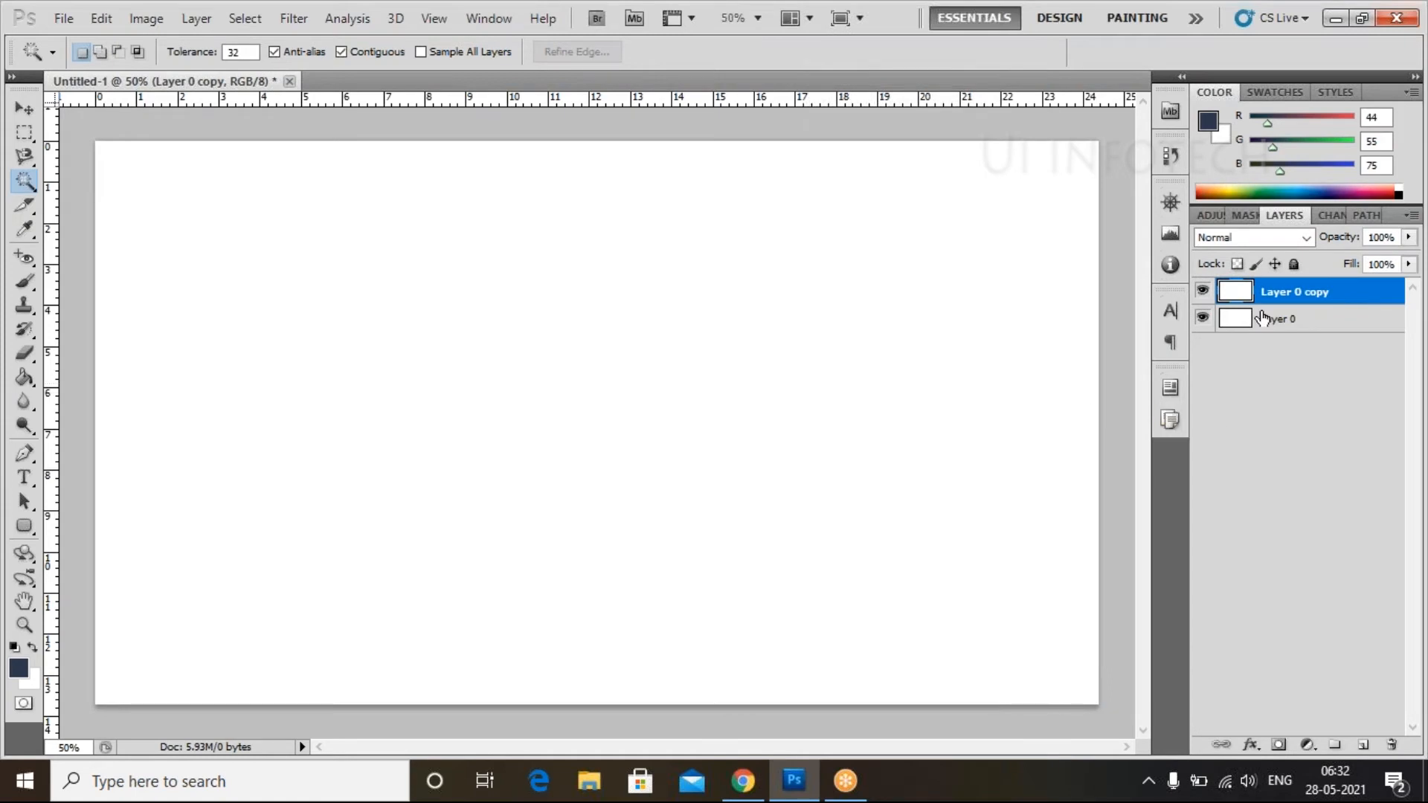
Step: Draw a dark blue rectangle shape over almost the whole canvas, leaving a narrow white margin on every side
left_click(26, 528)
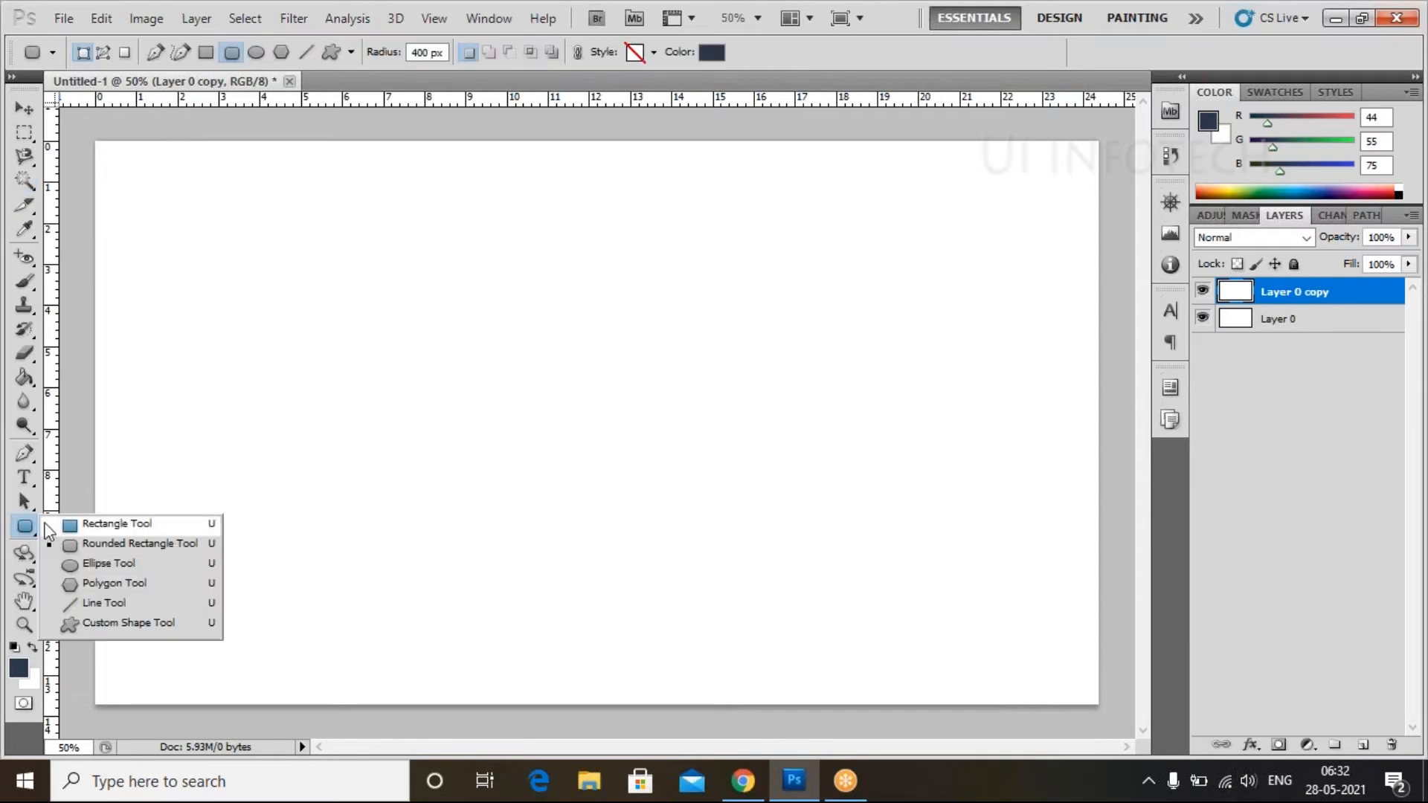
left_click(90, 529)
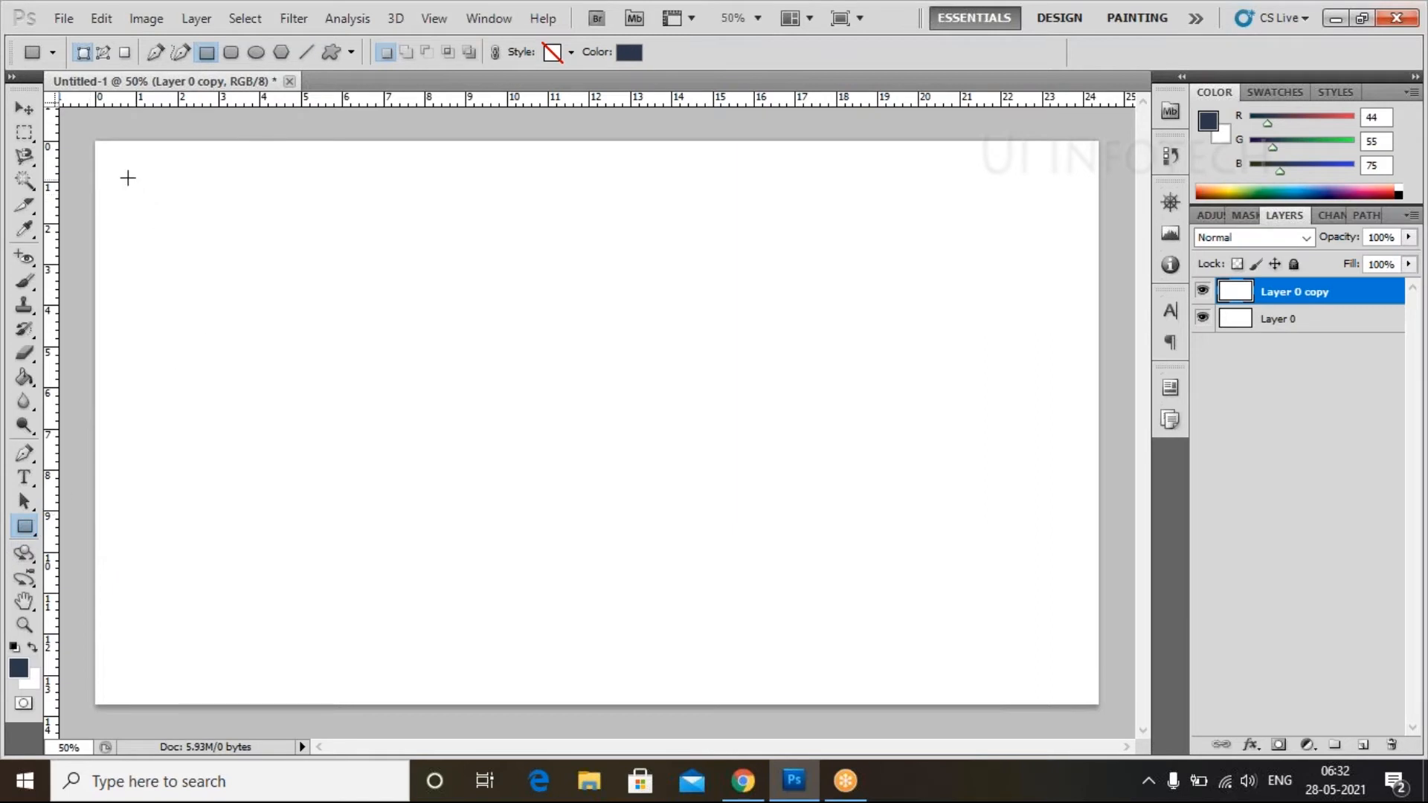
left_click_drag(113, 163, 1084, 695)
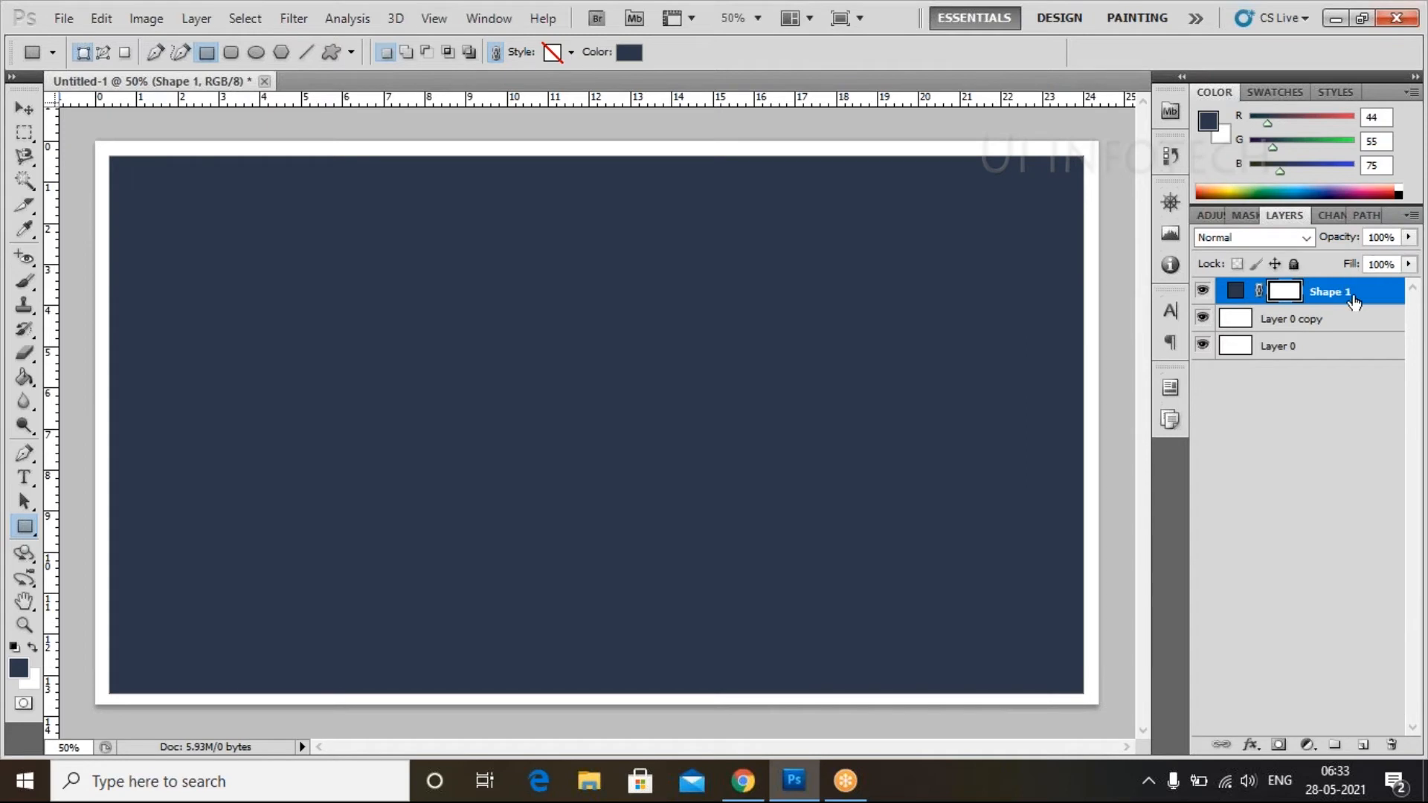
Step: Add a linear Gradient Overlay to the rectangle shape using the Blue, Red, Yellow preset
left_click(1252, 742)
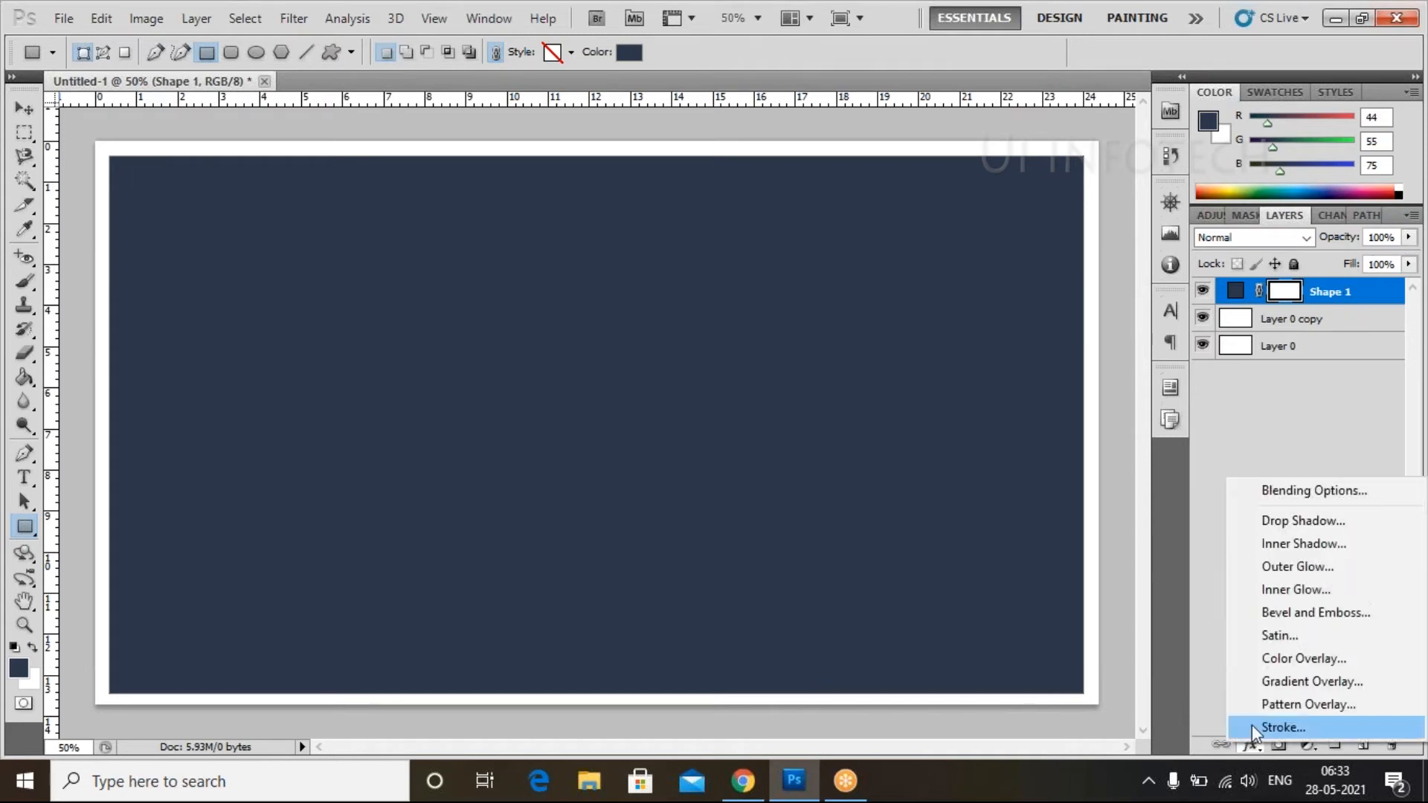
left_click(1265, 688)
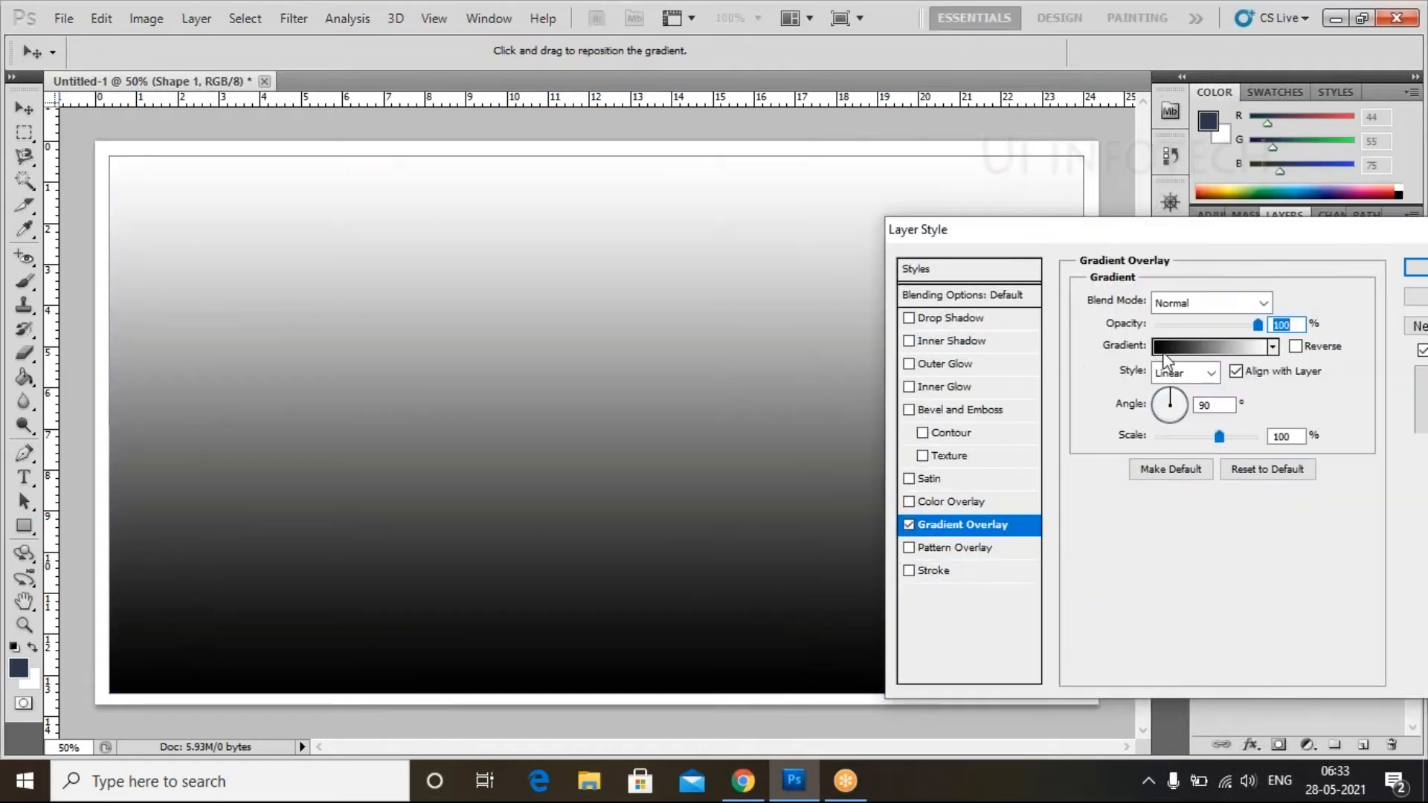
left_click(1182, 347)
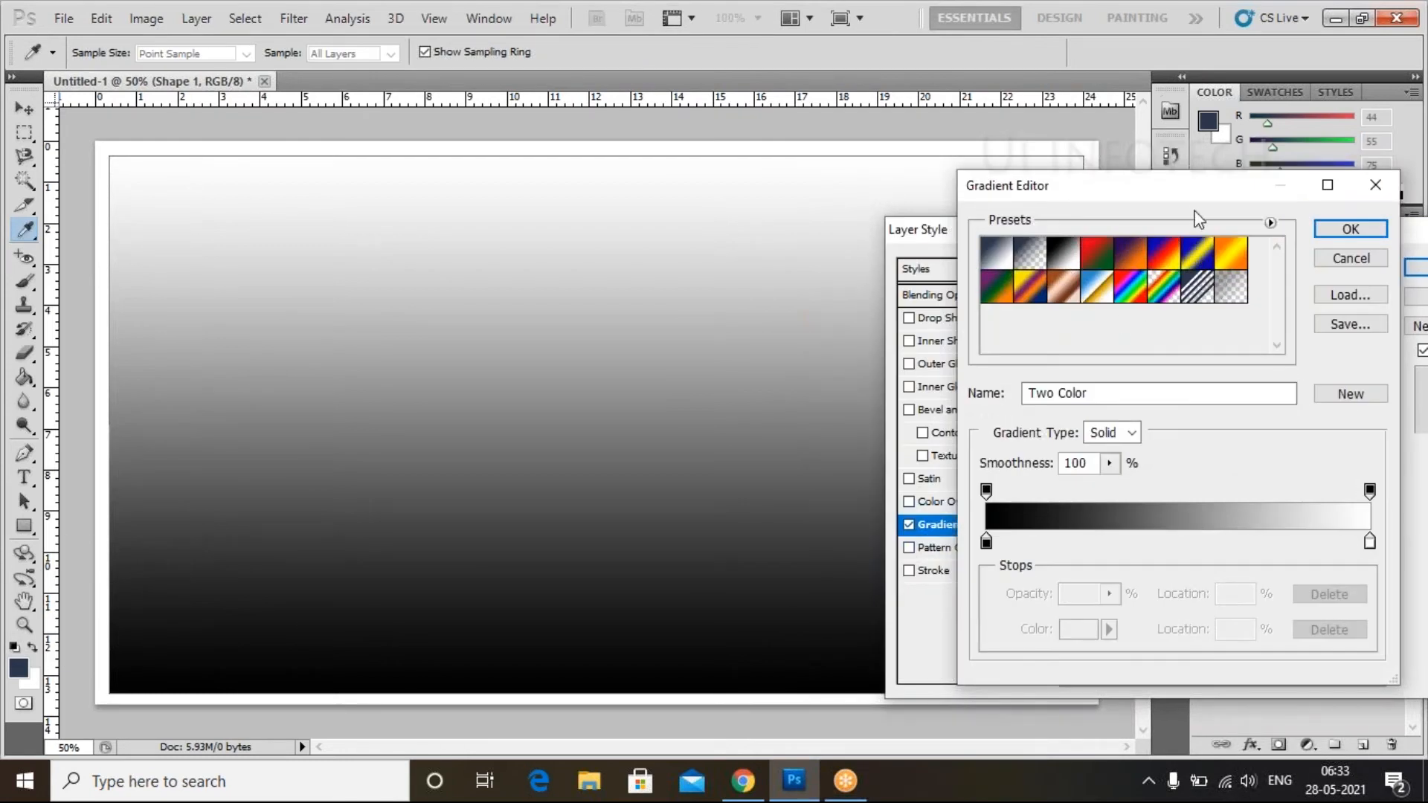
left_click_drag(1174, 195, 1007, 220)
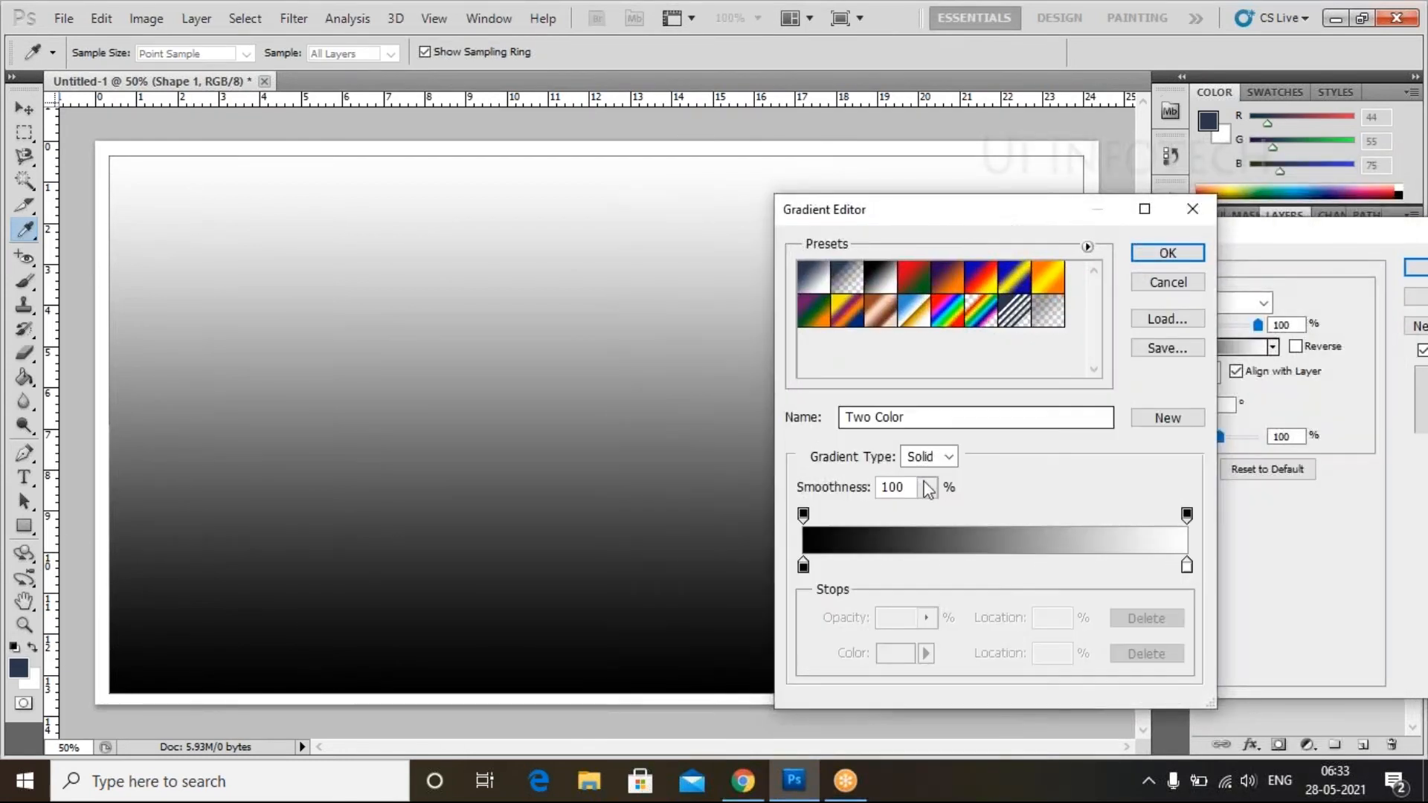
left_click(990, 281)
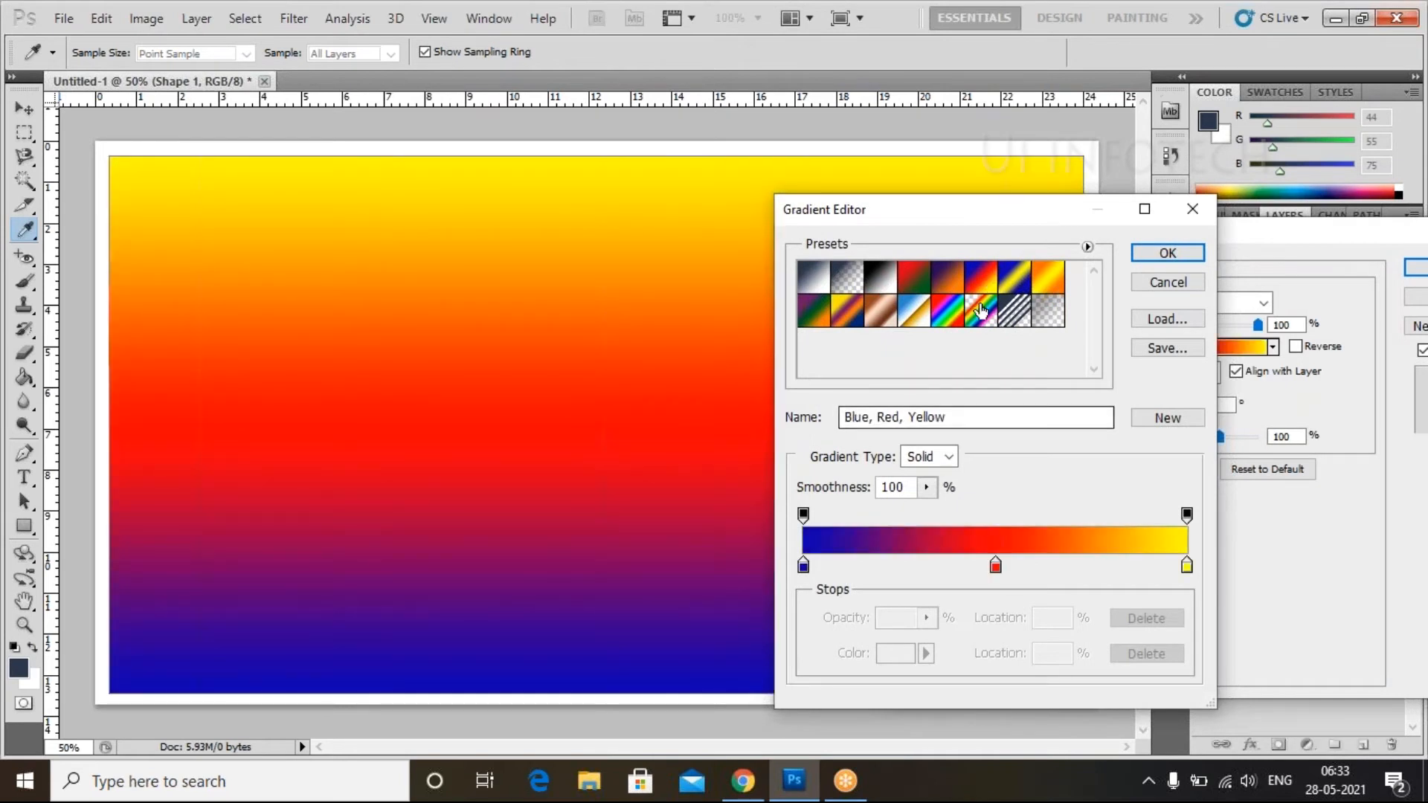
left_click(1172, 261)
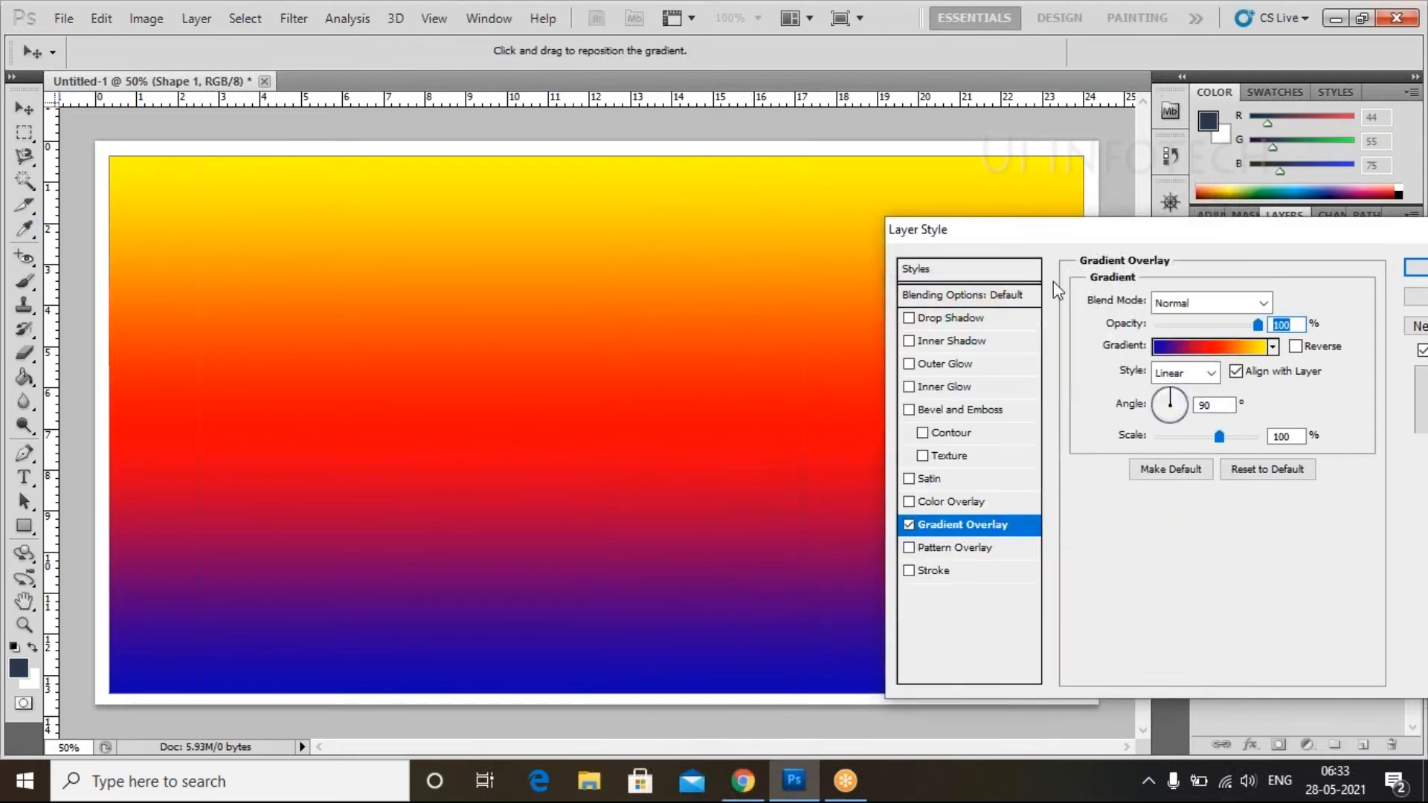
left_click_drag(1113, 237, 832, 293)
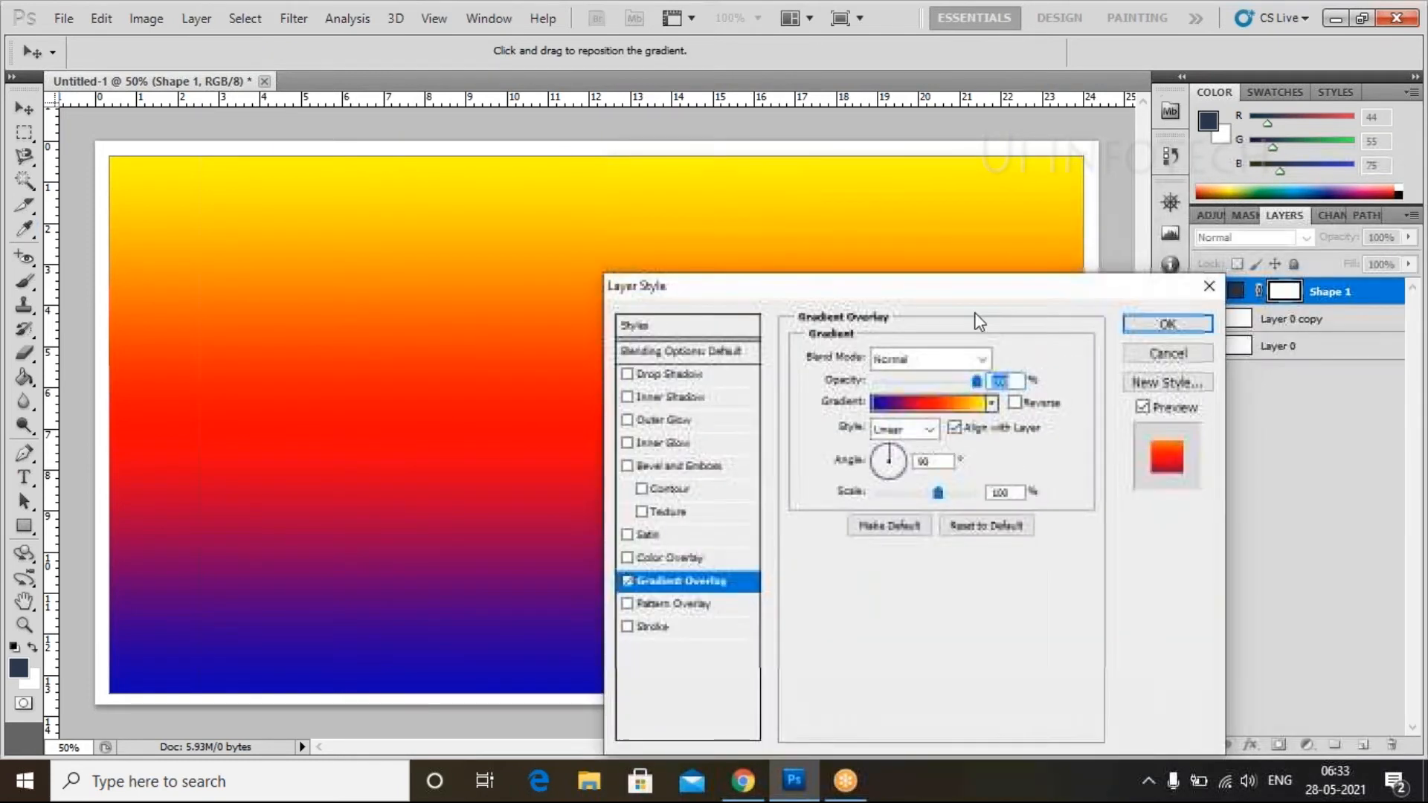
left_click(1146, 327)
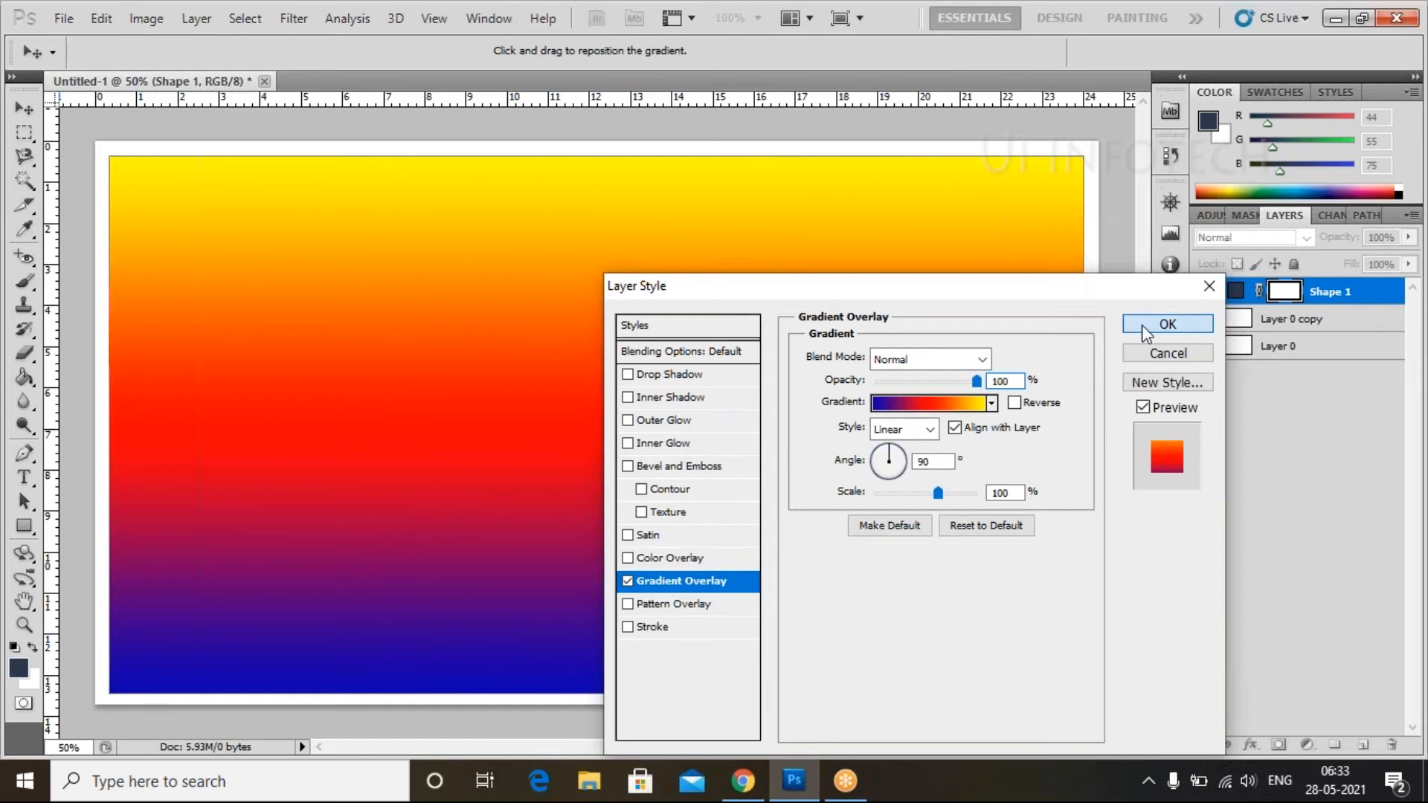
Step: Duplicate the Shape 1 gradient rectangle, placing the copy slightly down and to the left of the original
left_click(1264, 563)
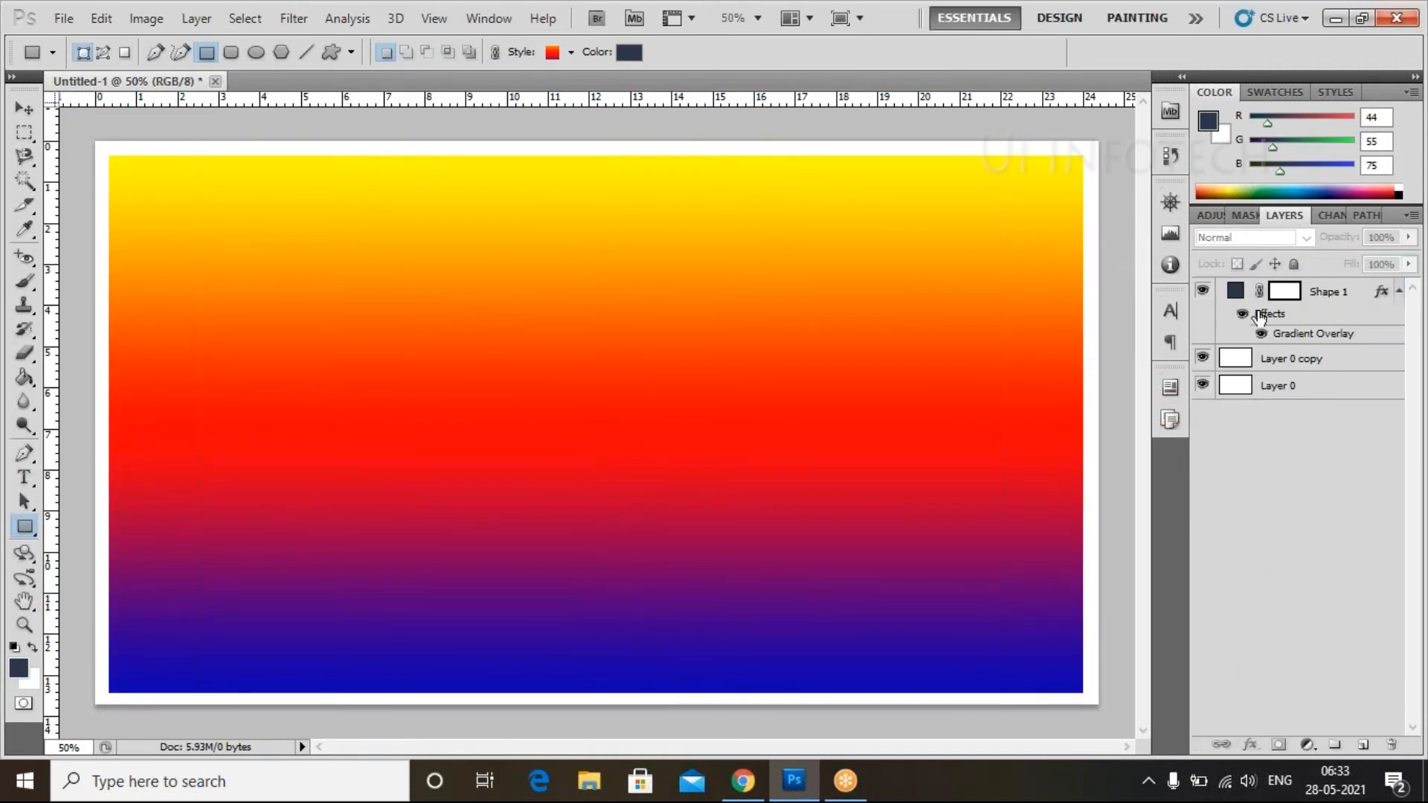
left_click(1335, 296)
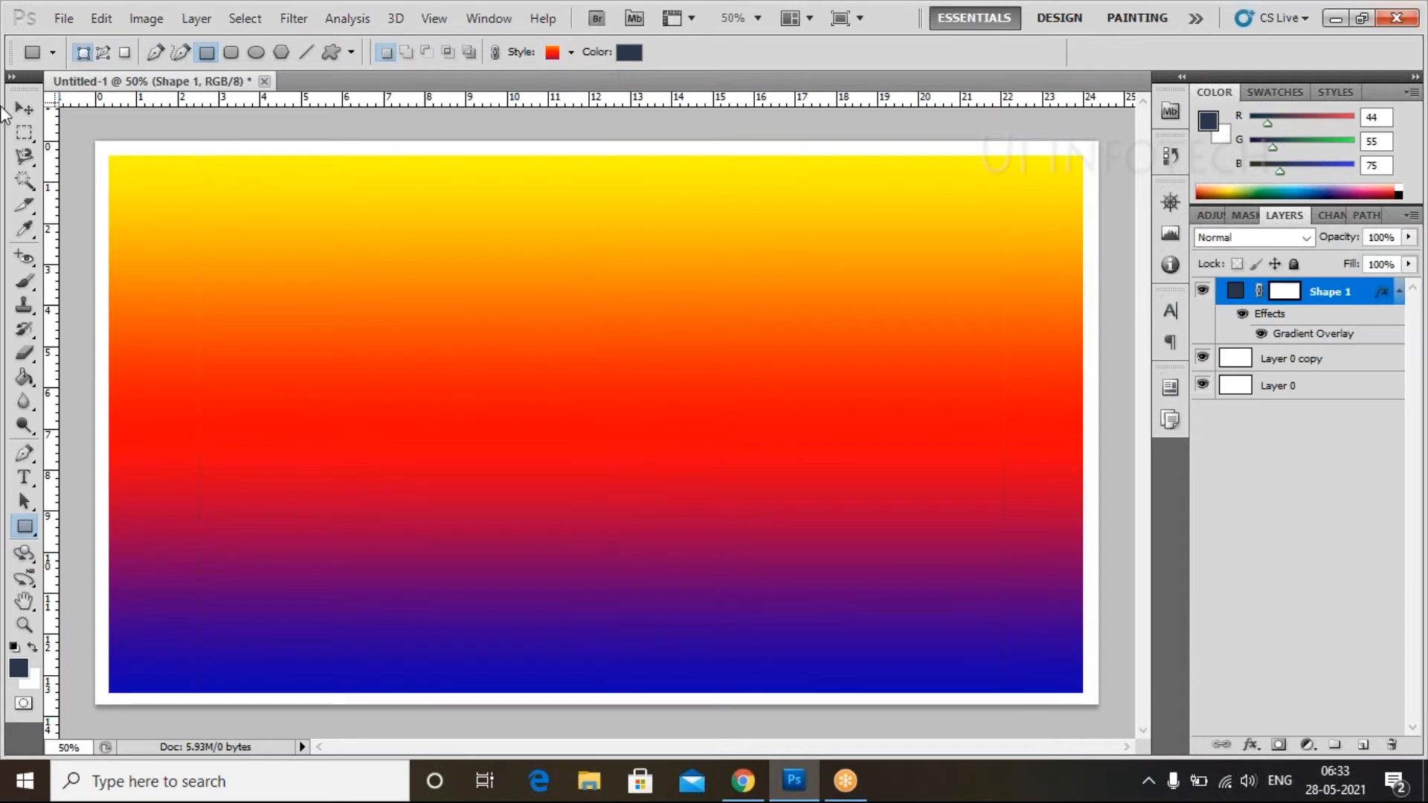
left_click(24, 108)
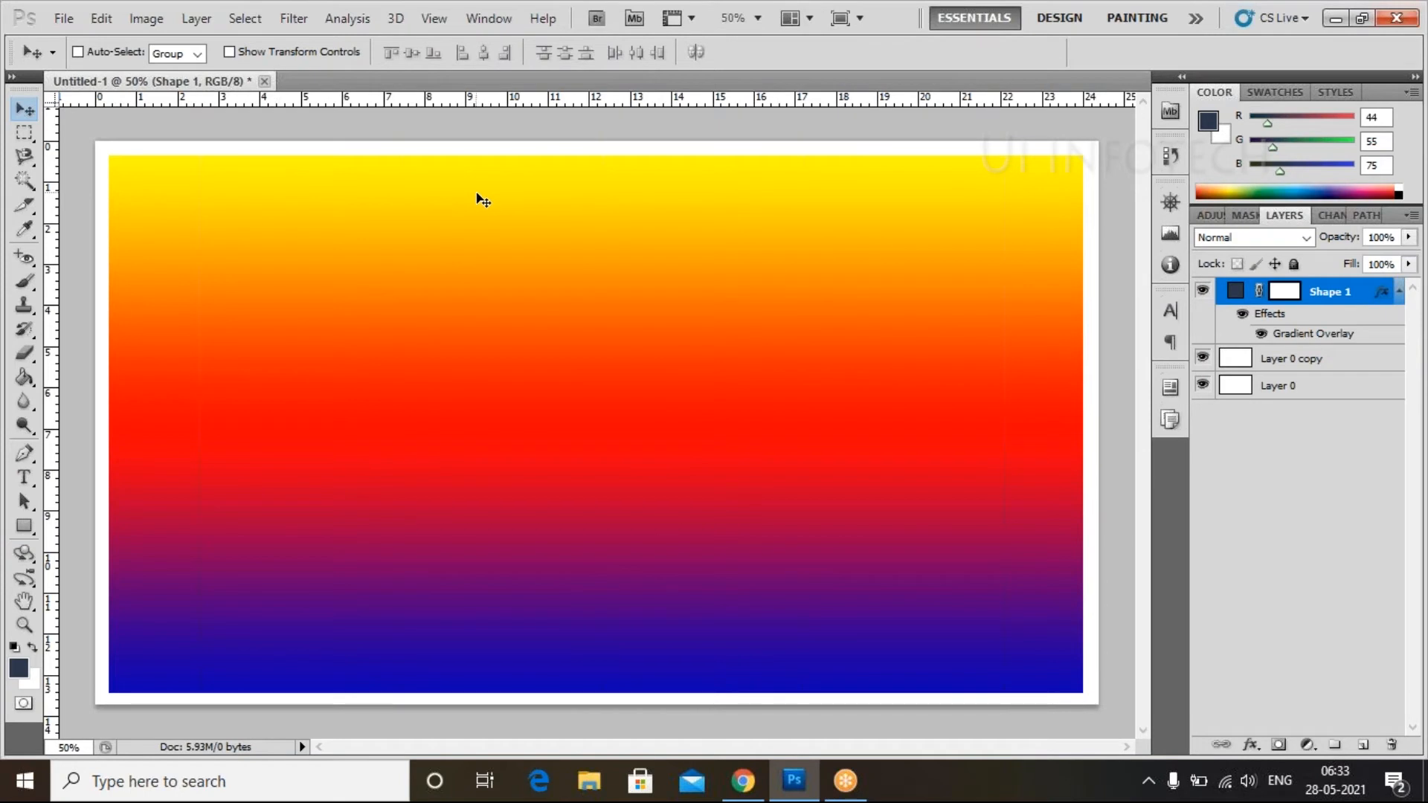
left_click_drag(540, 328, 481, 348)
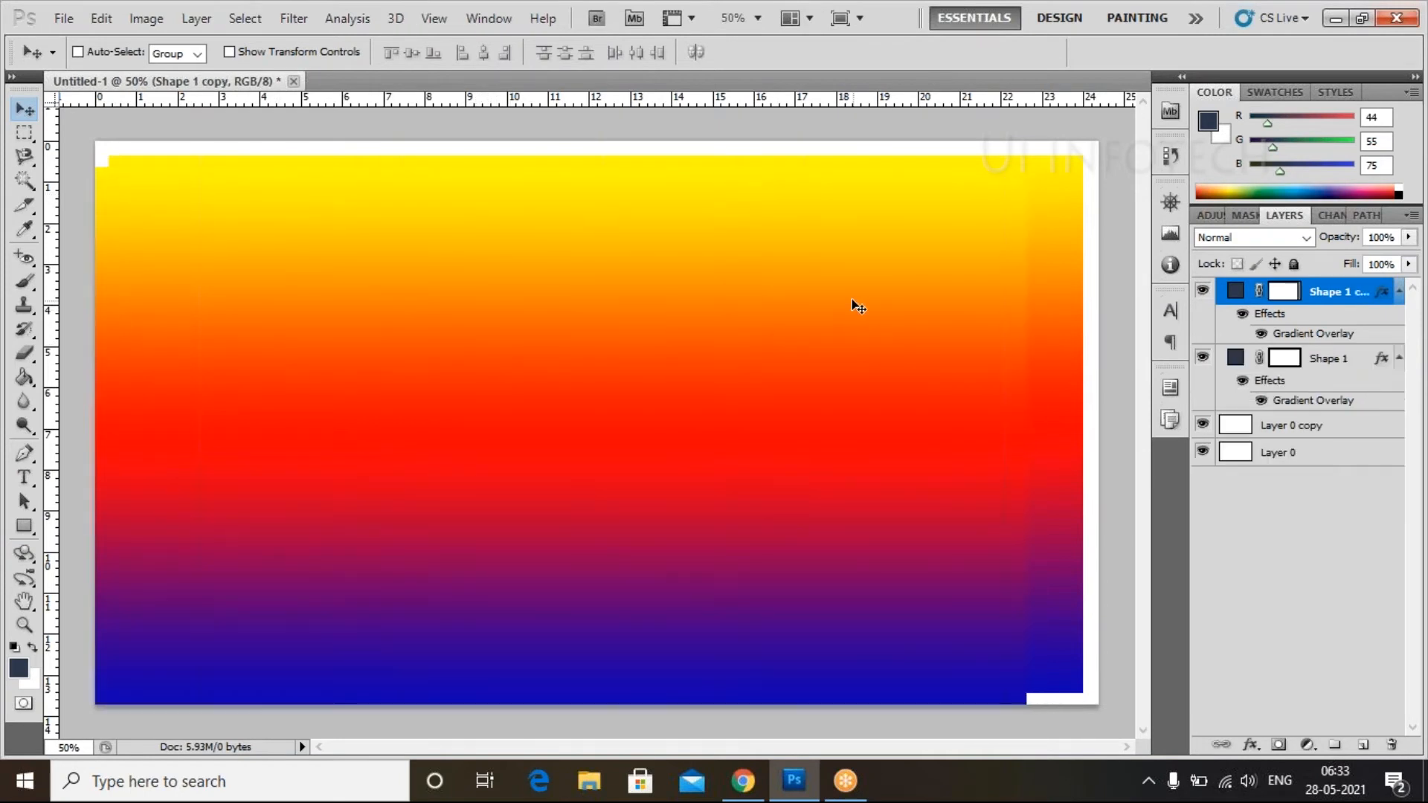
Step: Delete the Gradient Overlay from the Shape 1 copy layer and change its fill color to white
left_click(1259, 335)
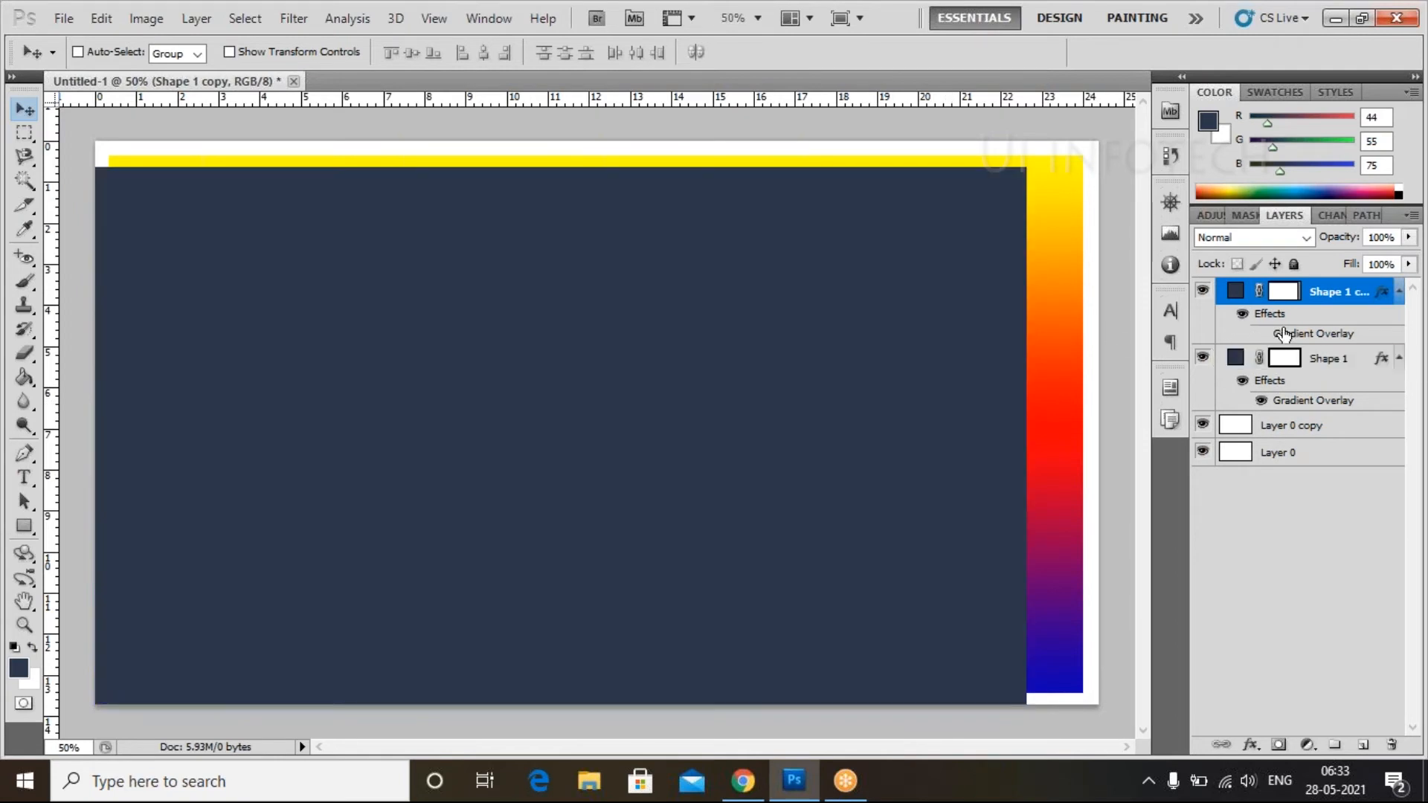
left_click_drag(1286, 336, 1393, 742)
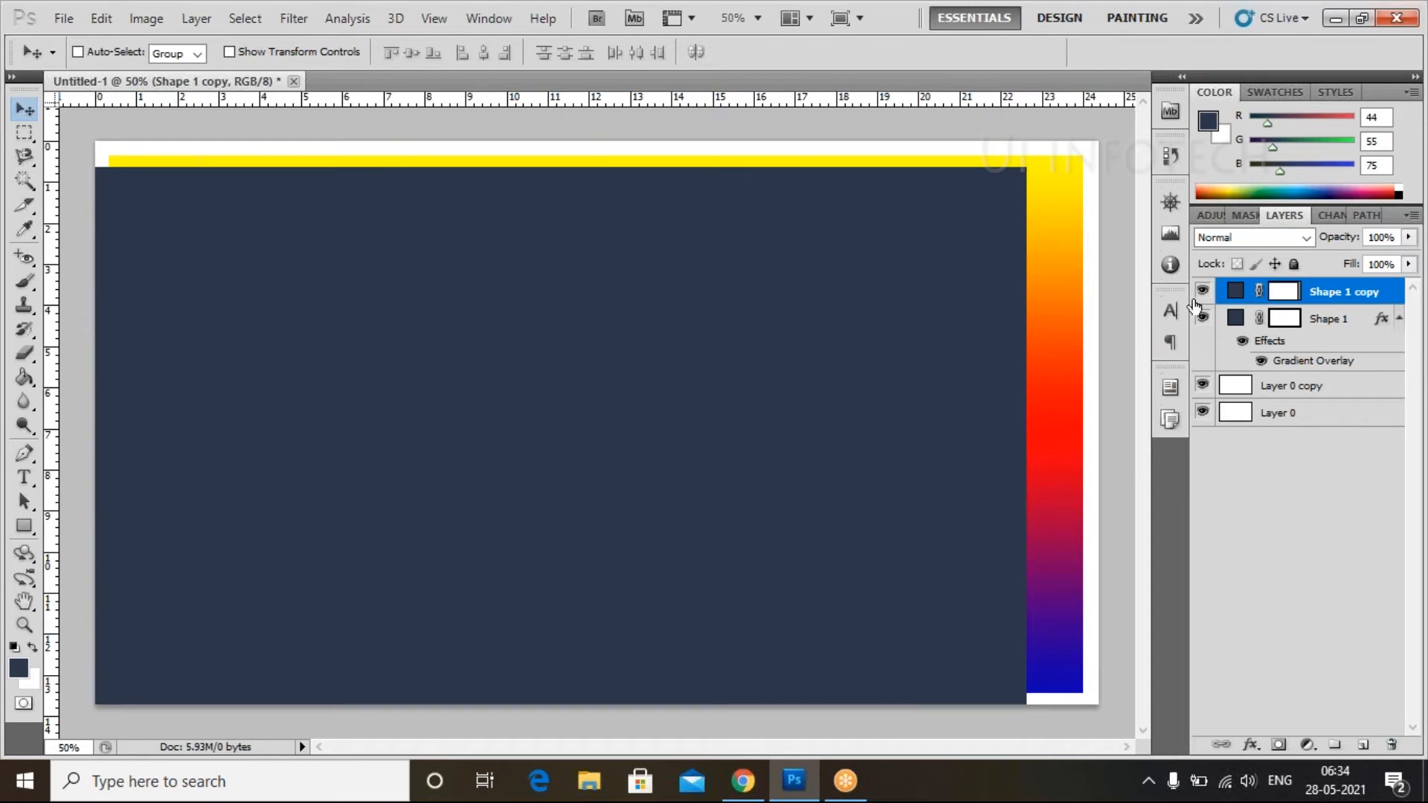
double_click(1234, 293)
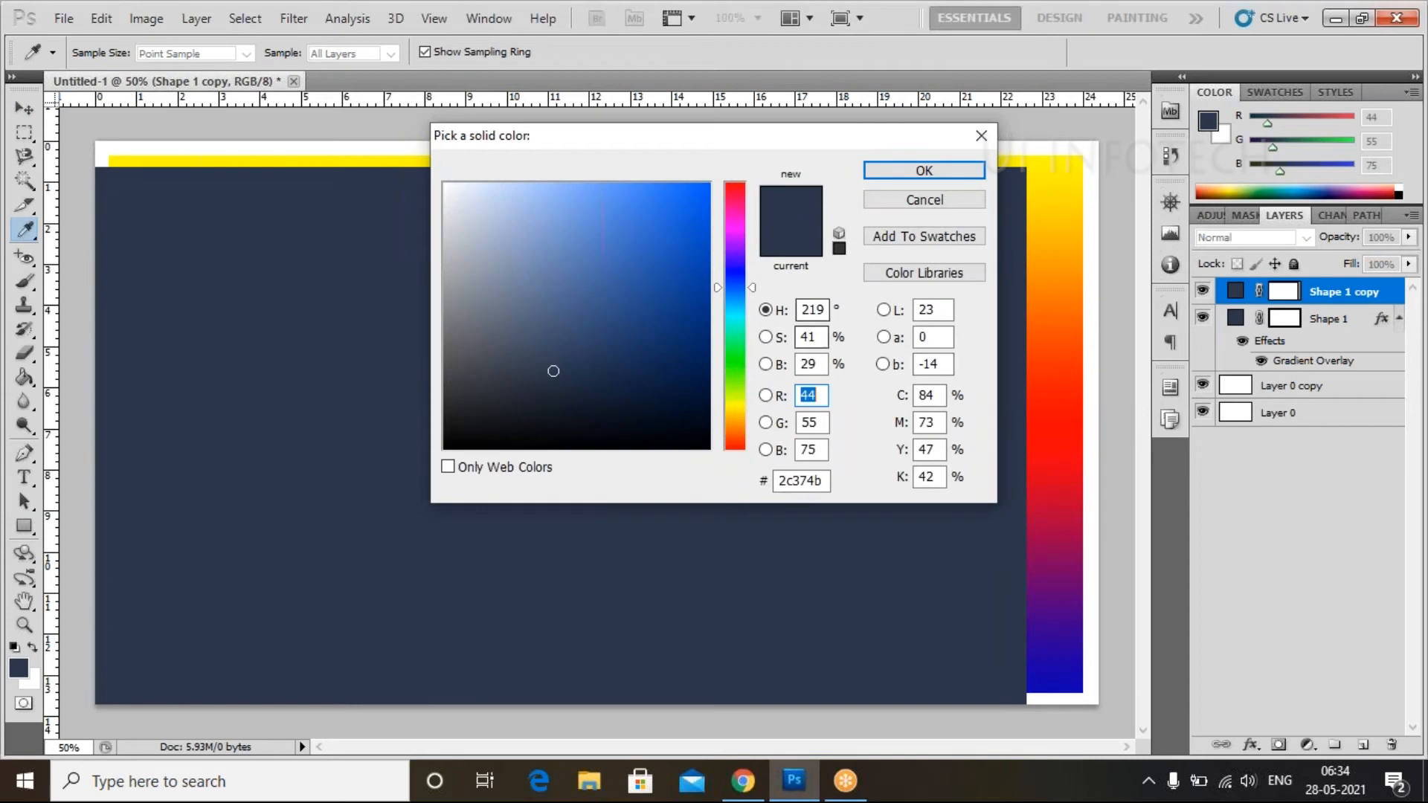
left_click_drag(507, 220, 297, 131)
left_click(907, 169)
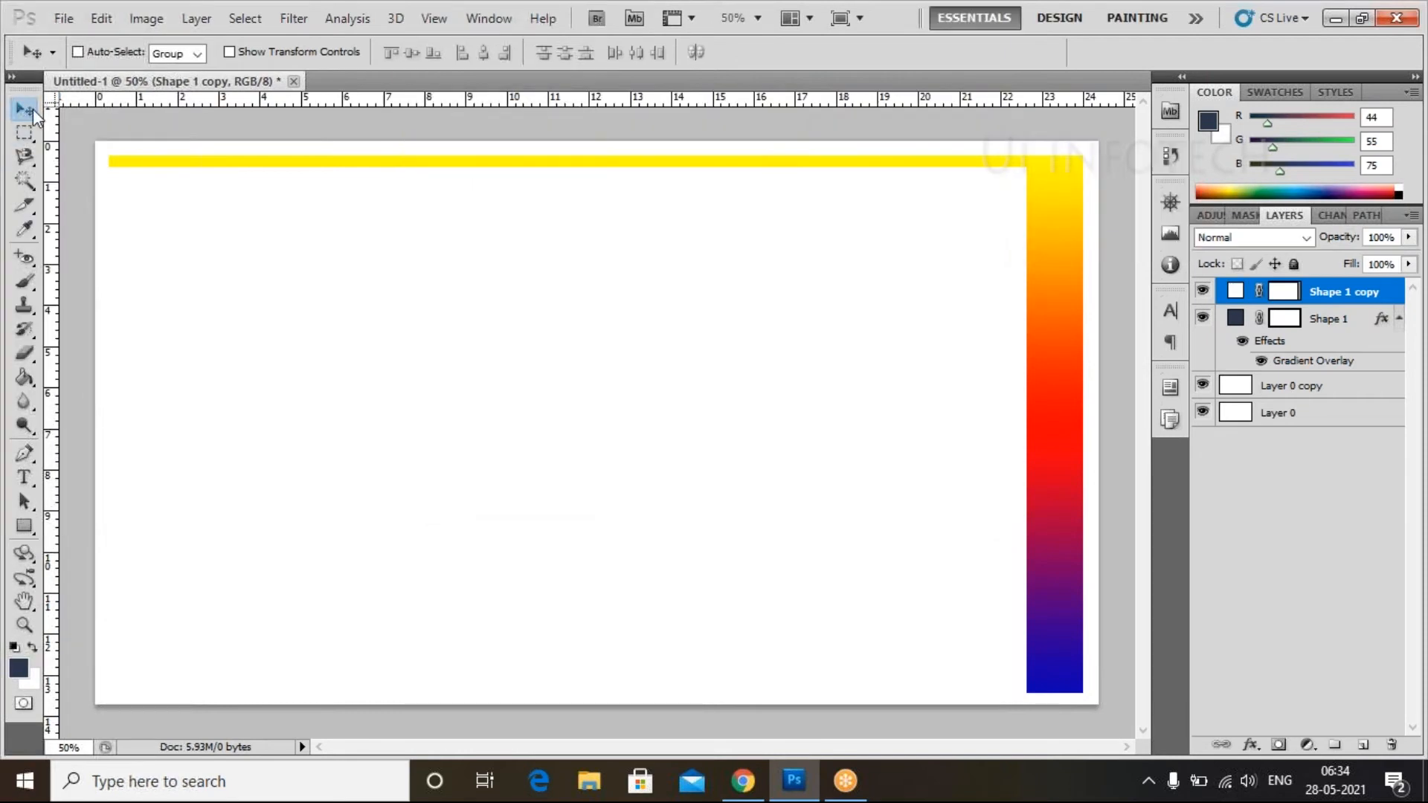
Step: Align the white rectangle with the gradient one and scale it to 95.92% width and 93.40% height, leaving an even gradient border
left_click_drag(245, 417, 287, 408)
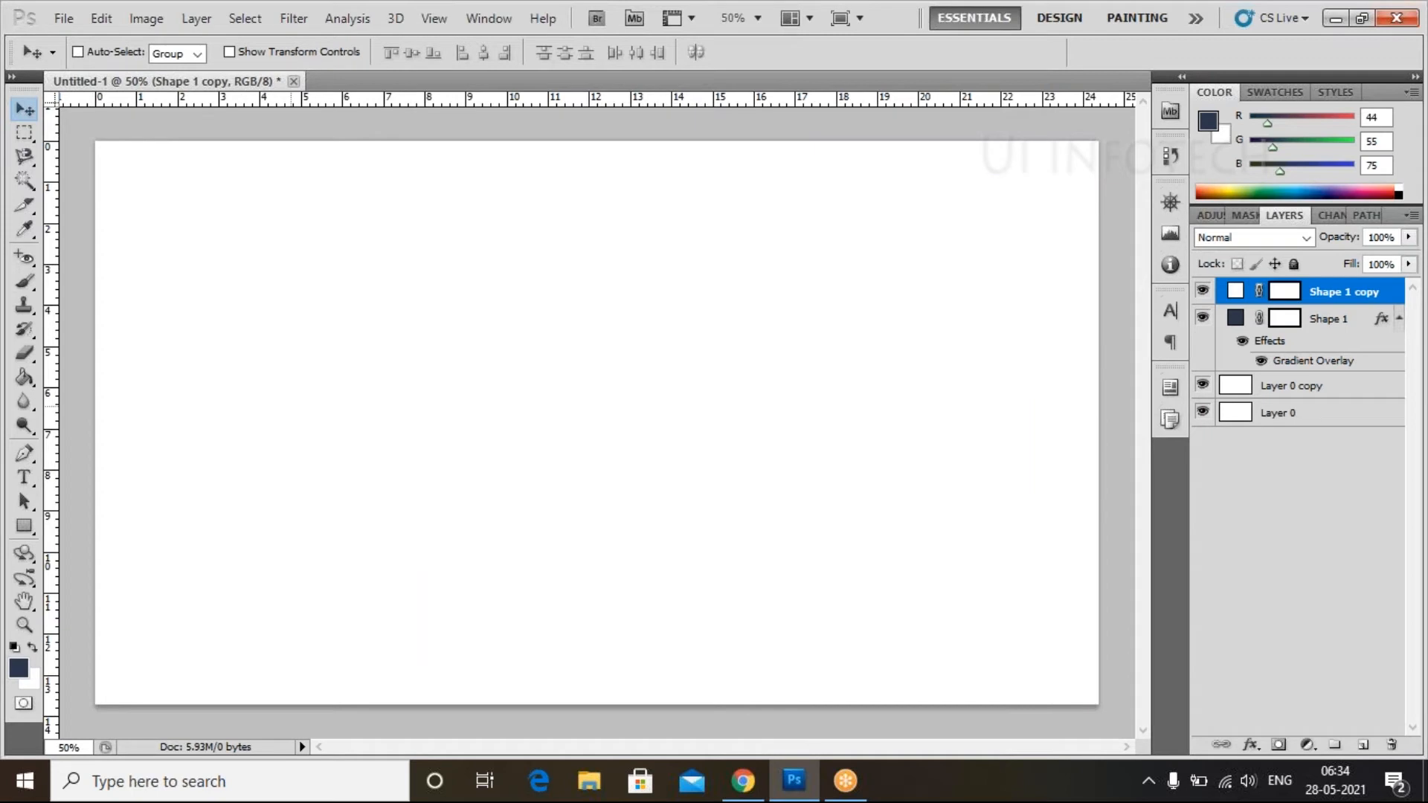
key("ctrl+t")
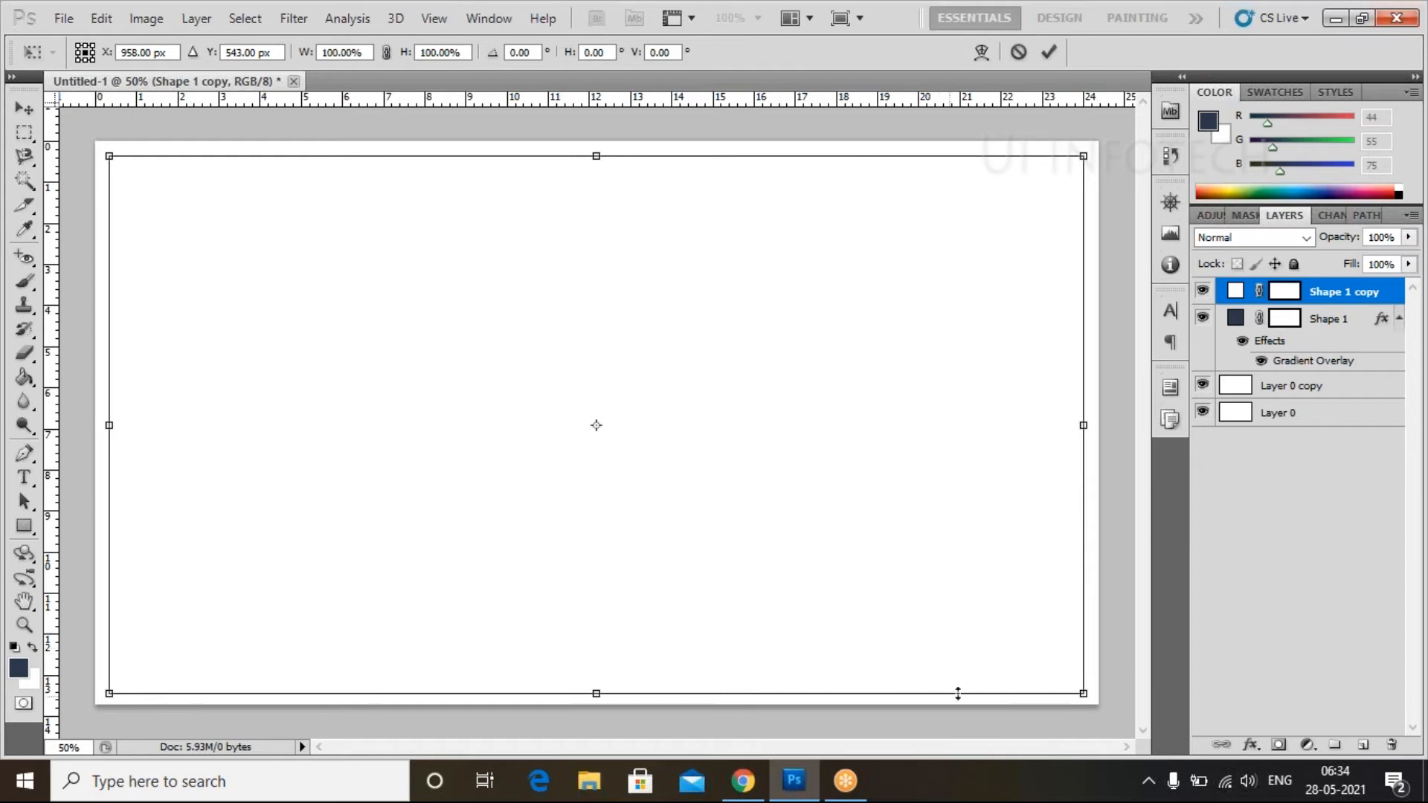
left_click_drag(1073, 692, 1032, 679)
left_click_drag(961, 619, 980, 625)
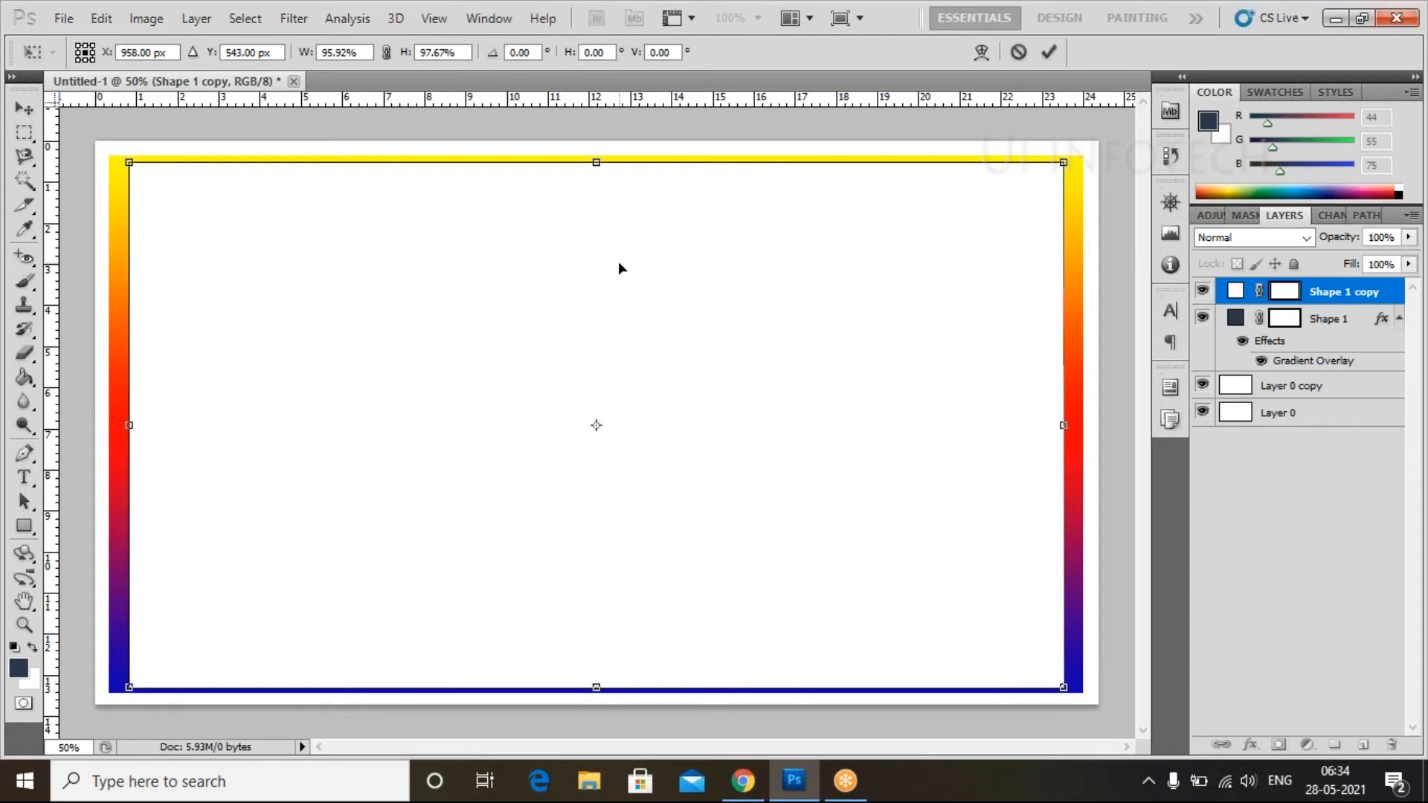
left_click_drag(596, 162, 597, 174)
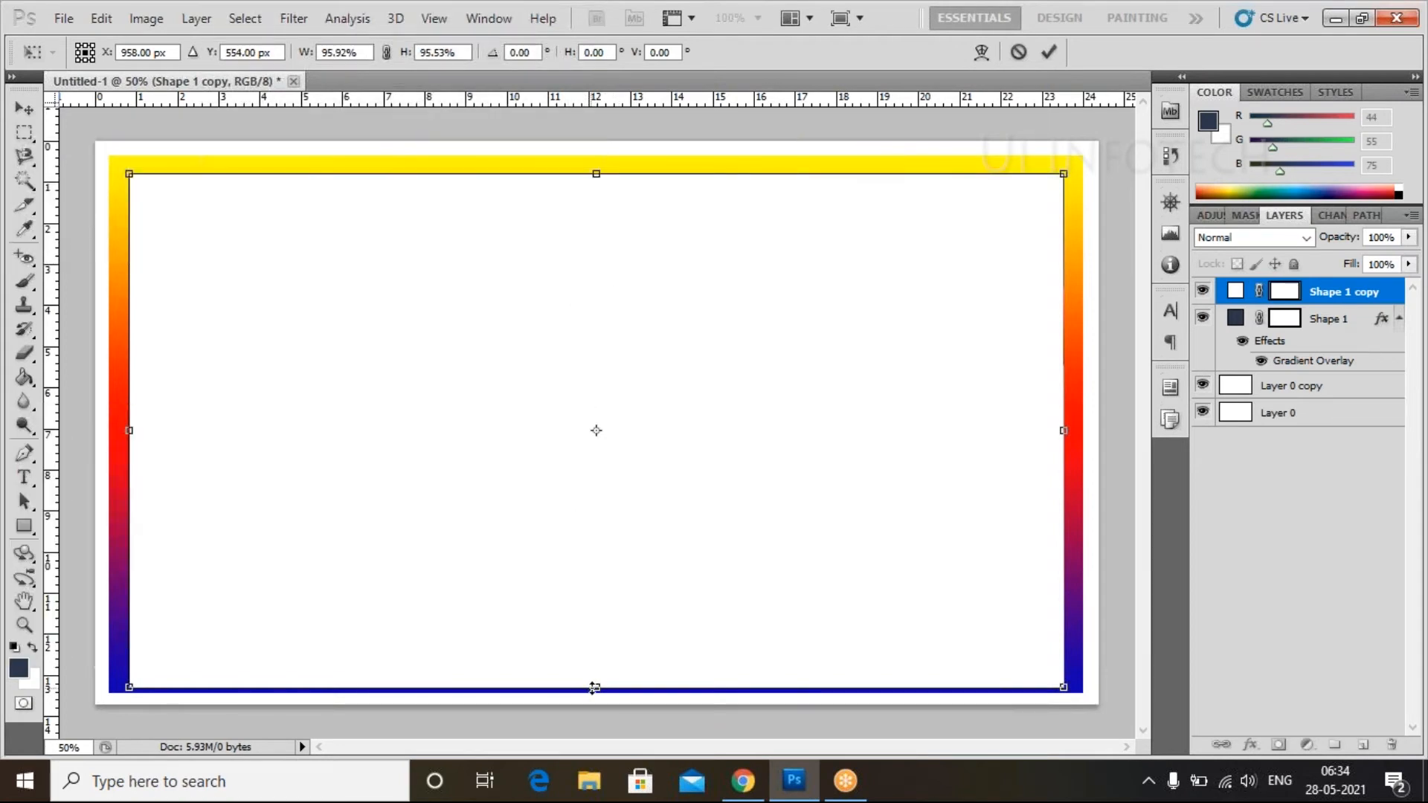
left_click_drag(591, 685, 595, 676)
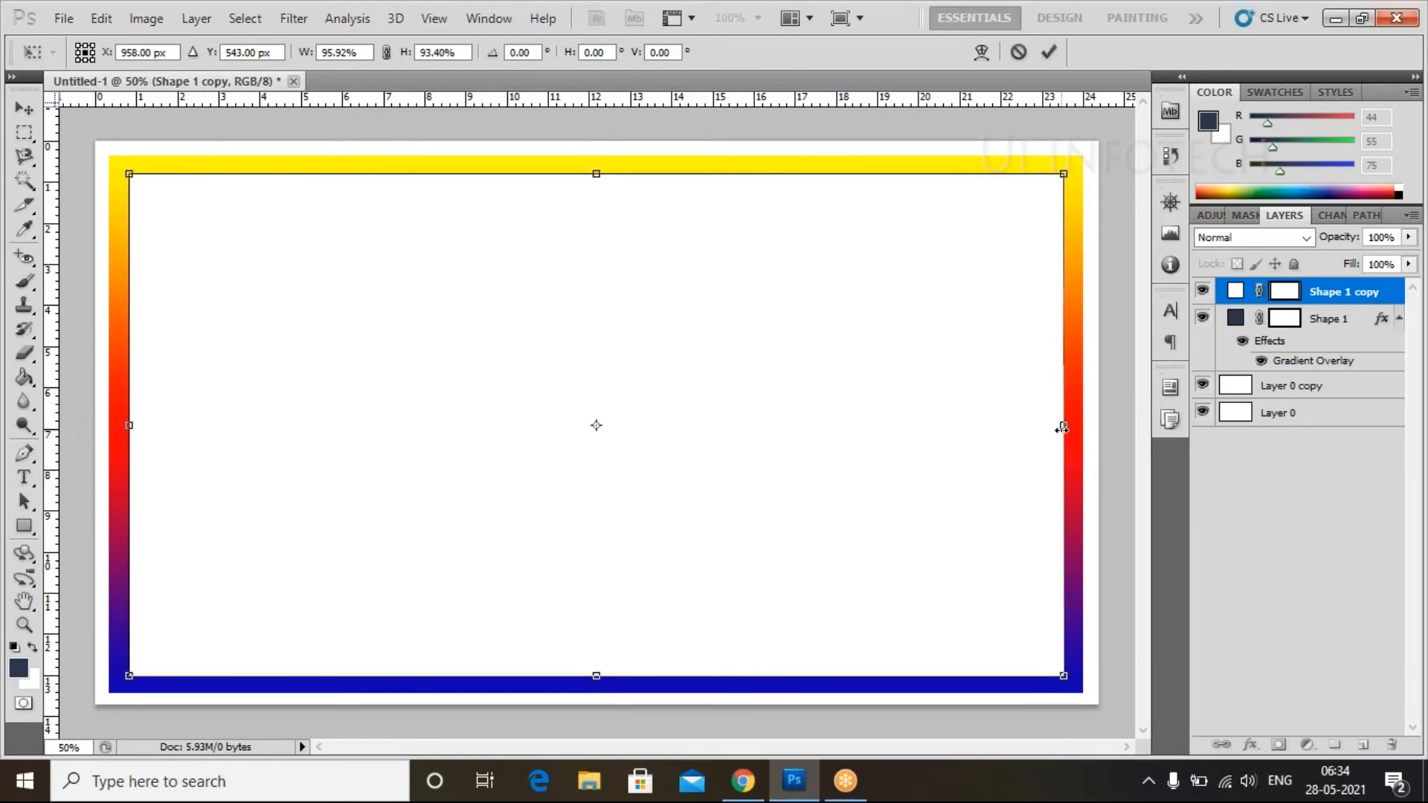
key("Return")
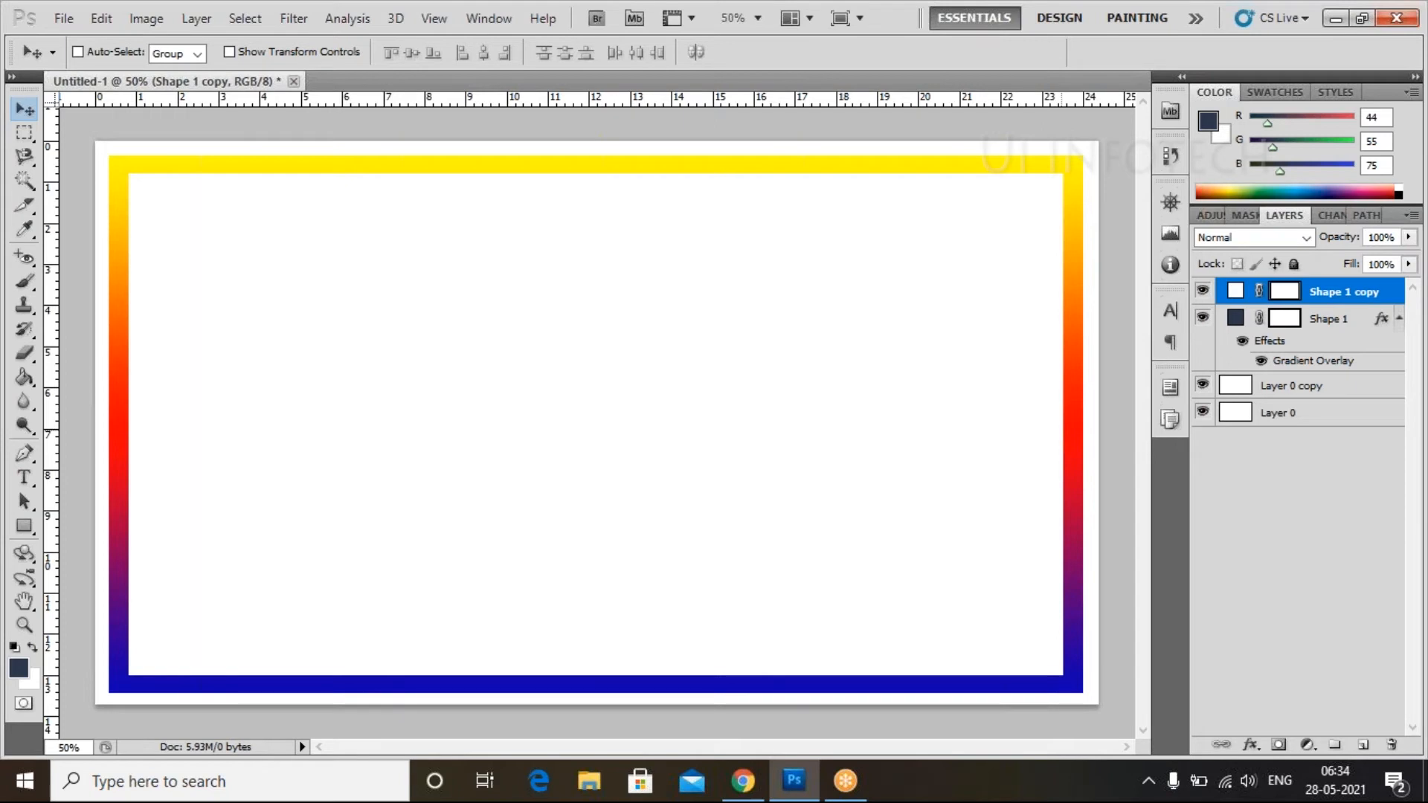
Step: Hide the two white base layers, Layer 0 copy and Layer 0
left_click(1203, 388)
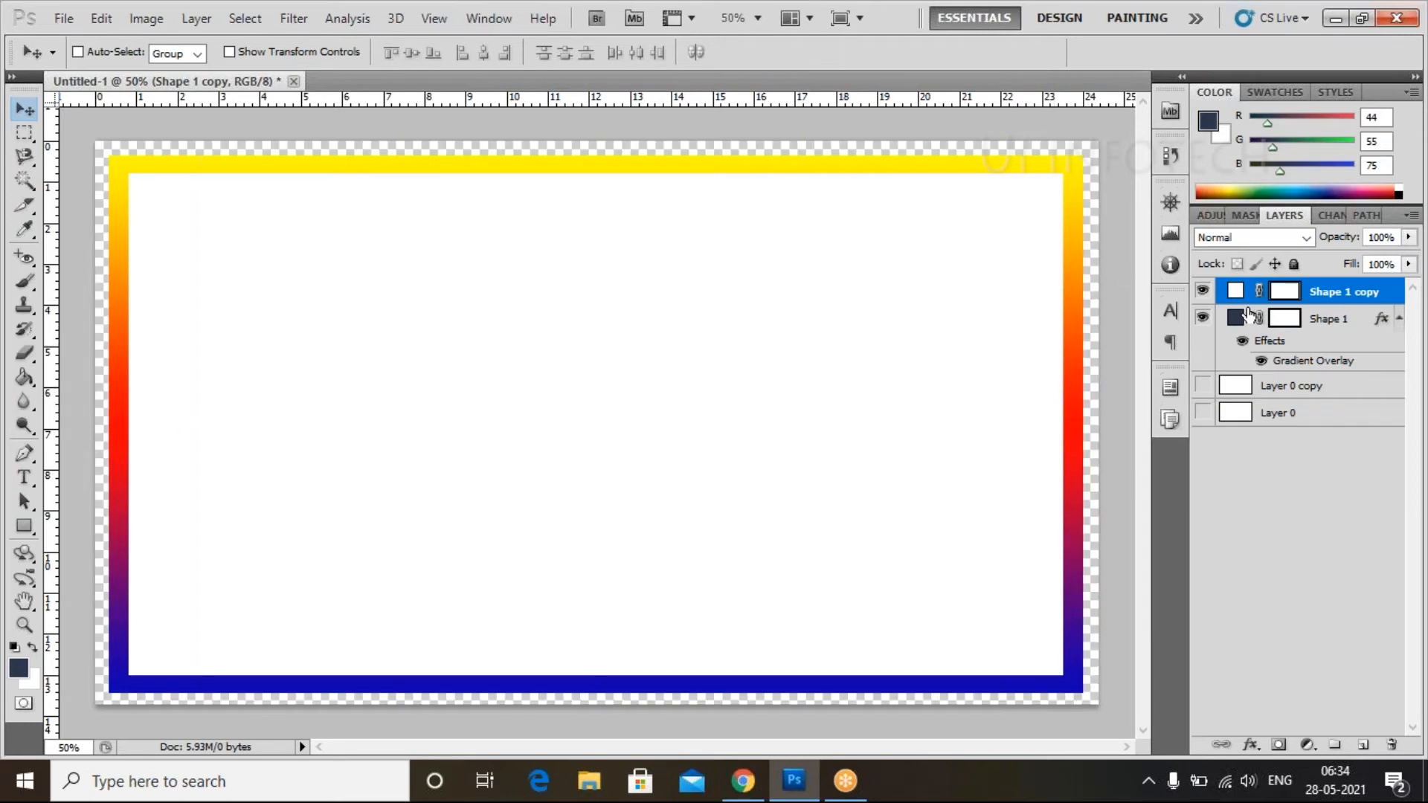
Step: Group the Shape 1 and Shape 1 copy layers, then merge the two shapes inside the group into a single layer
left_click(1336, 331, "ctrl")
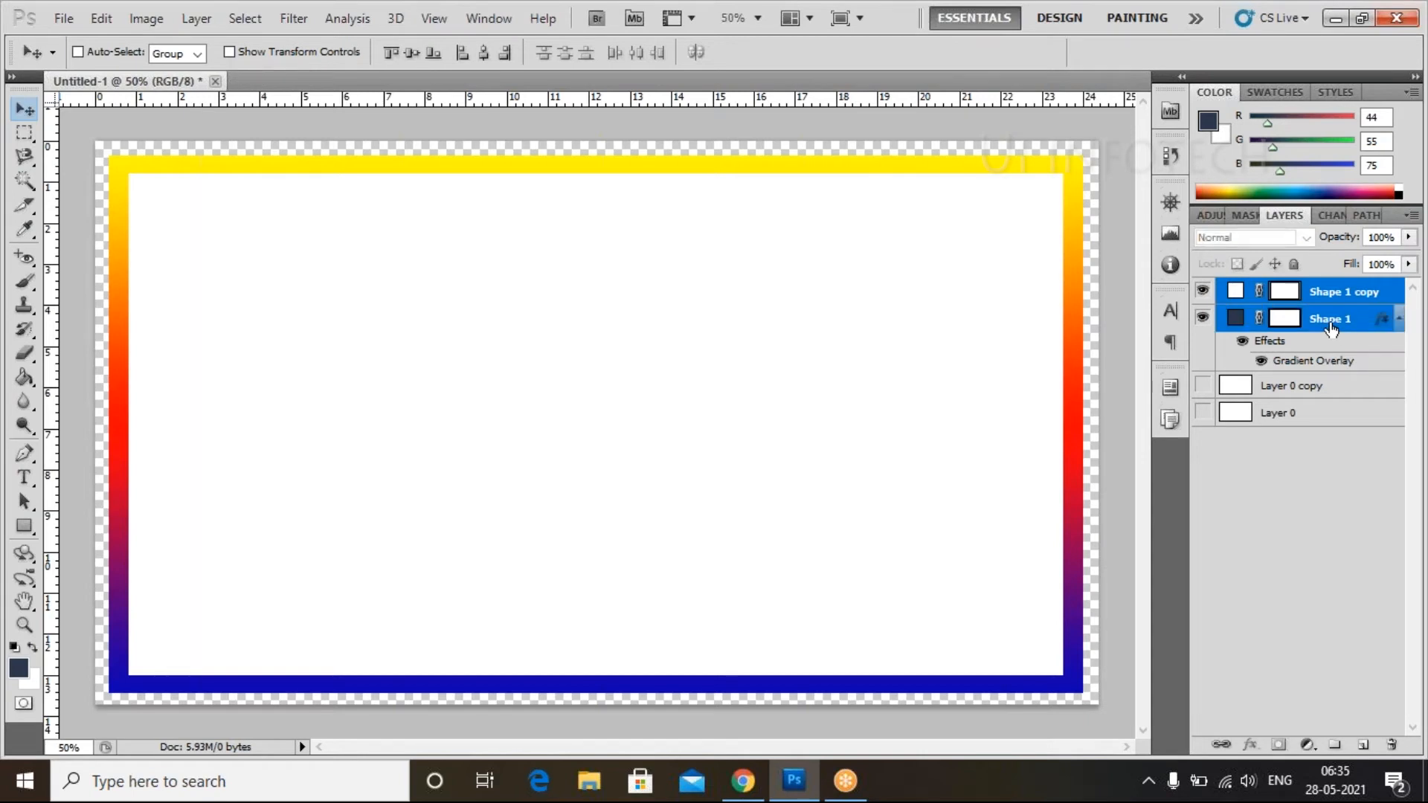
key("ctrl+g")
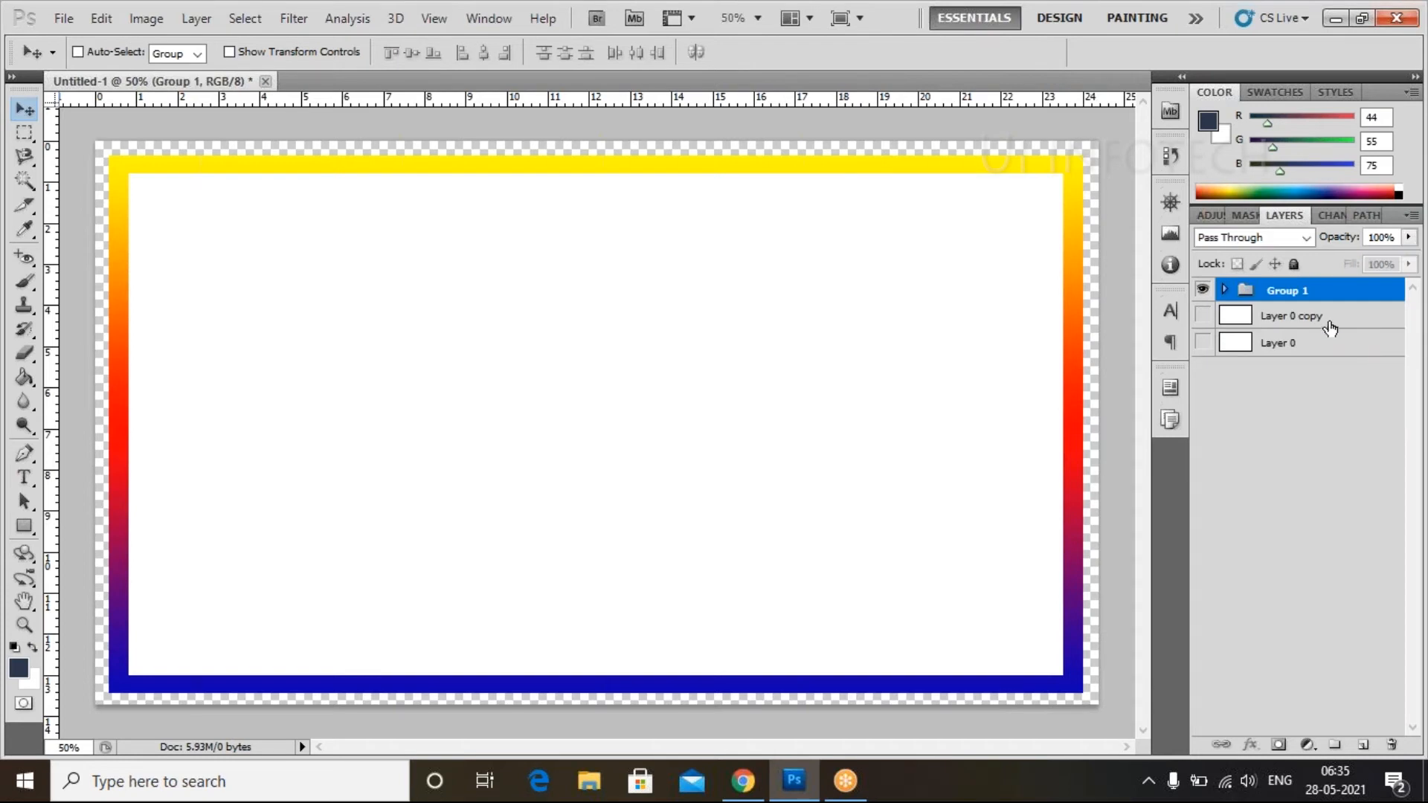
left_click(1224, 290)
left_click(1296, 321)
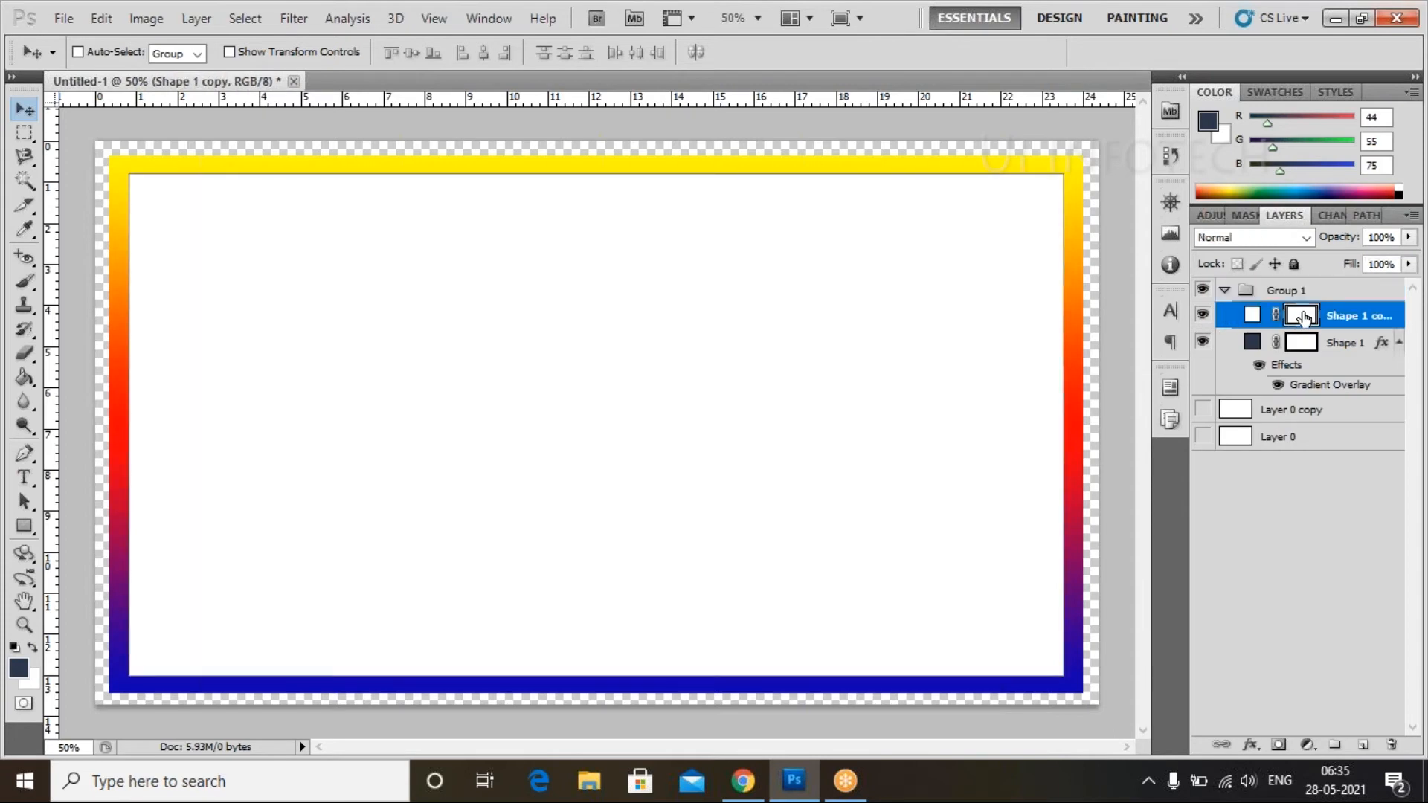
left_click(1348, 344, "ctrl")
key("ctrl+e")
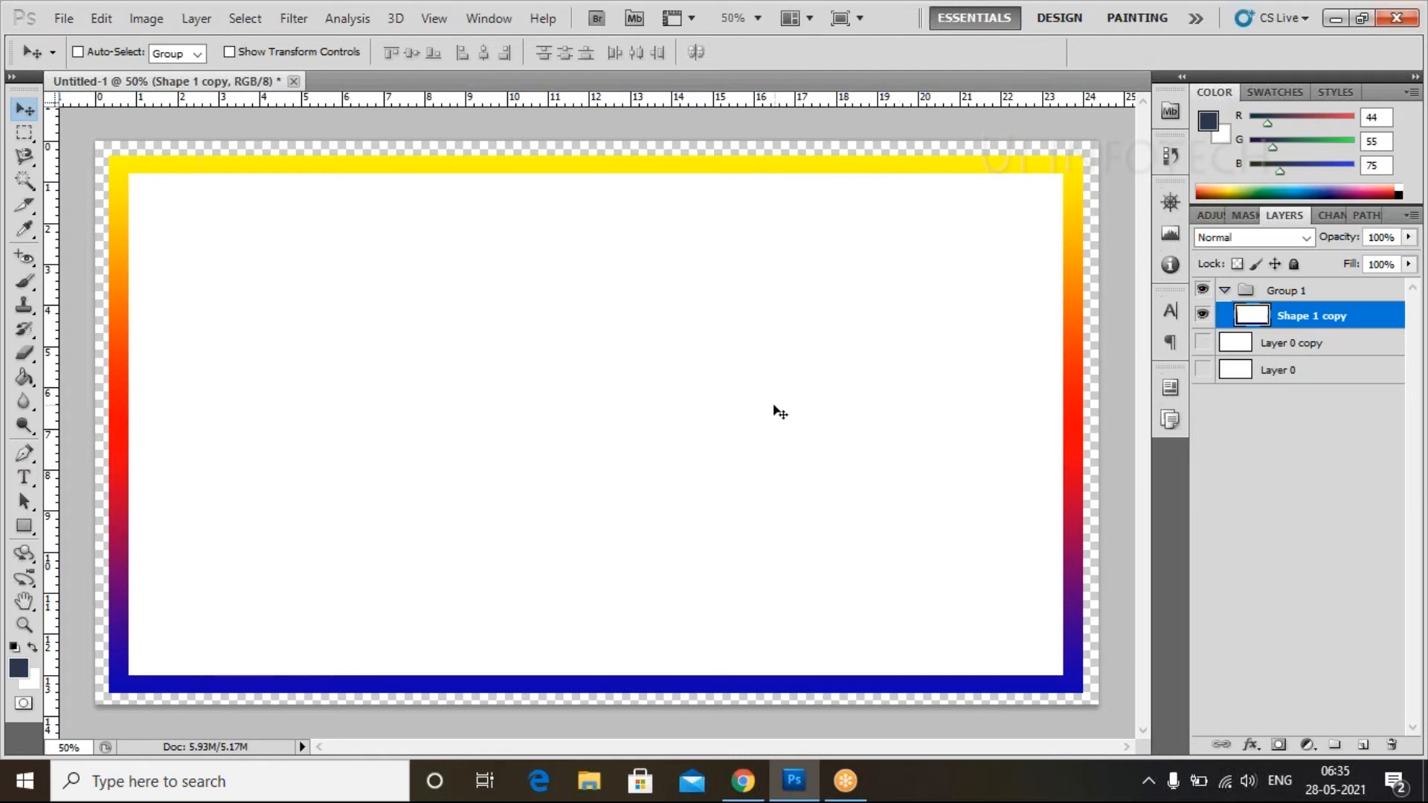
Step: Select the white interior of the merged frame with the Magic Wand at tolerance 32, delete it and deselect
left_click_drag(780, 410, 852, 433)
left_click(26, 186)
right_click(26, 186)
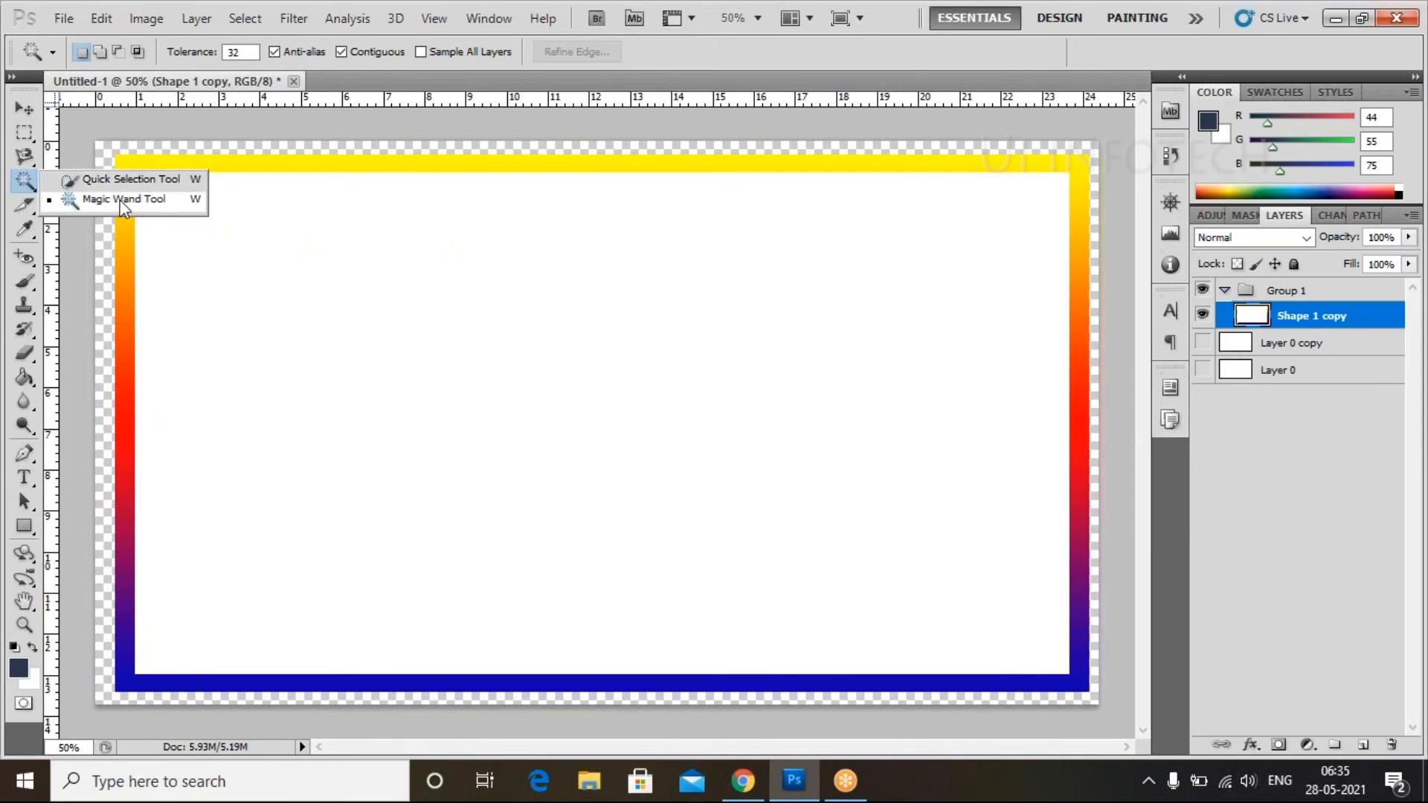
left_click(120, 204)
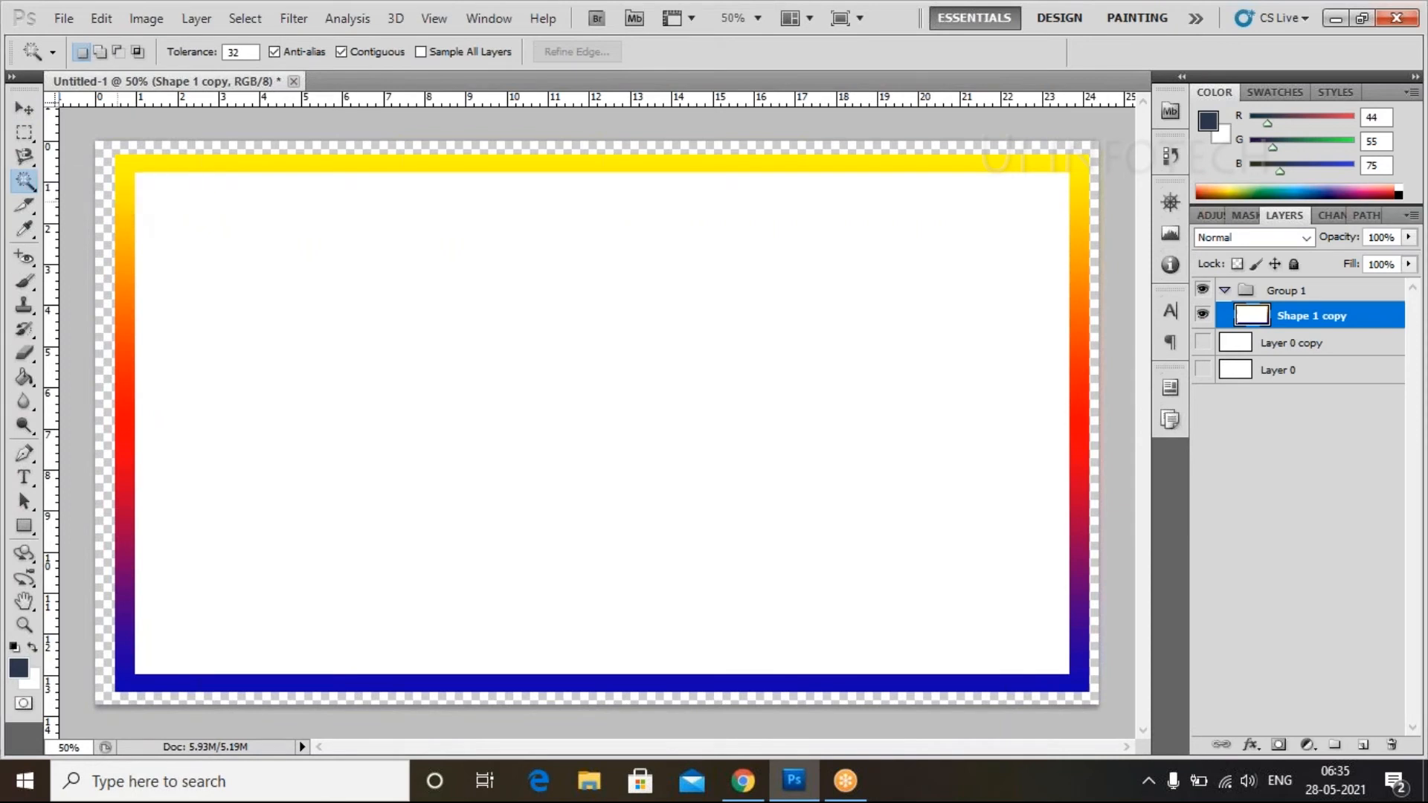
left_click(529, 331)
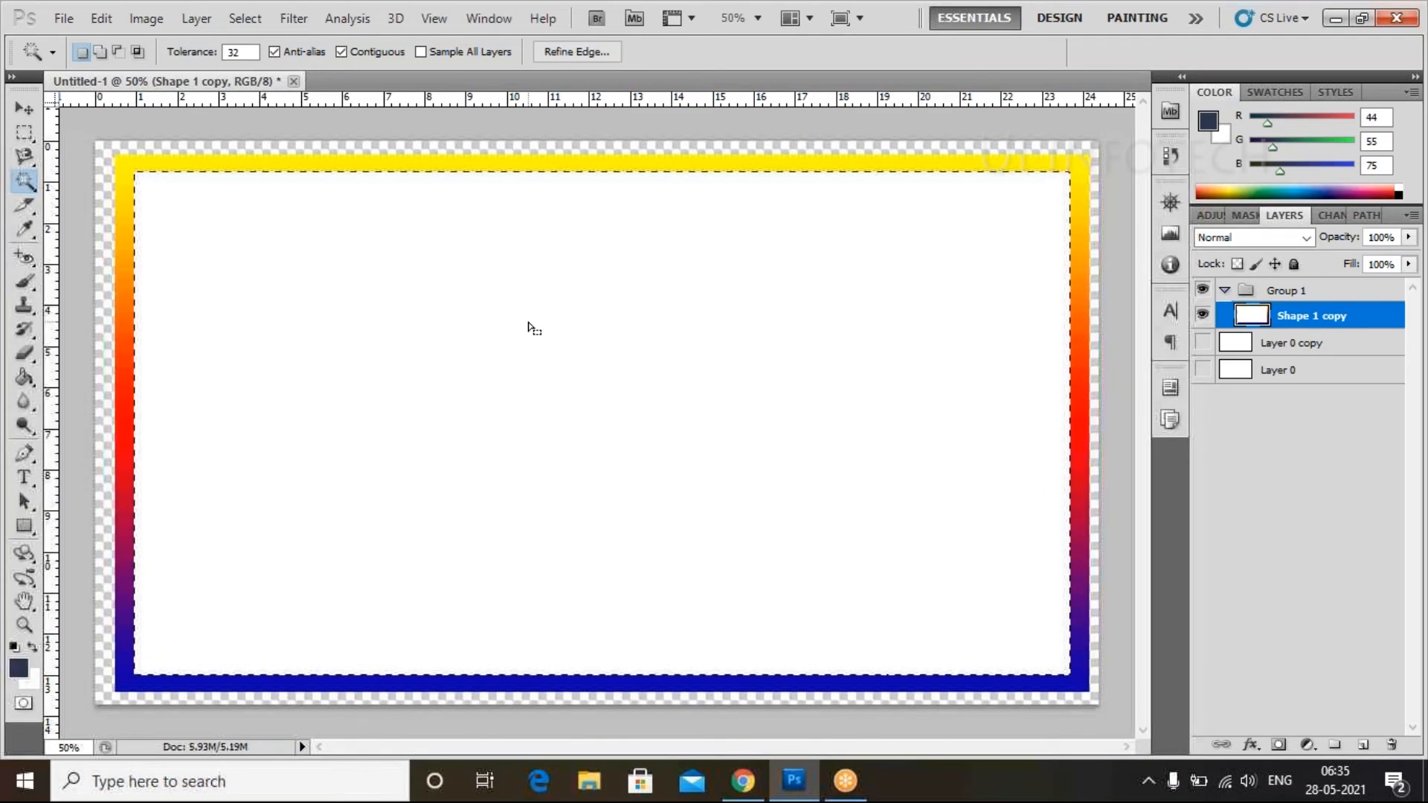
key("Delete")
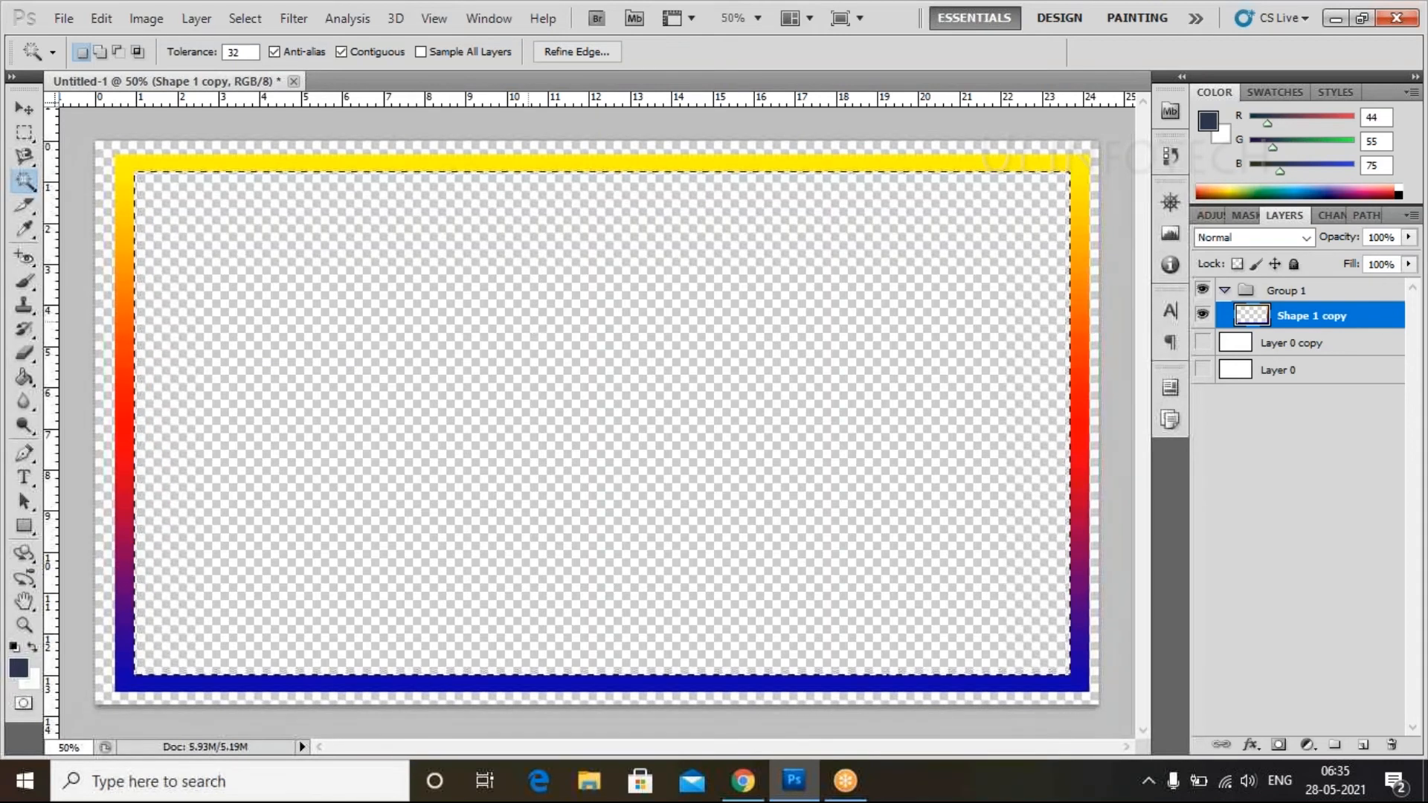
key("ctrl+d")
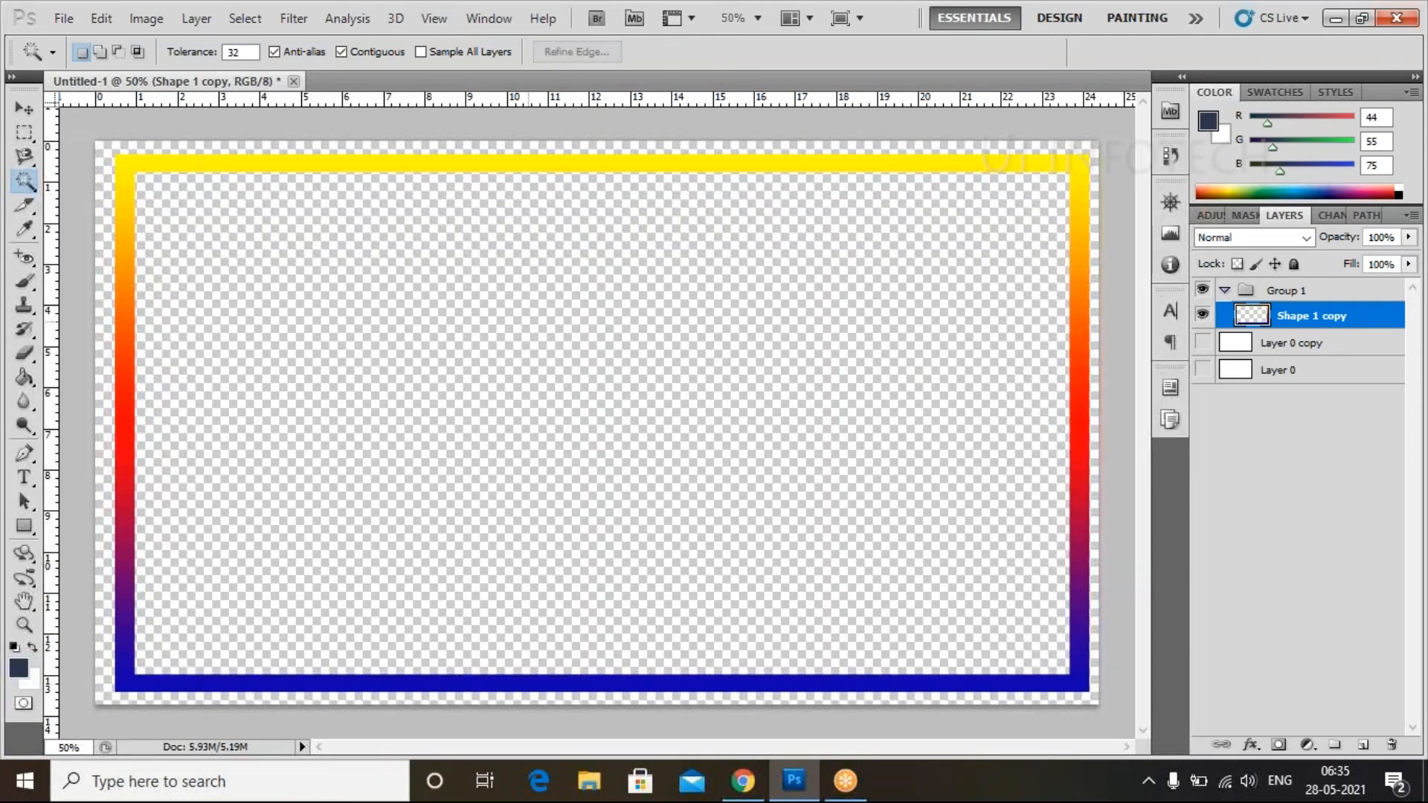
Step: Nudge the gradient frame slightly up and left, show the Layer 0 copy background and collapse Group 1
left_click(25, 108)
left_click_drag(284, 265, 266, 236)
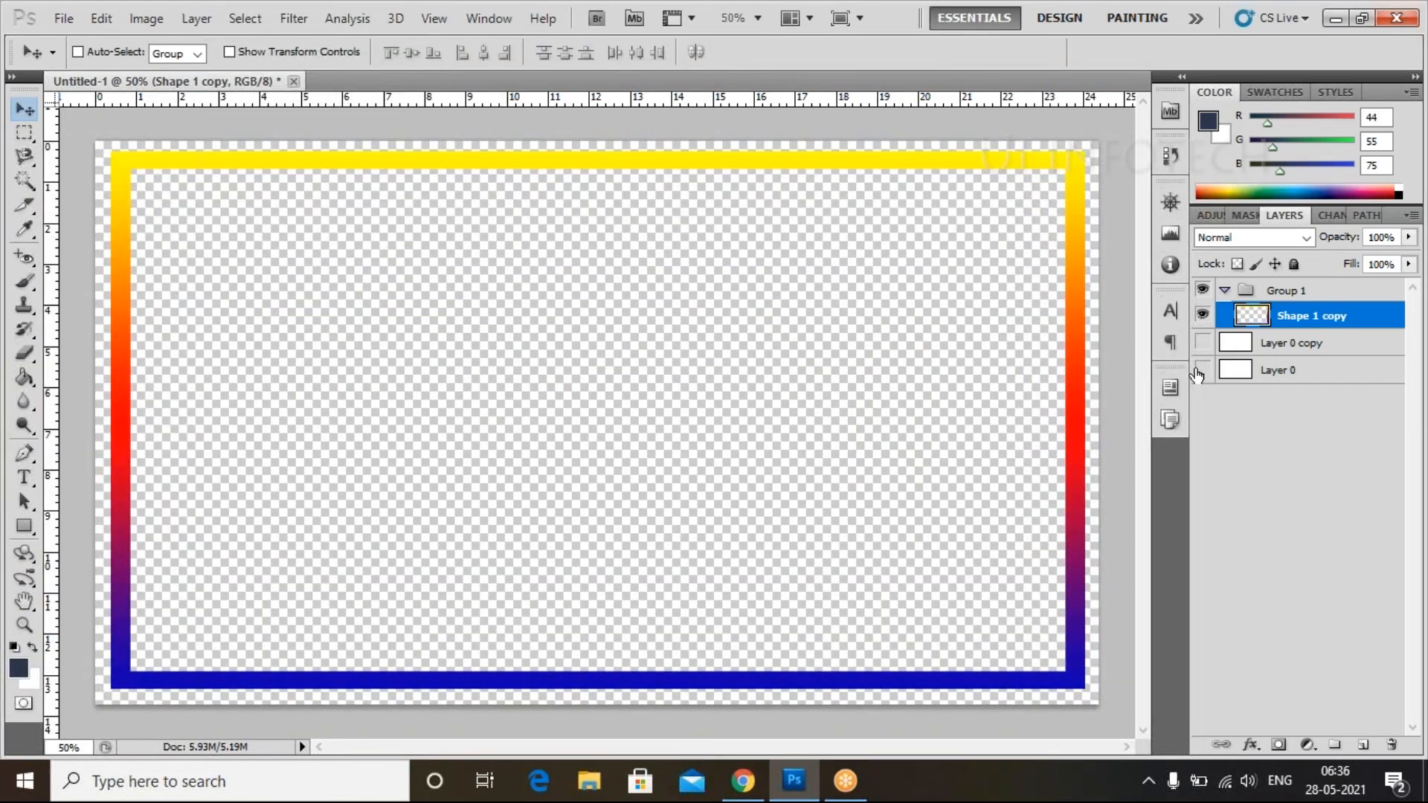
left_click(1201, 344)
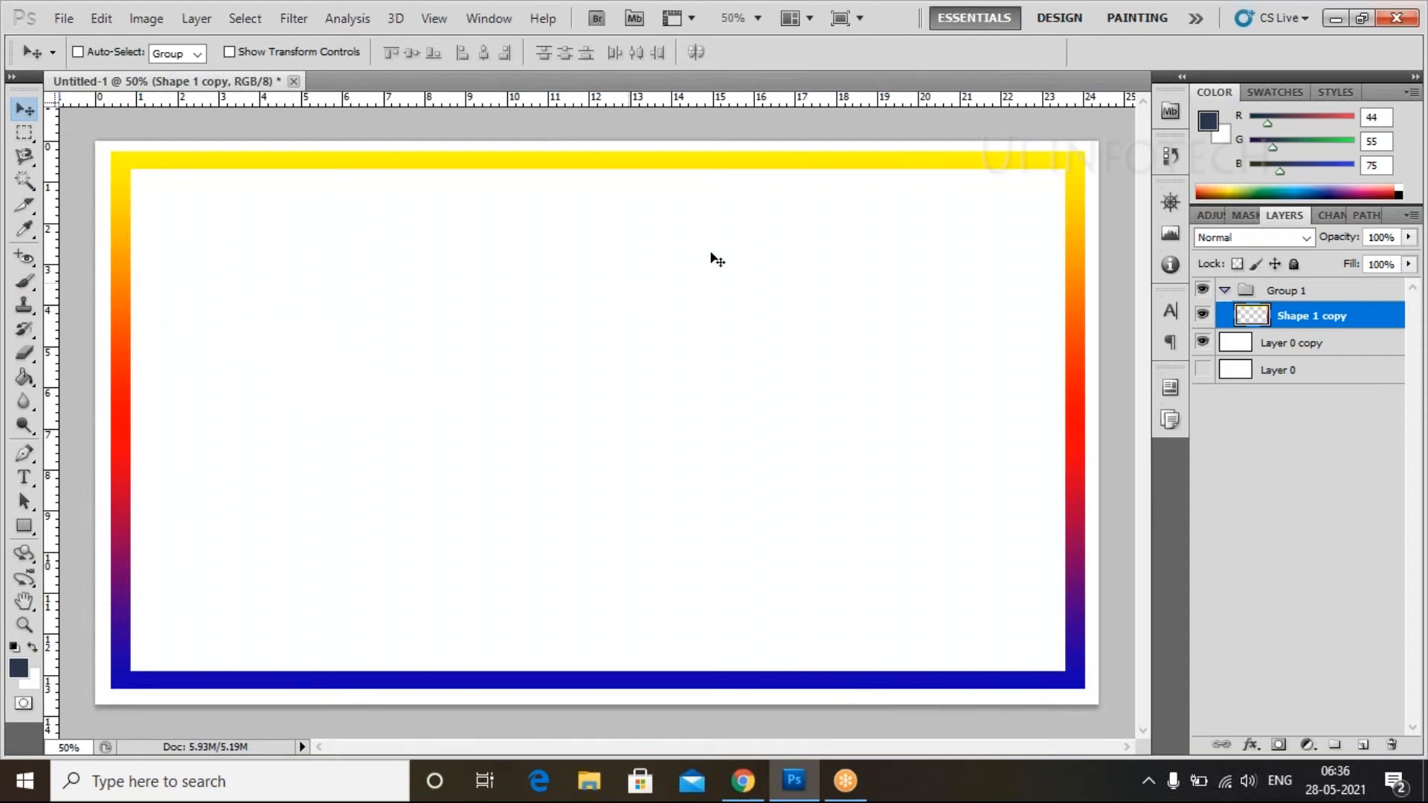
left_click(1224, 291)
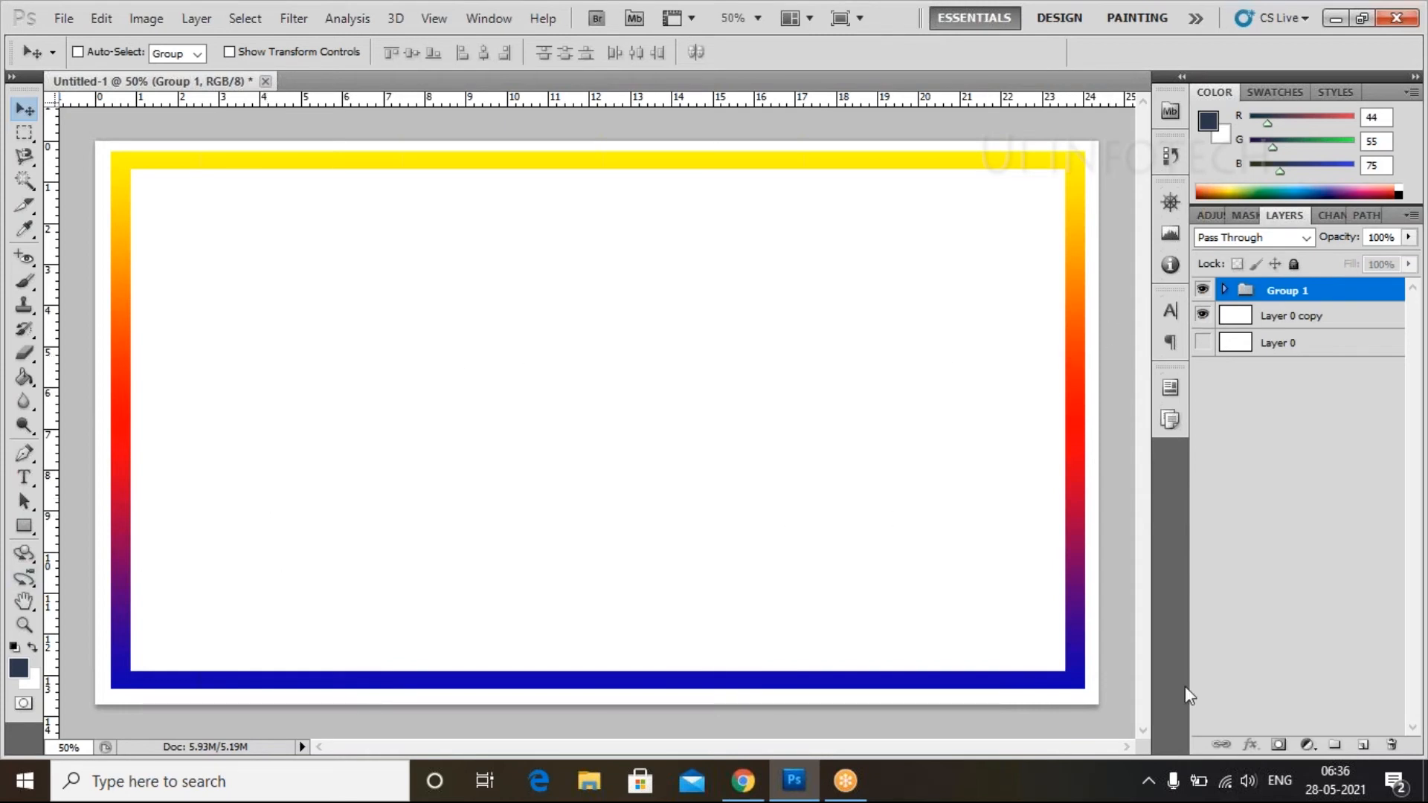
Step: Draw a large gradient circle in the left half of the frame and duplicate it level into the right half
left_click(24, 527)
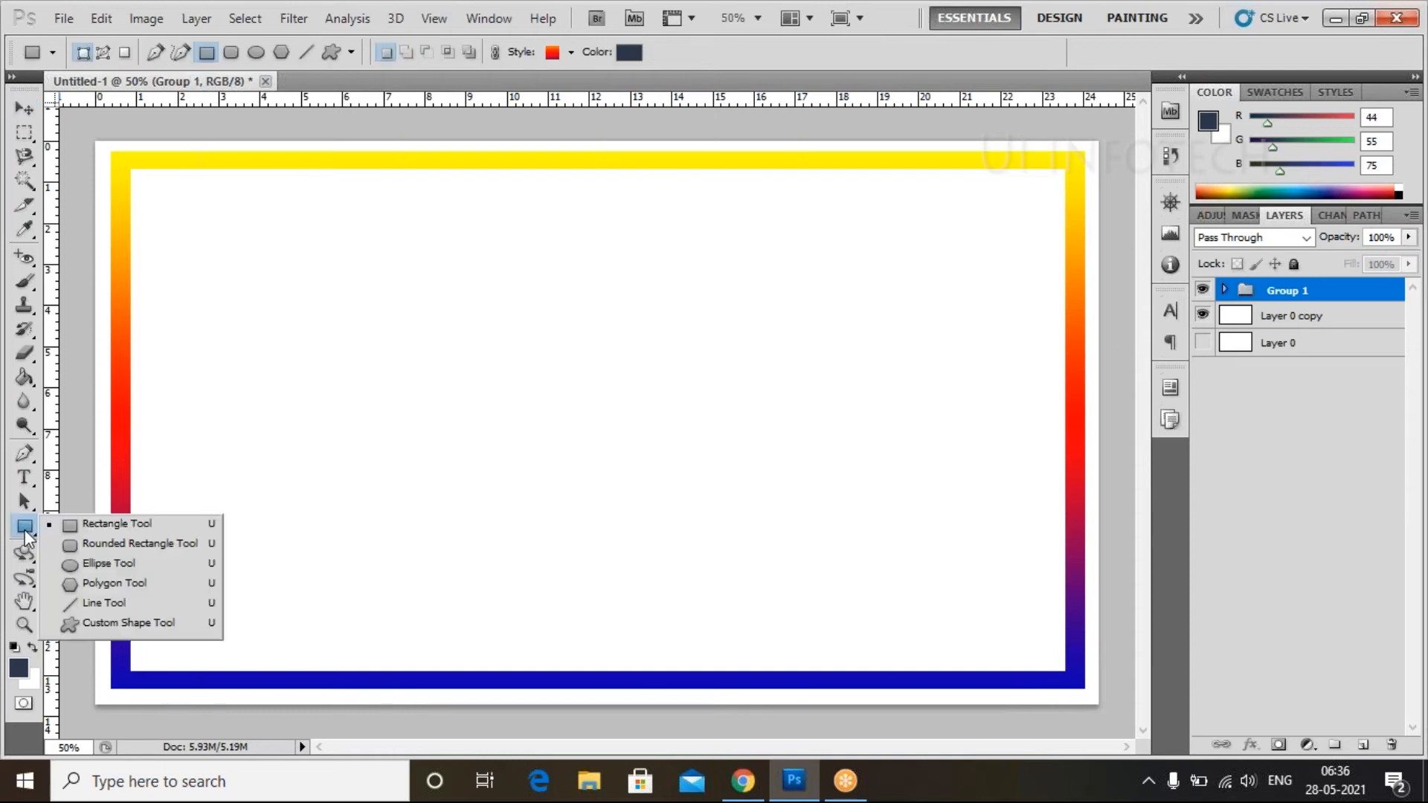
left_click(108, 562)
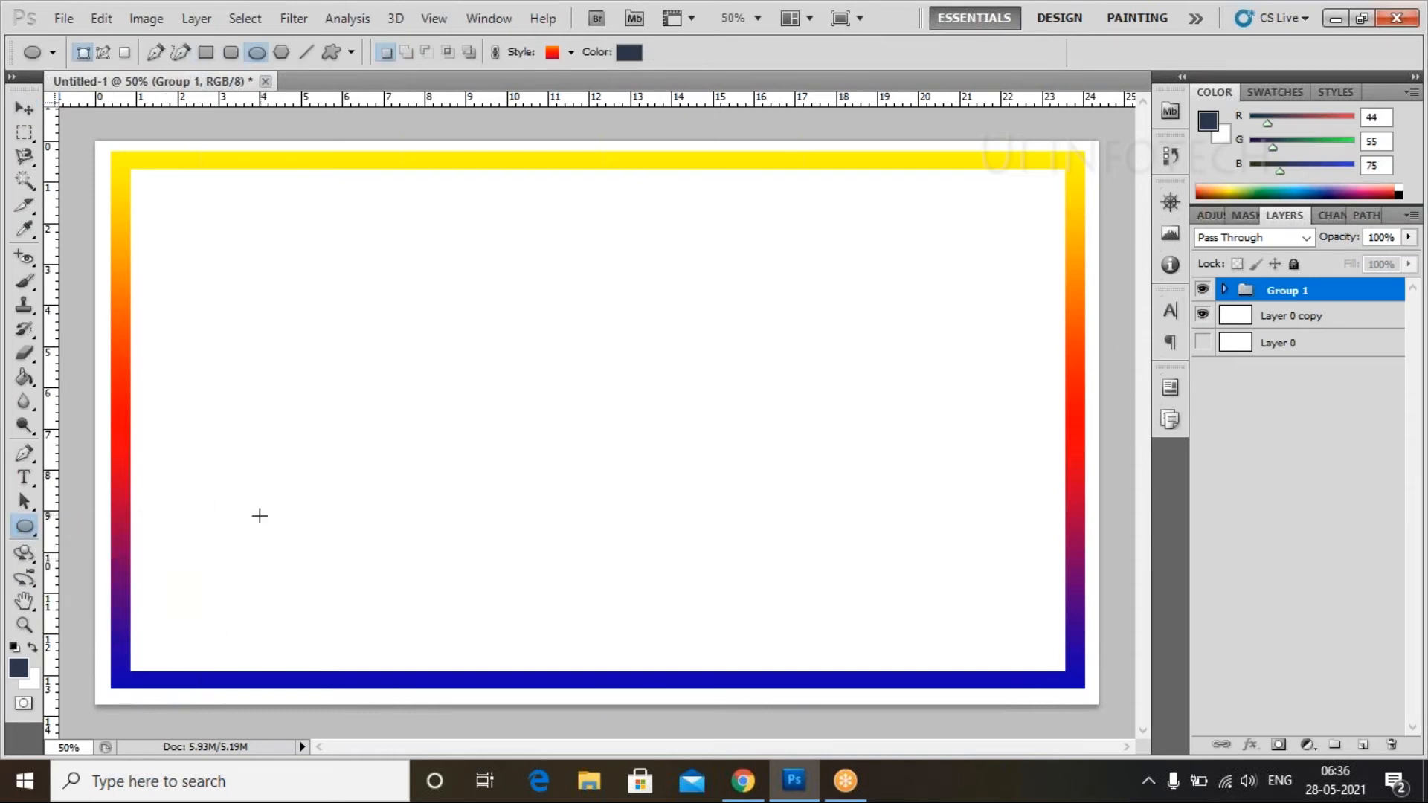
left_click_drag(262, 308, 628, 620)
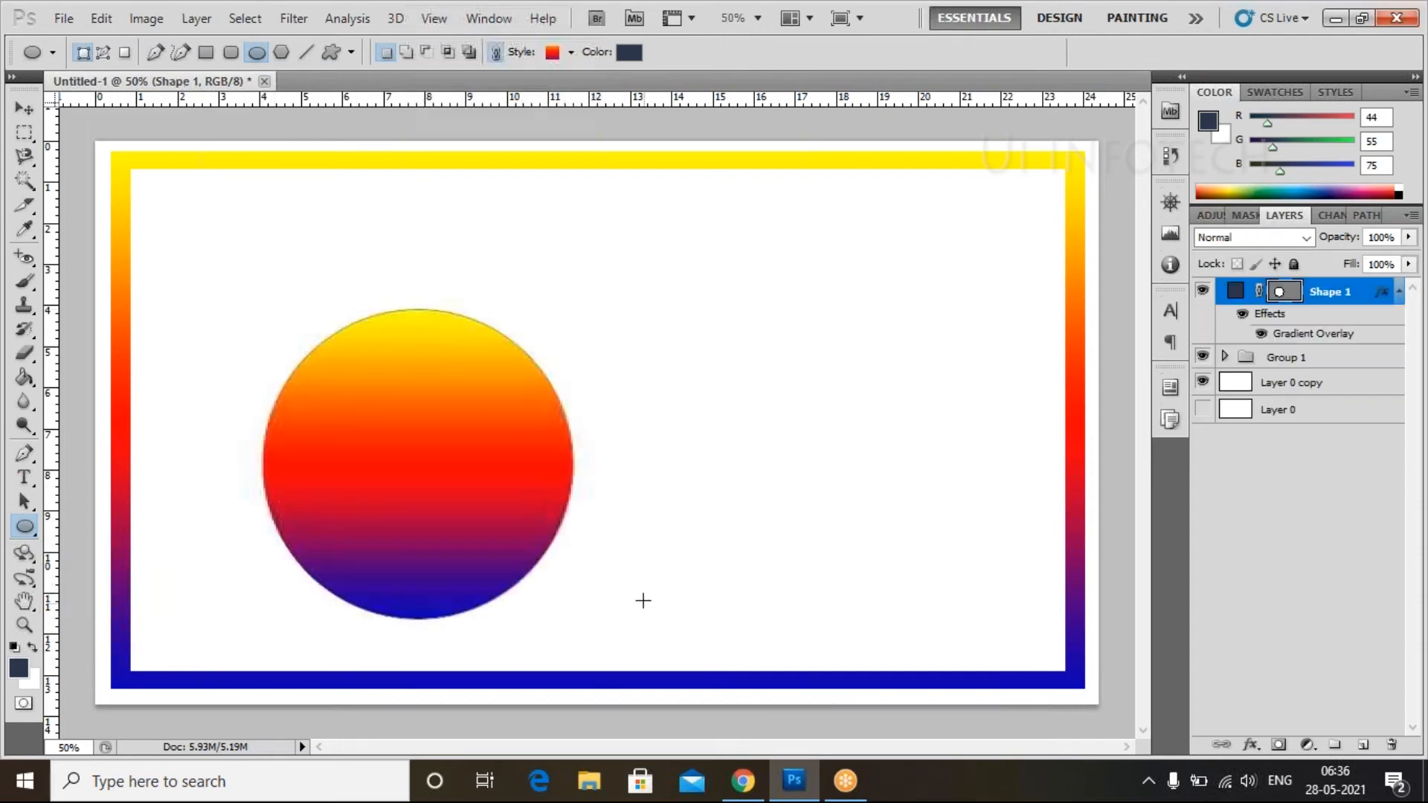
left_click(25, 110)
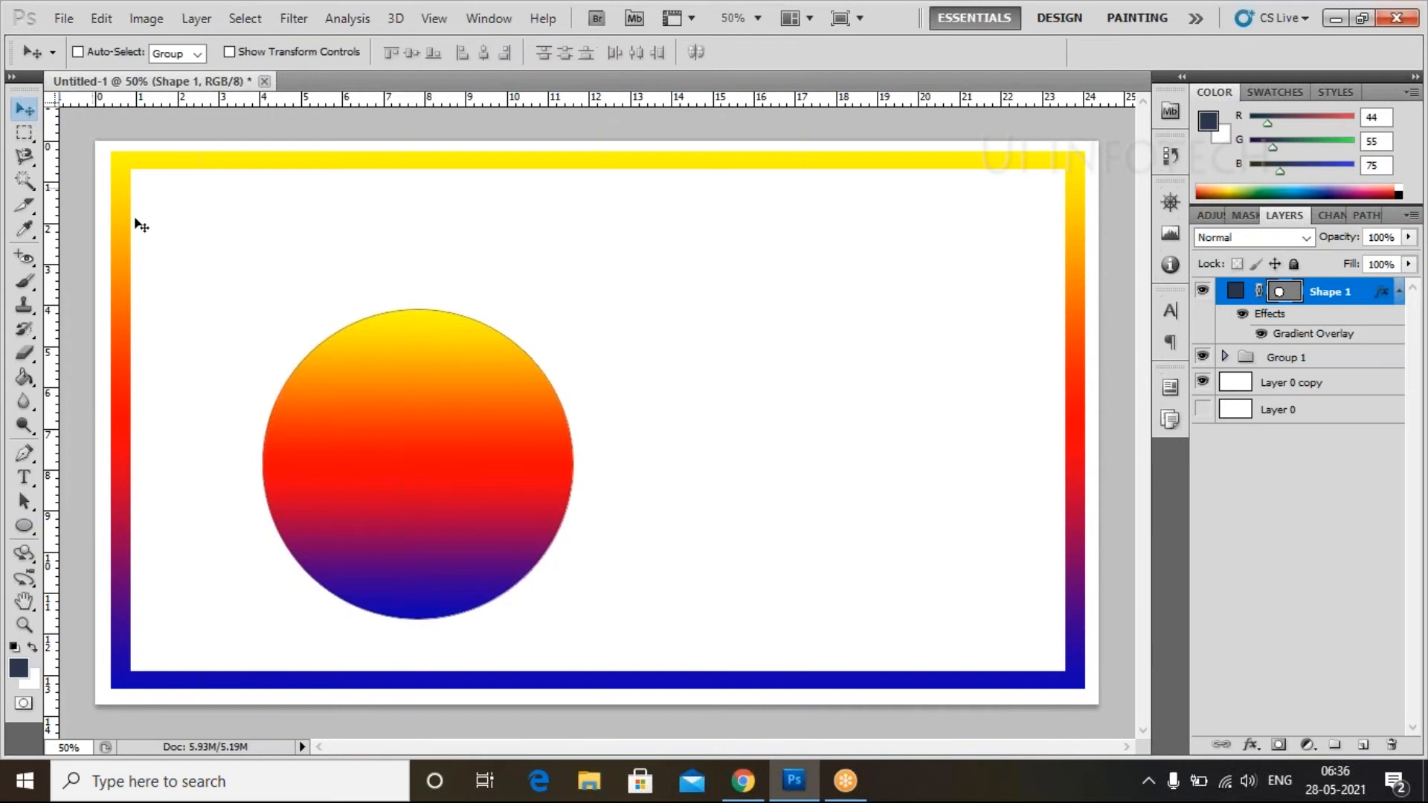
left_click_drag(327, 429, 301, 396)
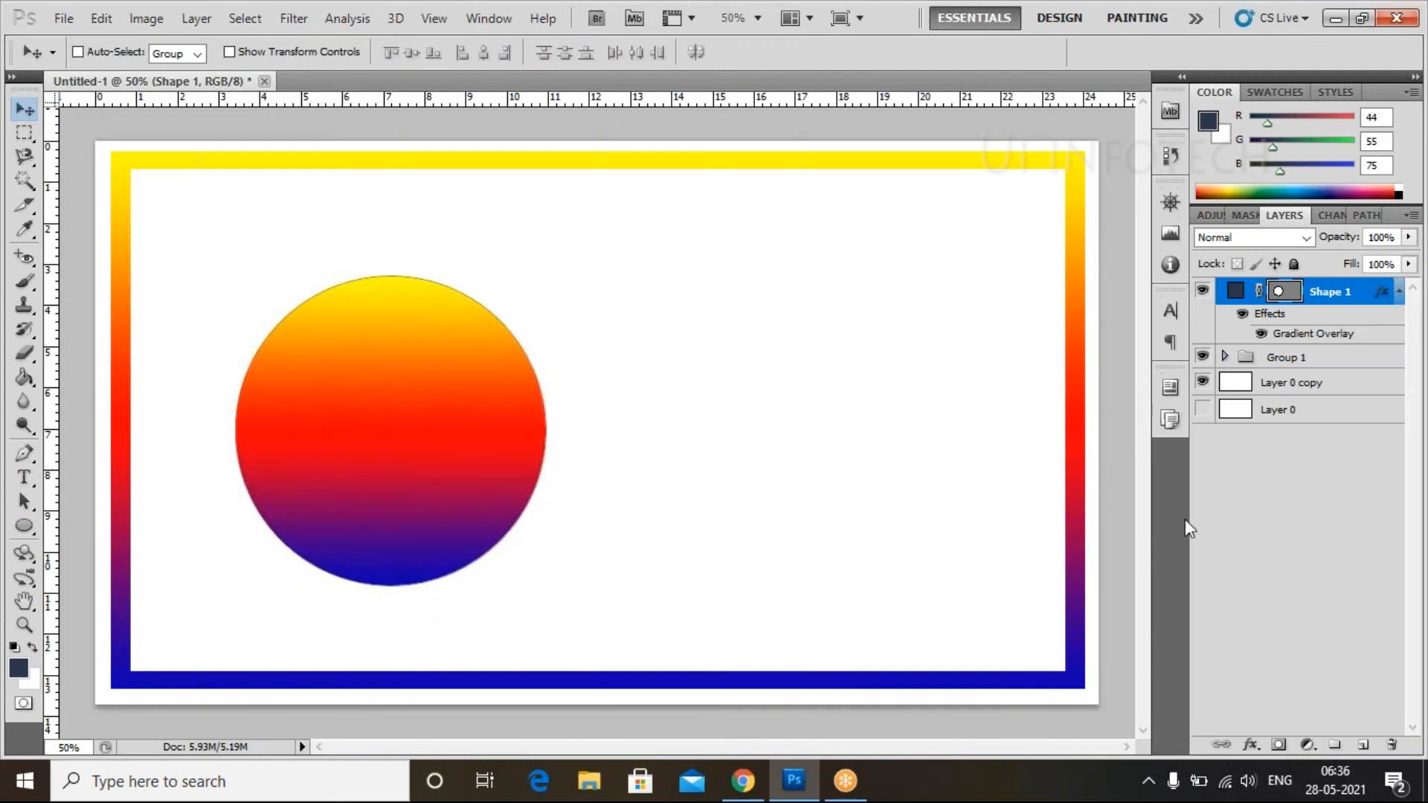
left_click_drag(463, 438, 457, 428)
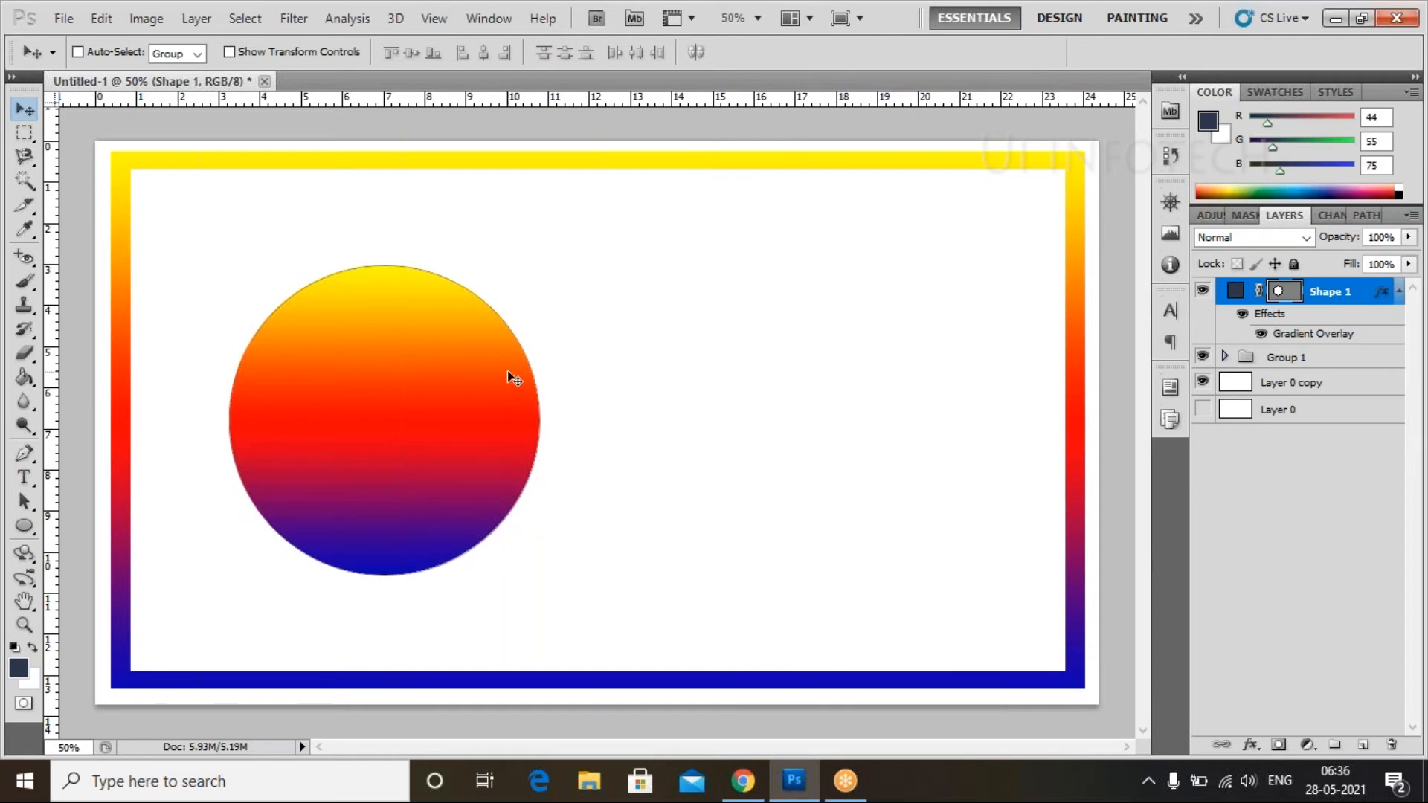
left_click_drag(510, 388, 907, 387)
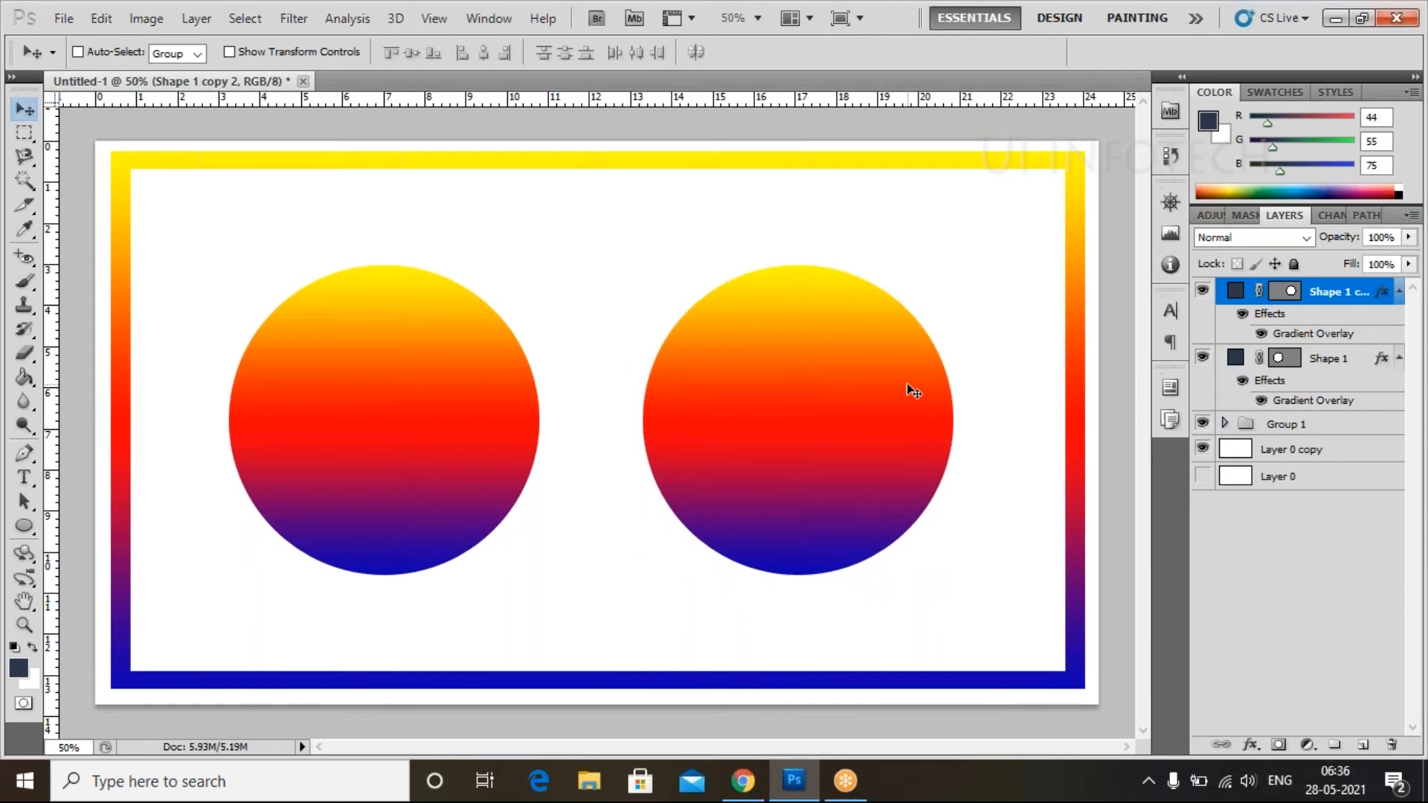
Step: Change the right circle's Gradient Overlay to the Foreground to Background preset, keeping the Gradient Editor open clear of the Layer Style settings
double_click(1336, 343)
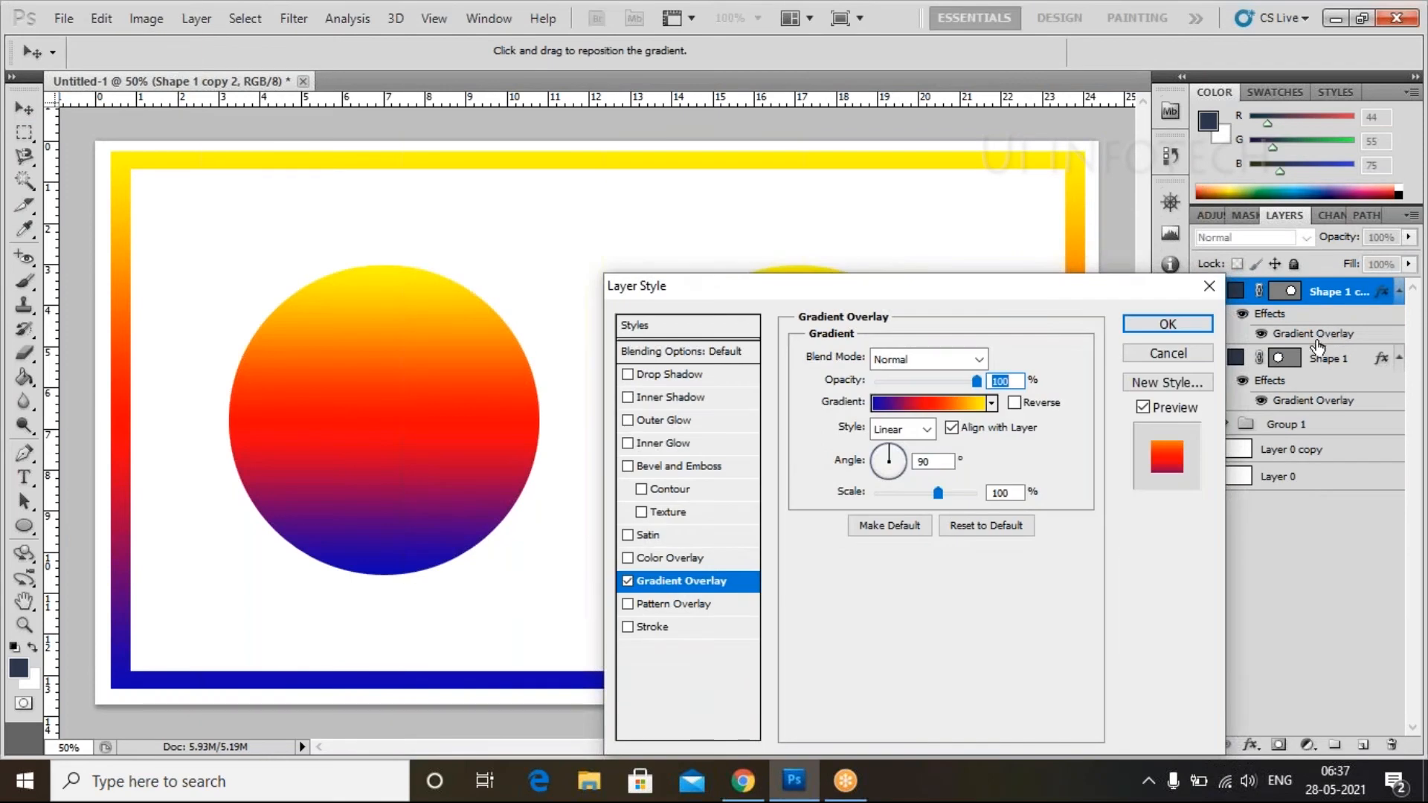
left_click_drag(1093, 287, 1289, 199)
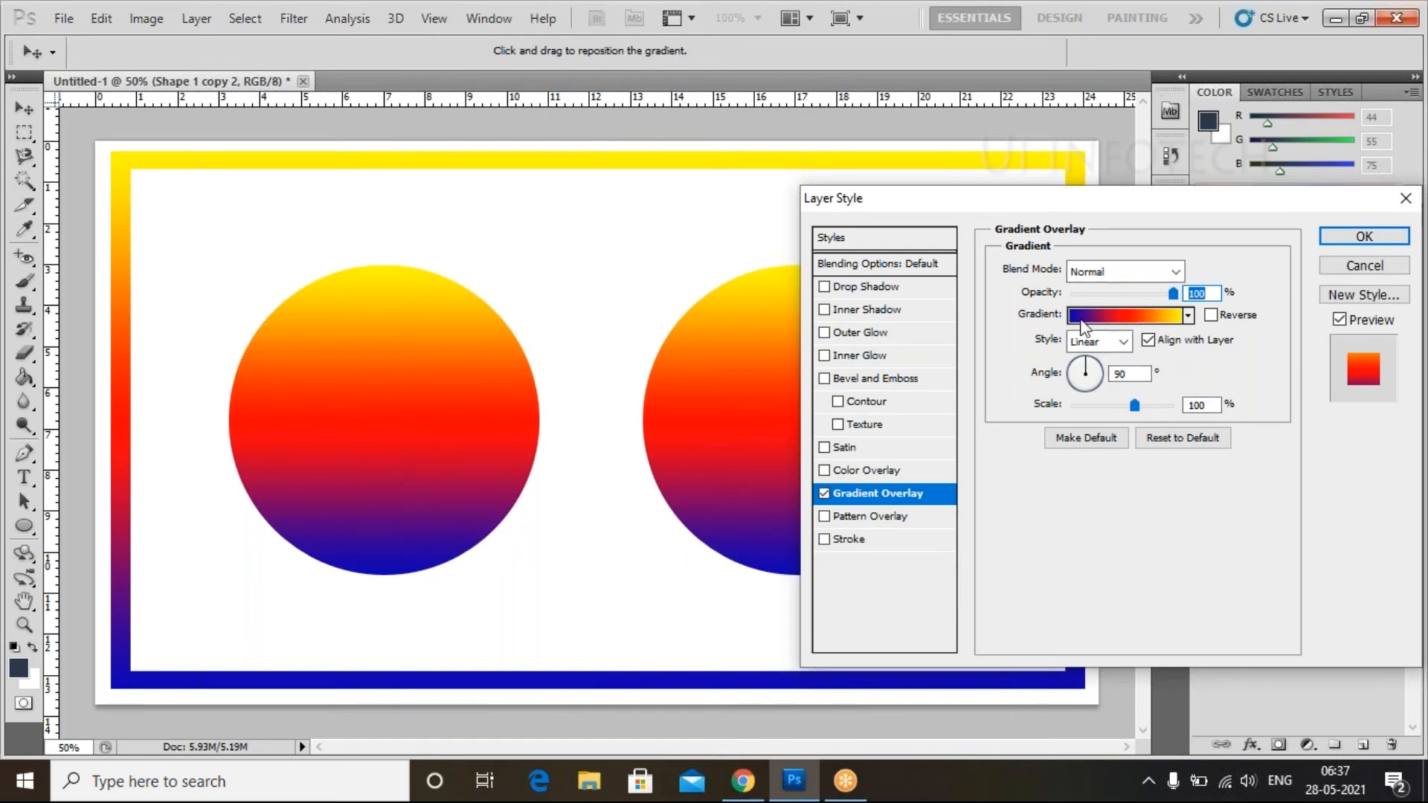
left_click(1098, 310)
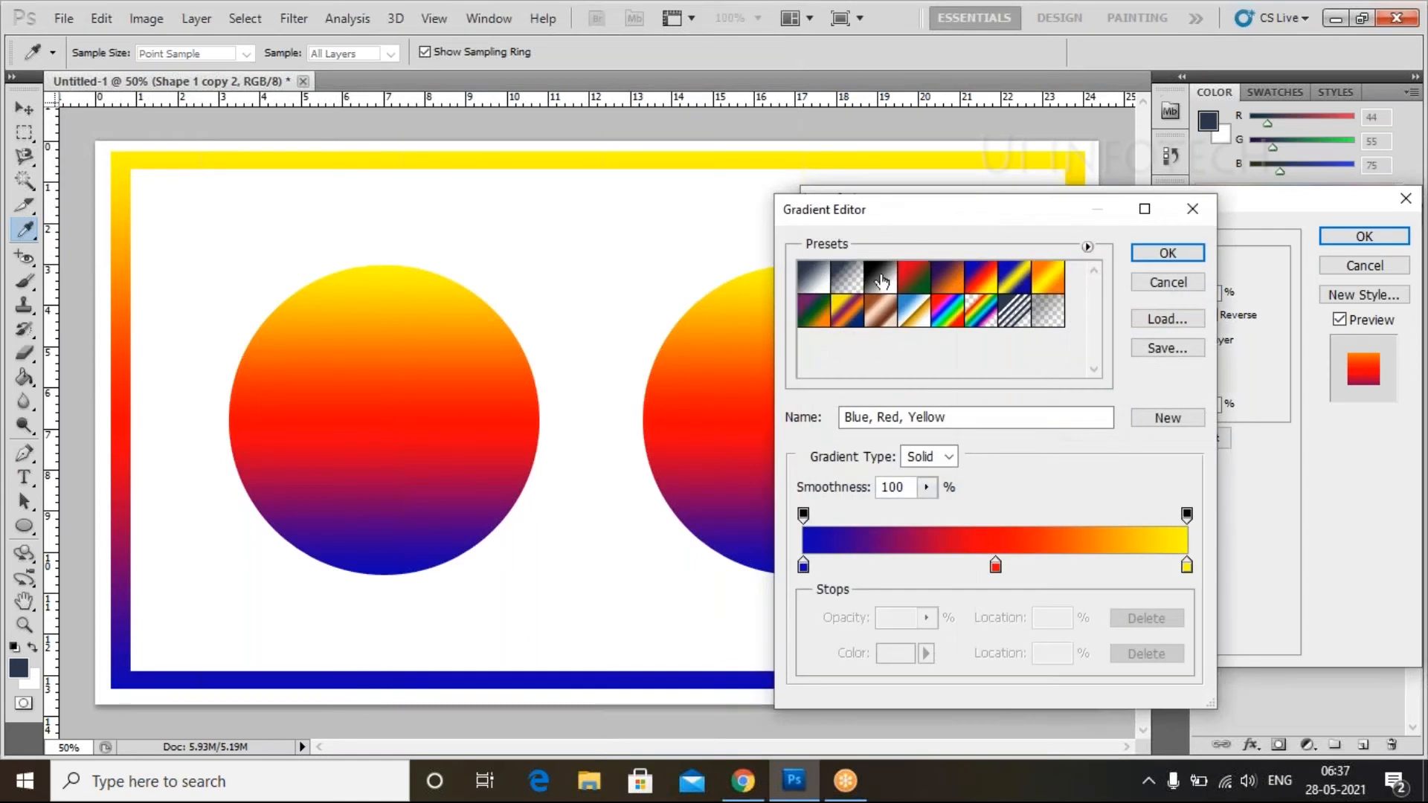
left_click(805, 279)
left_click_drag(882, 213, 1125, 189)
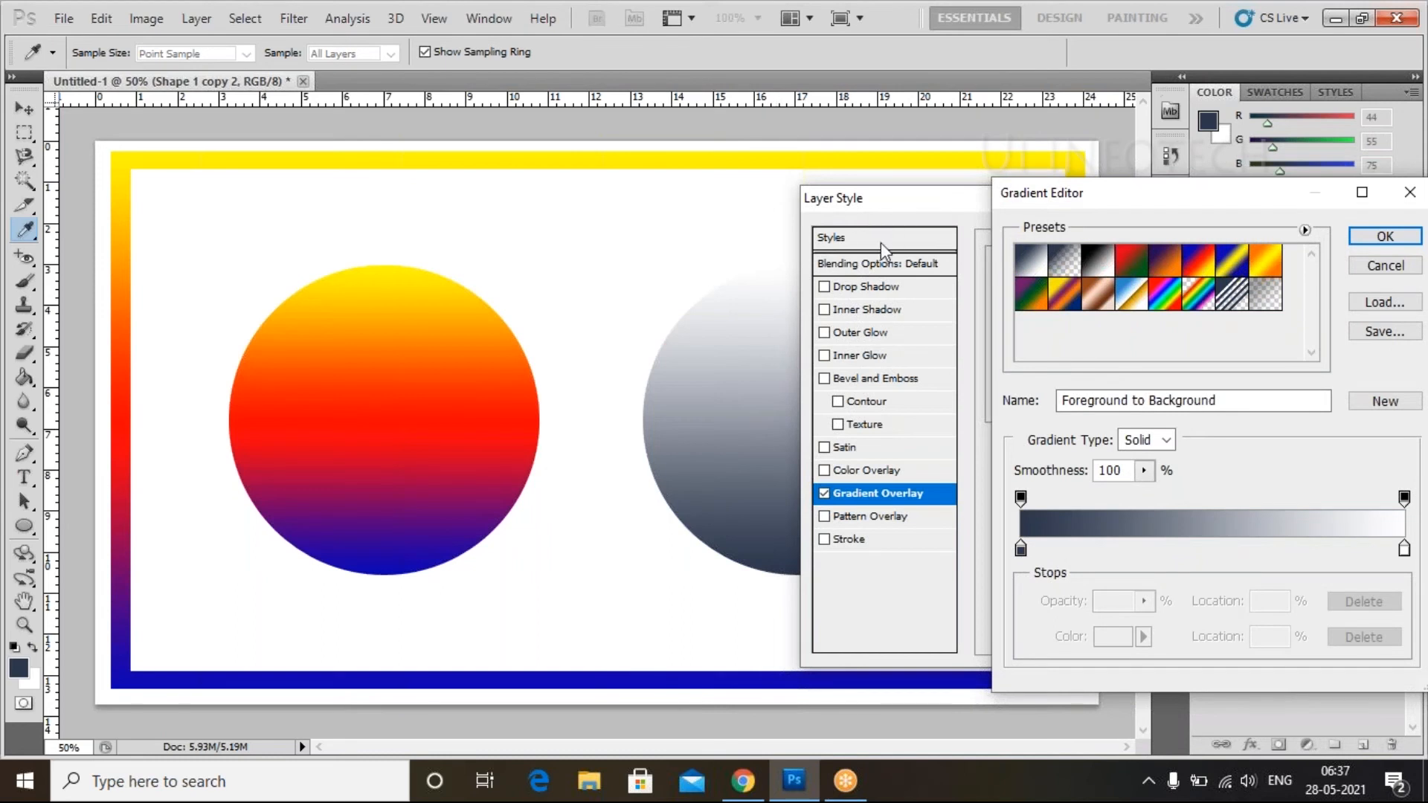
left_click_drag(1145, 203, 279, 159)
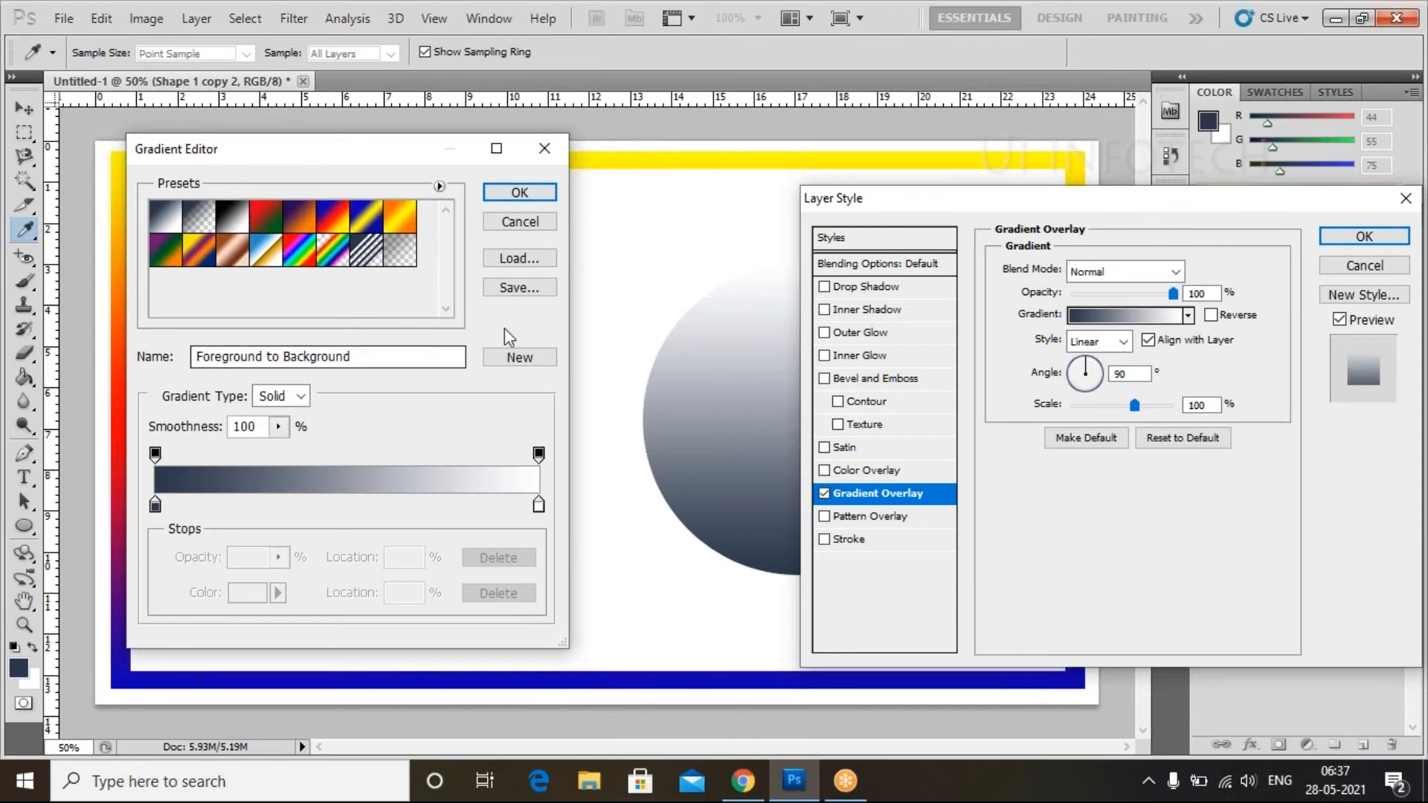
Step: Set the gradient's starting color stop at location 0% to bright green 00ed27
double_click(155, 506)
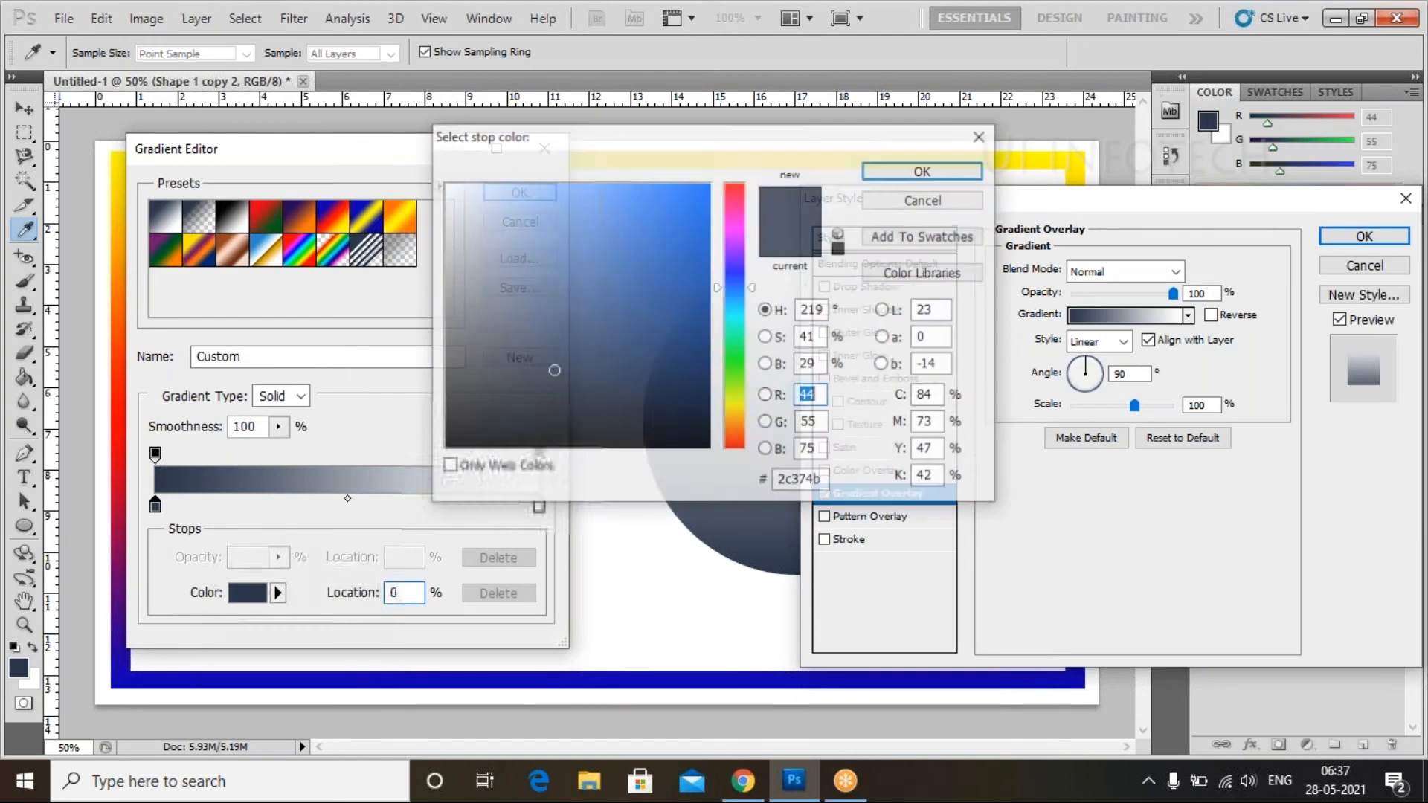
left_click_drag(808, 143, 1123, 159)
left_click(1050, 388)
left_click(1014, 330)
left_click(1051, 371)
left_click_drag(1055, 379, 1052, 377)
left_click(1022, 203)
left_click(1020, 226)
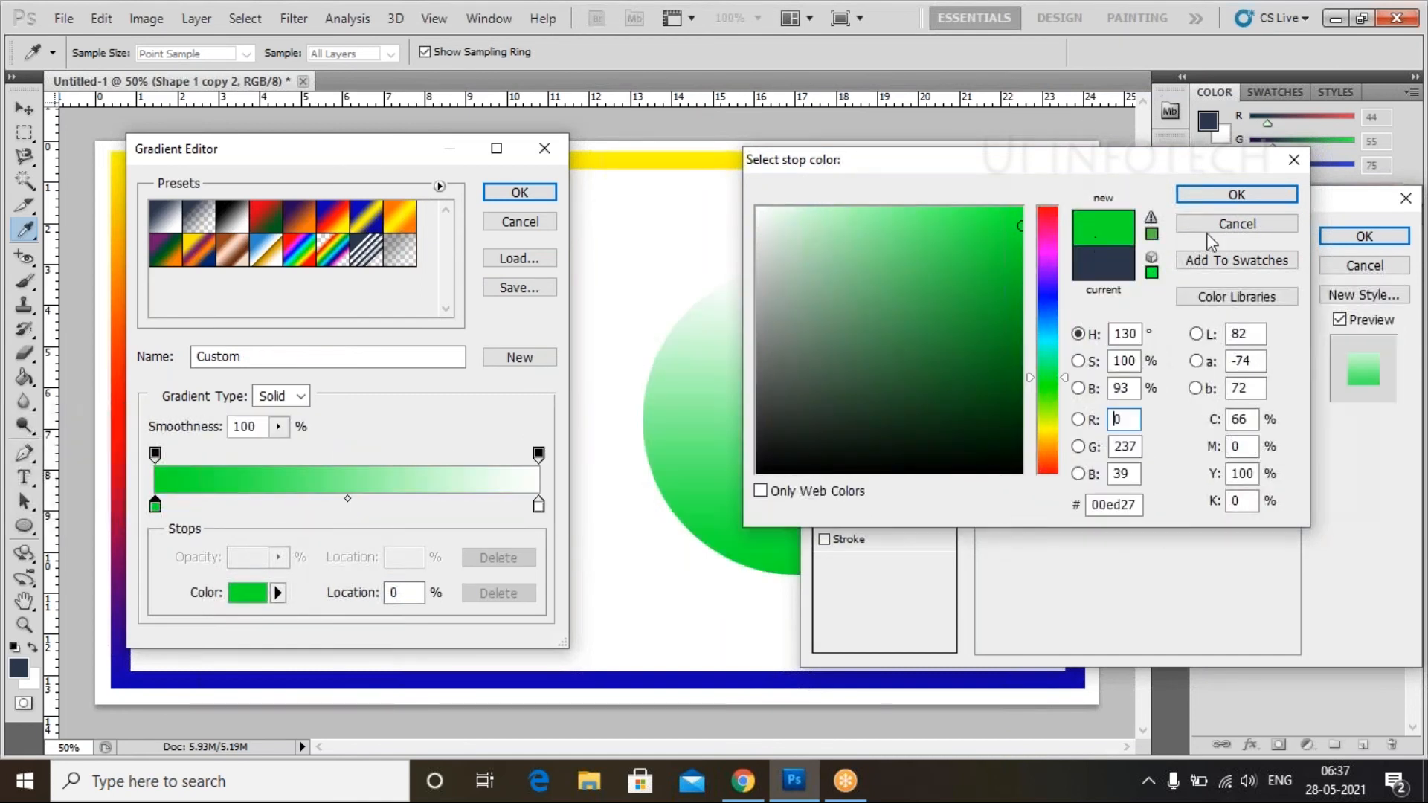
left_click(1231, 196)
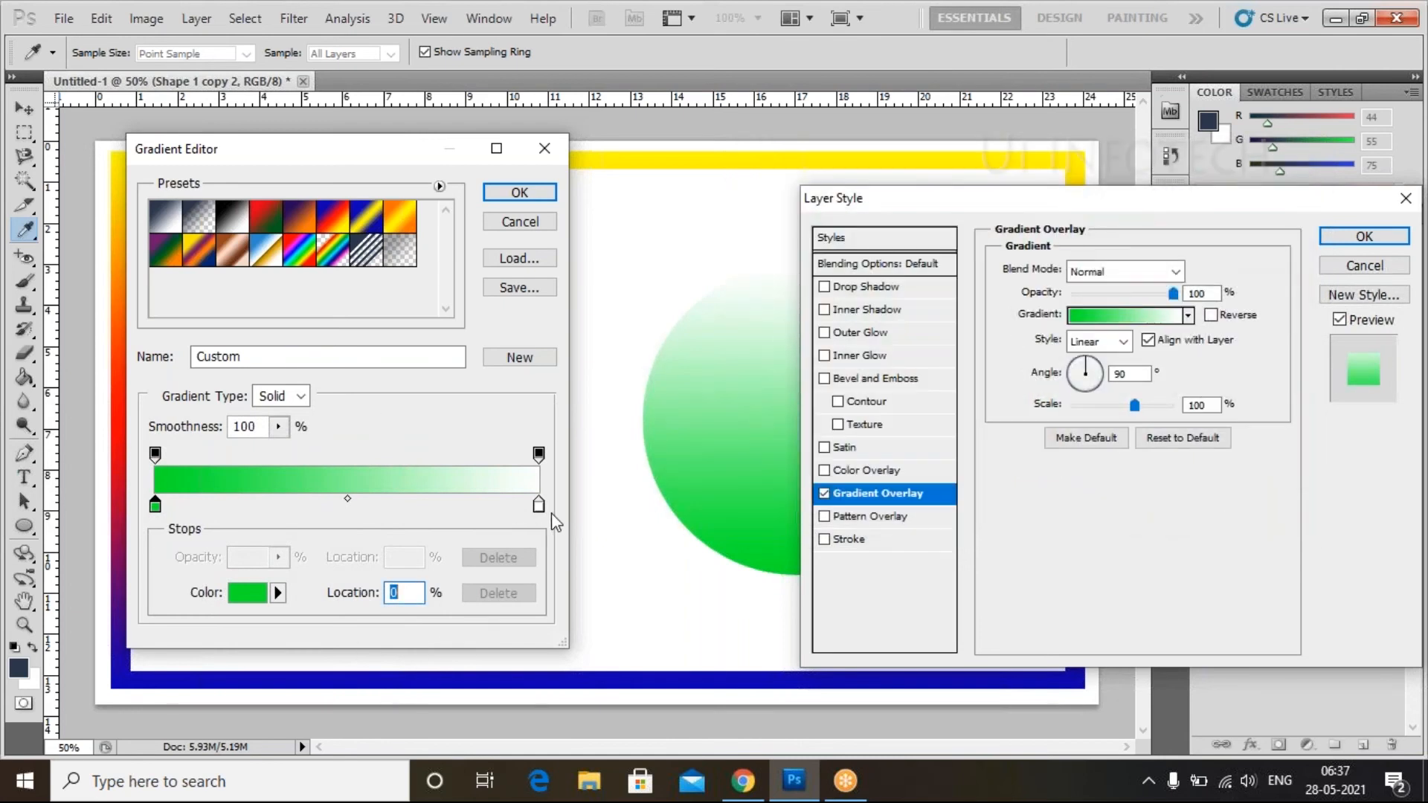
Step: Set the gradient's end color stop at location 100% to yellow-green add802
double_click(538, 506)
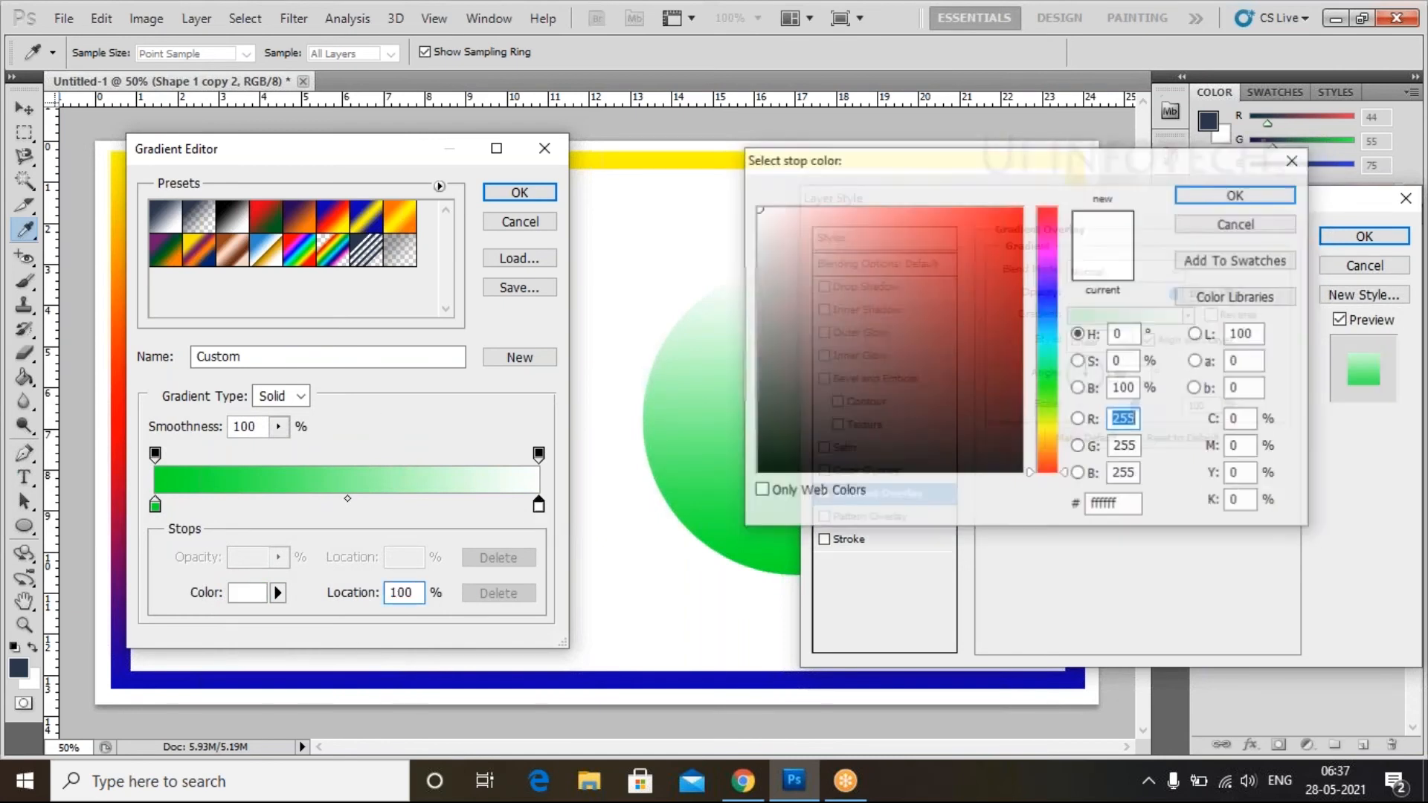
left_click(1041, 402)
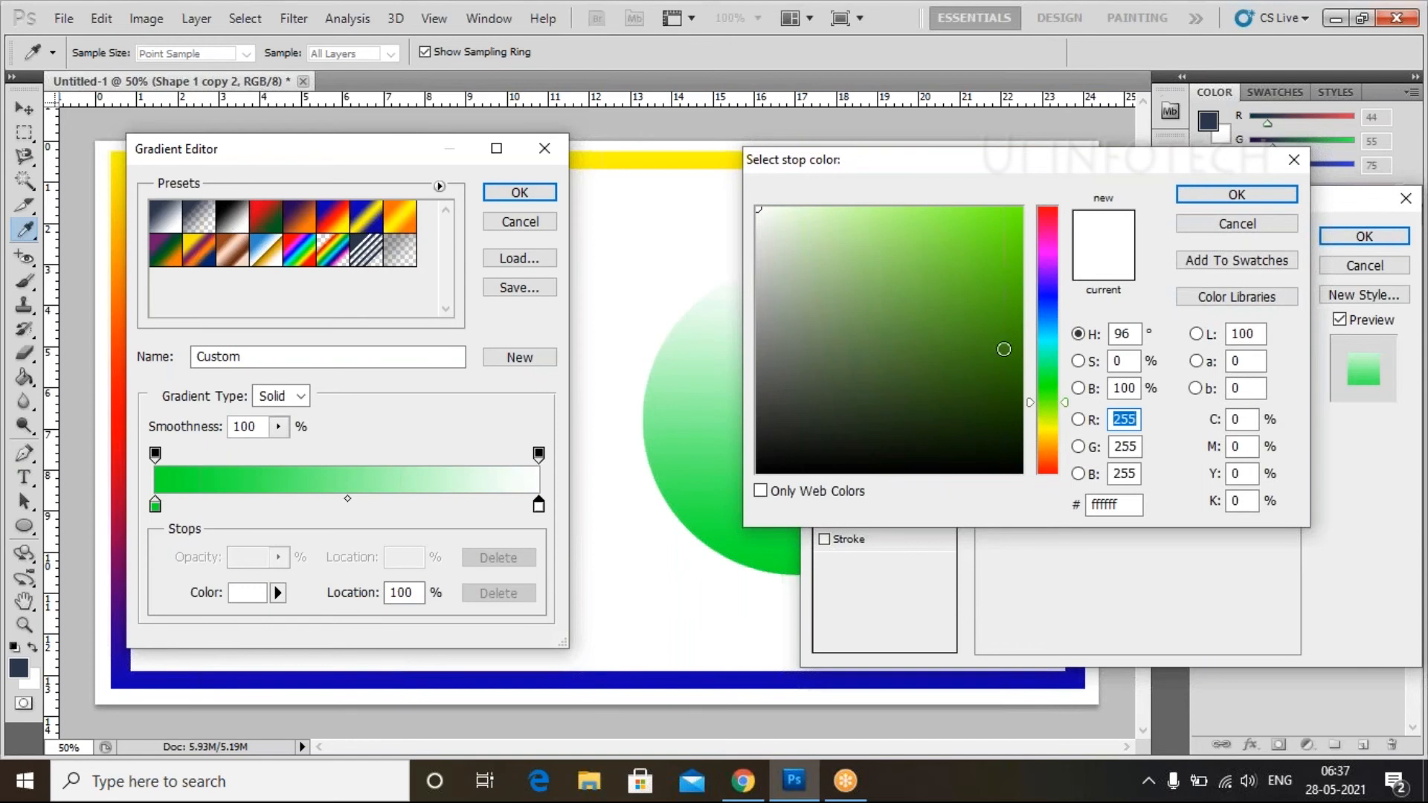
left_click(1008, 328)
left_click_drag(1019, 307, 1026, 319)
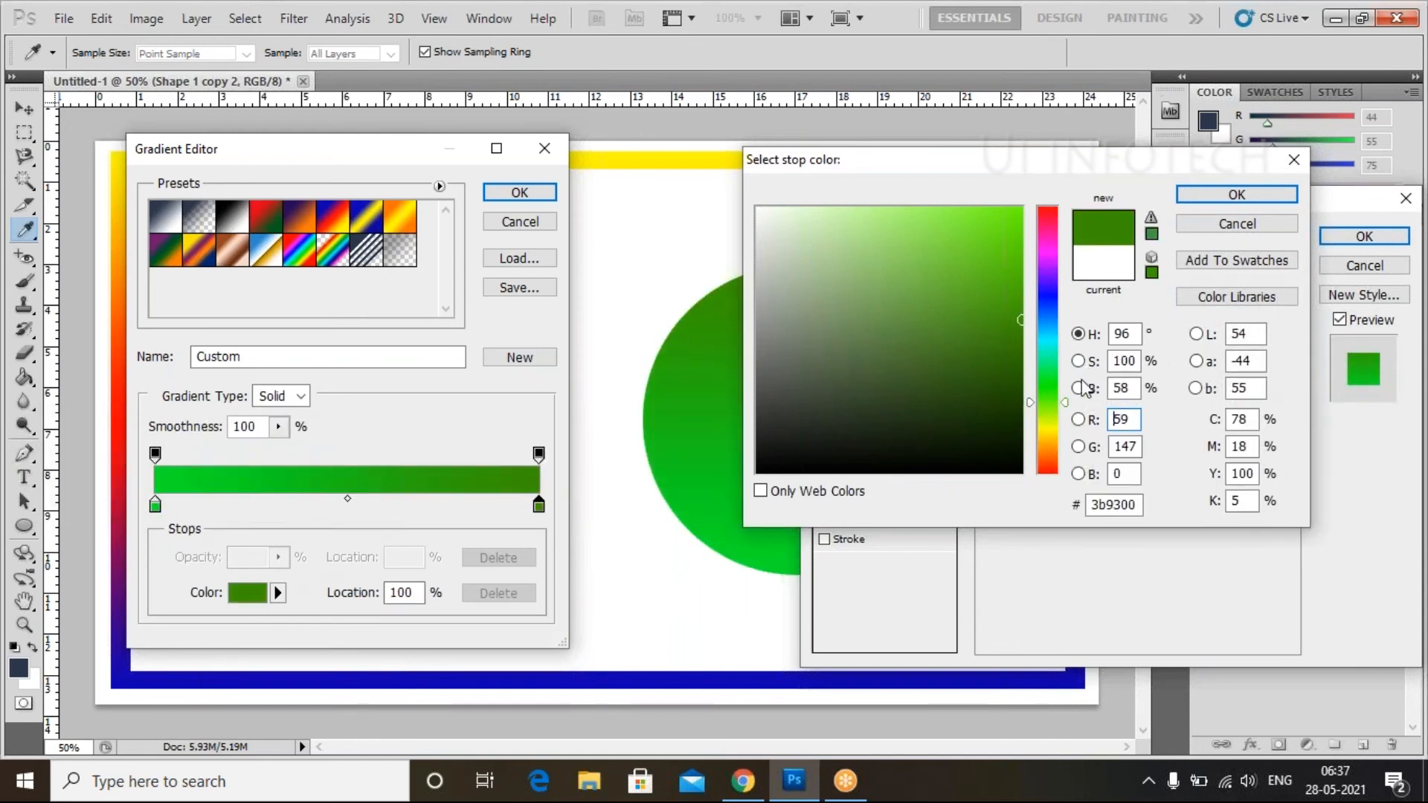
left_click_drag(1059, 403, 1050, 420)
left_click_drag(998, 288, 1021, 247)
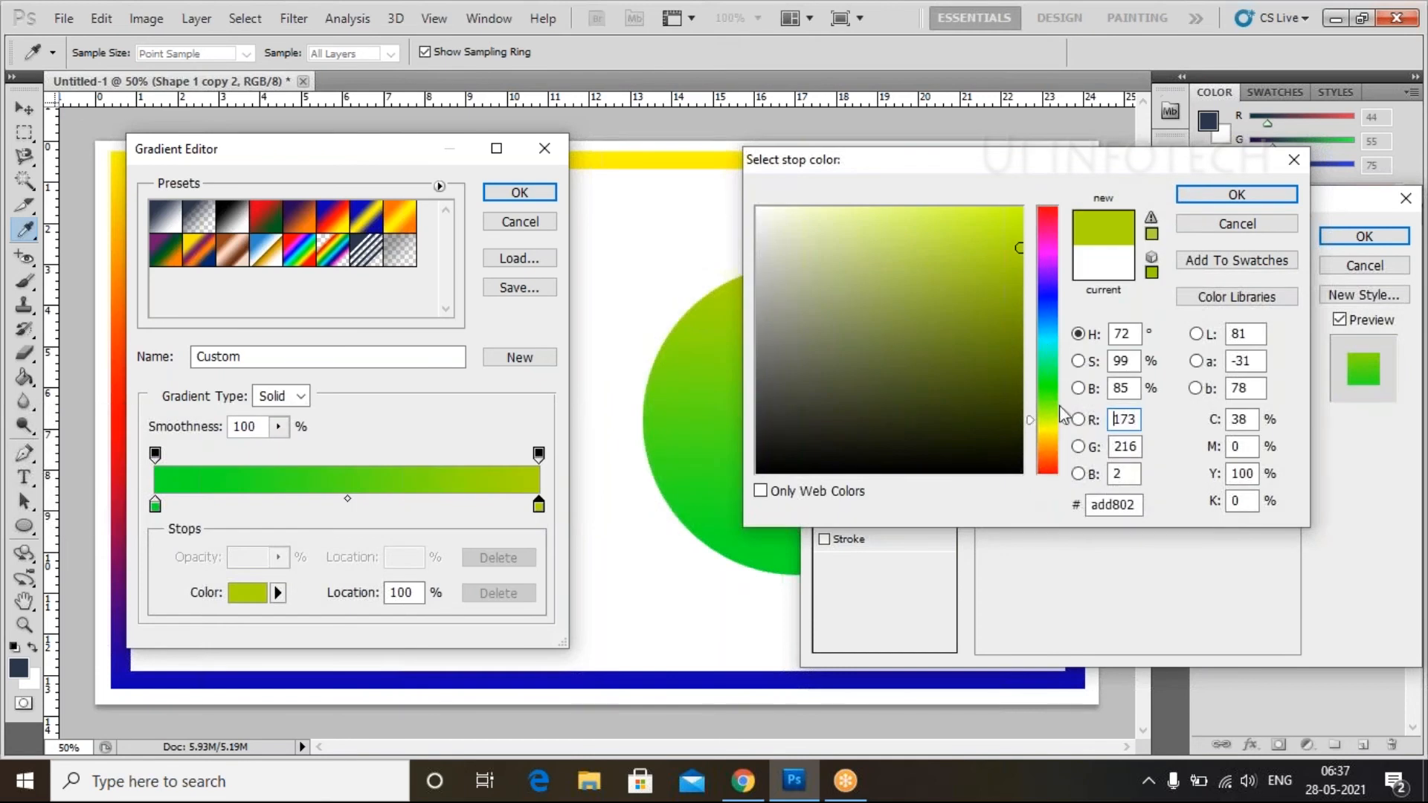
left_click(1177, 197)
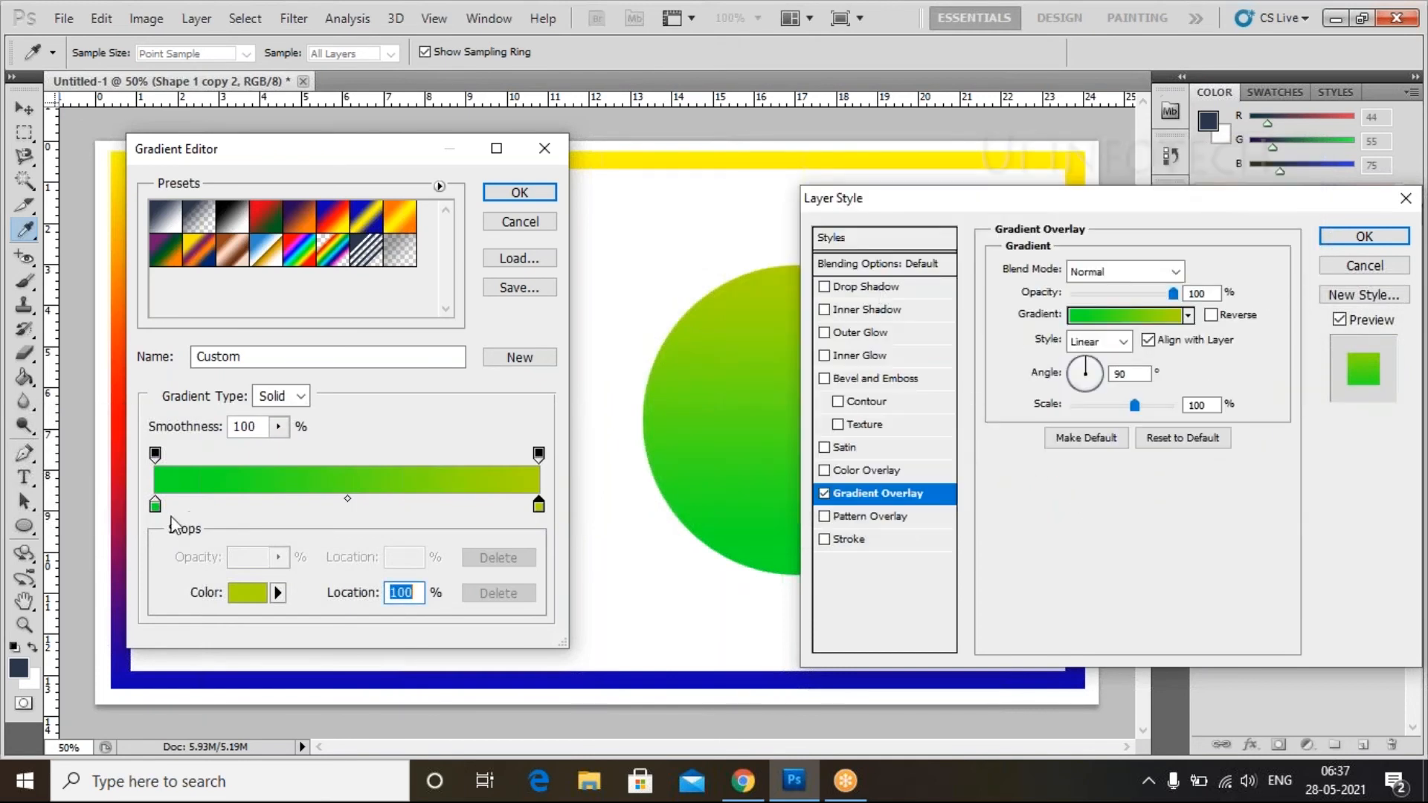
Step: Darken the gradient's starting color stop at location 0% to green 00bc1f
left_click(154, 505)
double_click(154, 504)
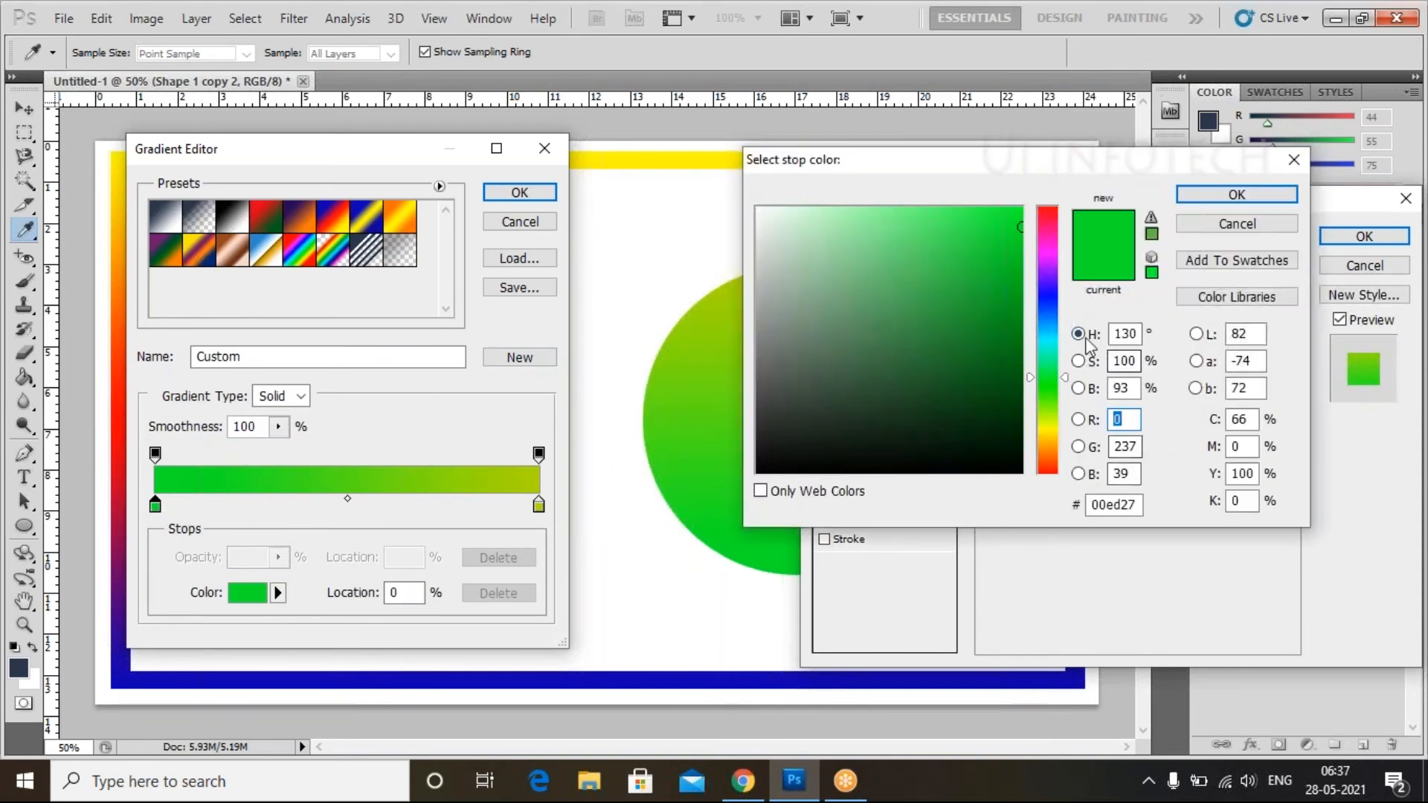
left_click(1020, 276)
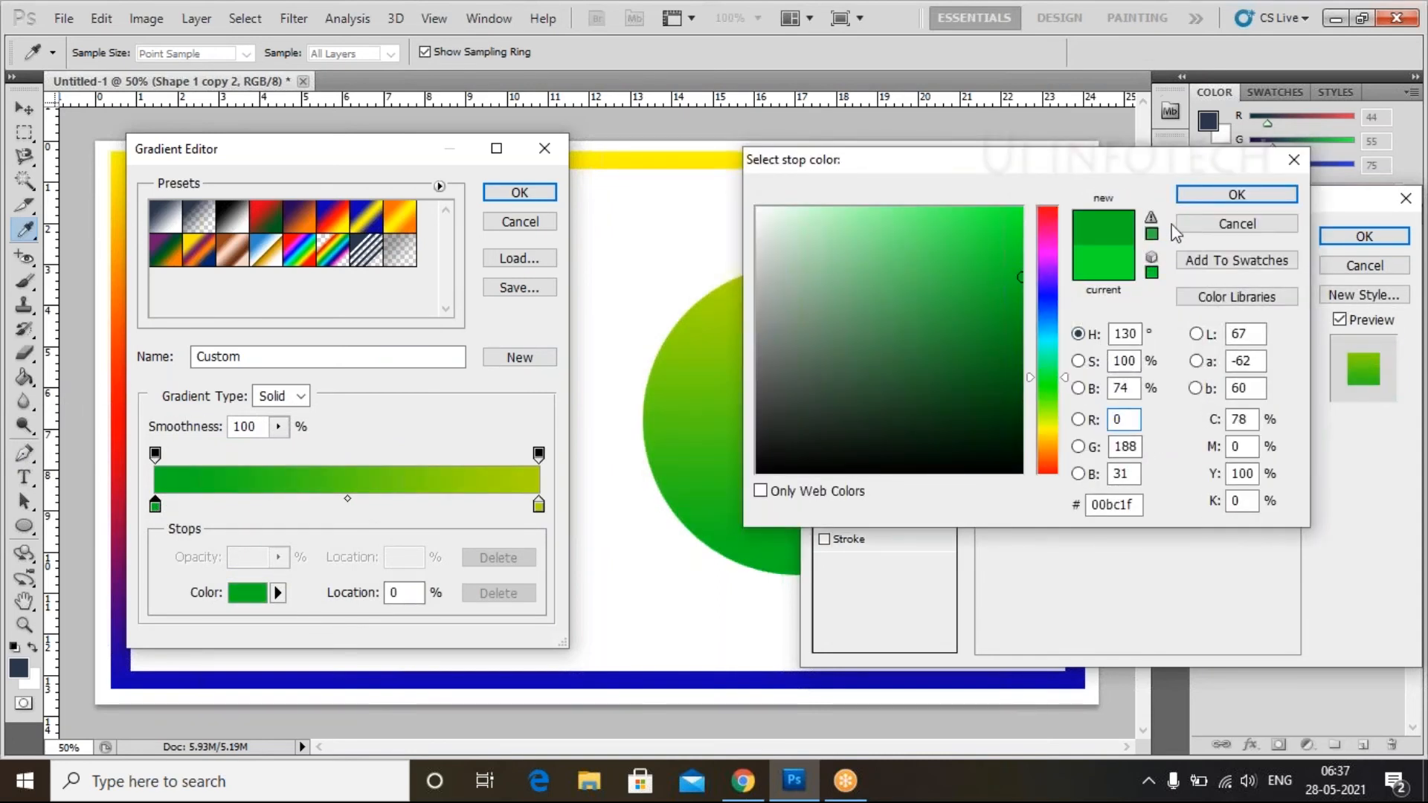
left_click(1256, 195)
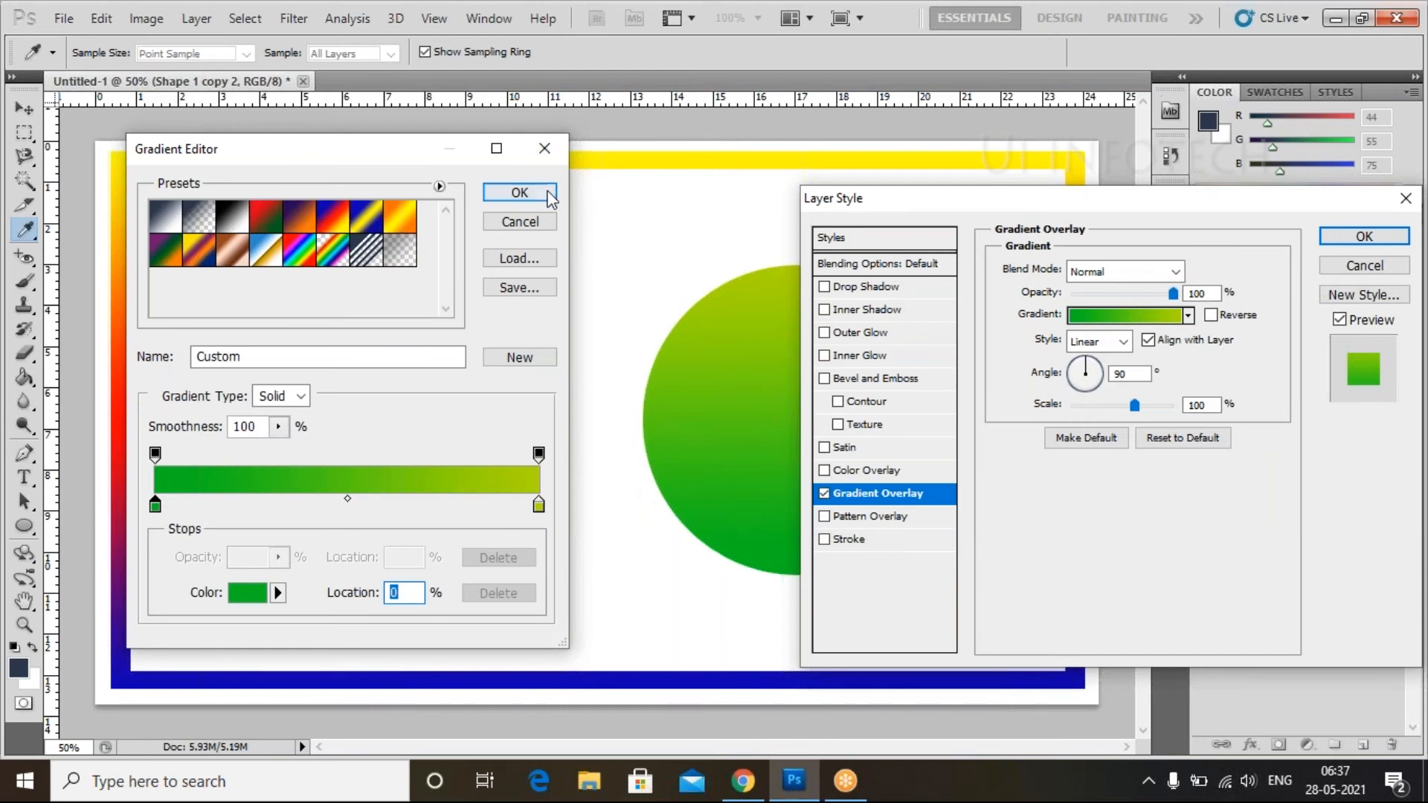
Step: Apply the edited green gradient overlay to the right circle, and put each of the two circle layers into its own group
left_click(518, 193)
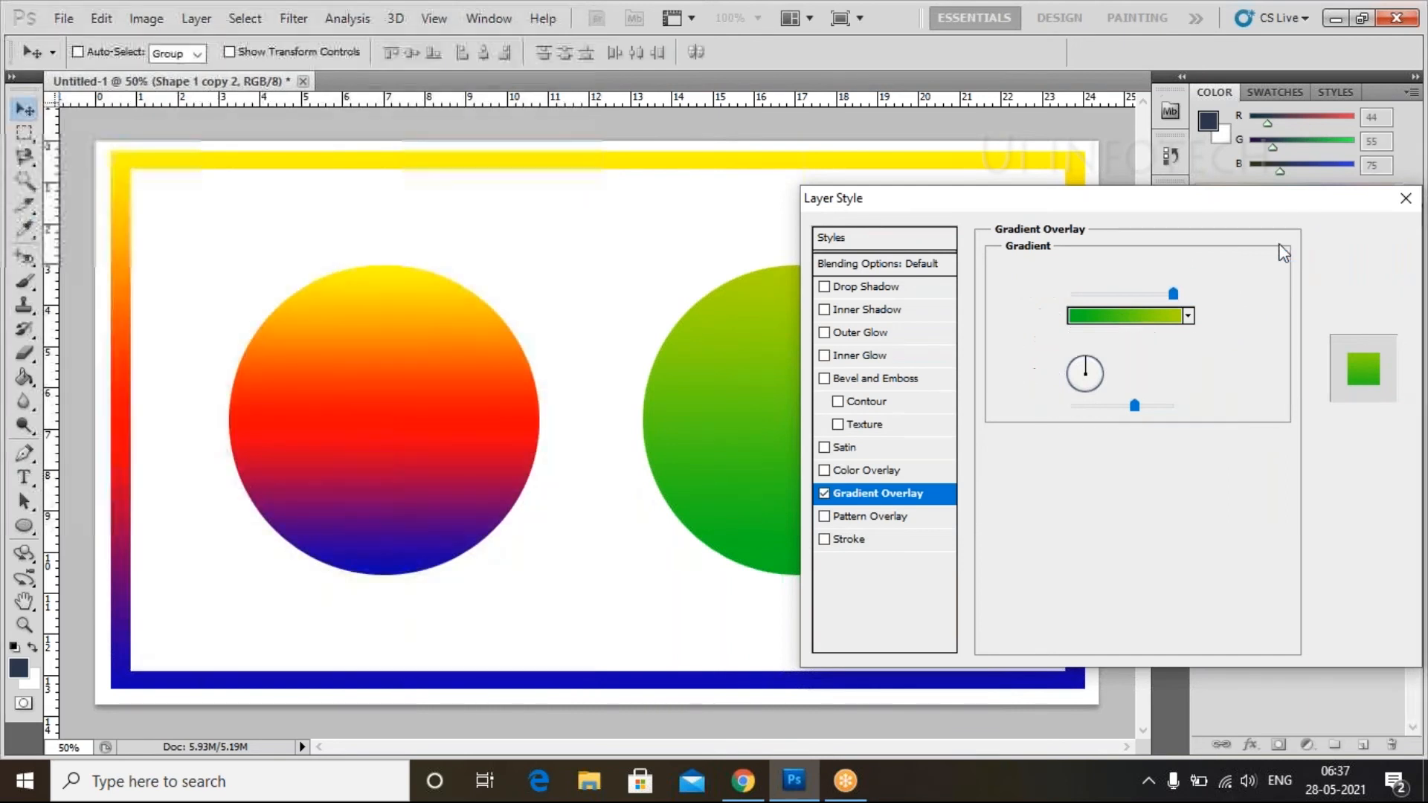
left_click(1330, 239)
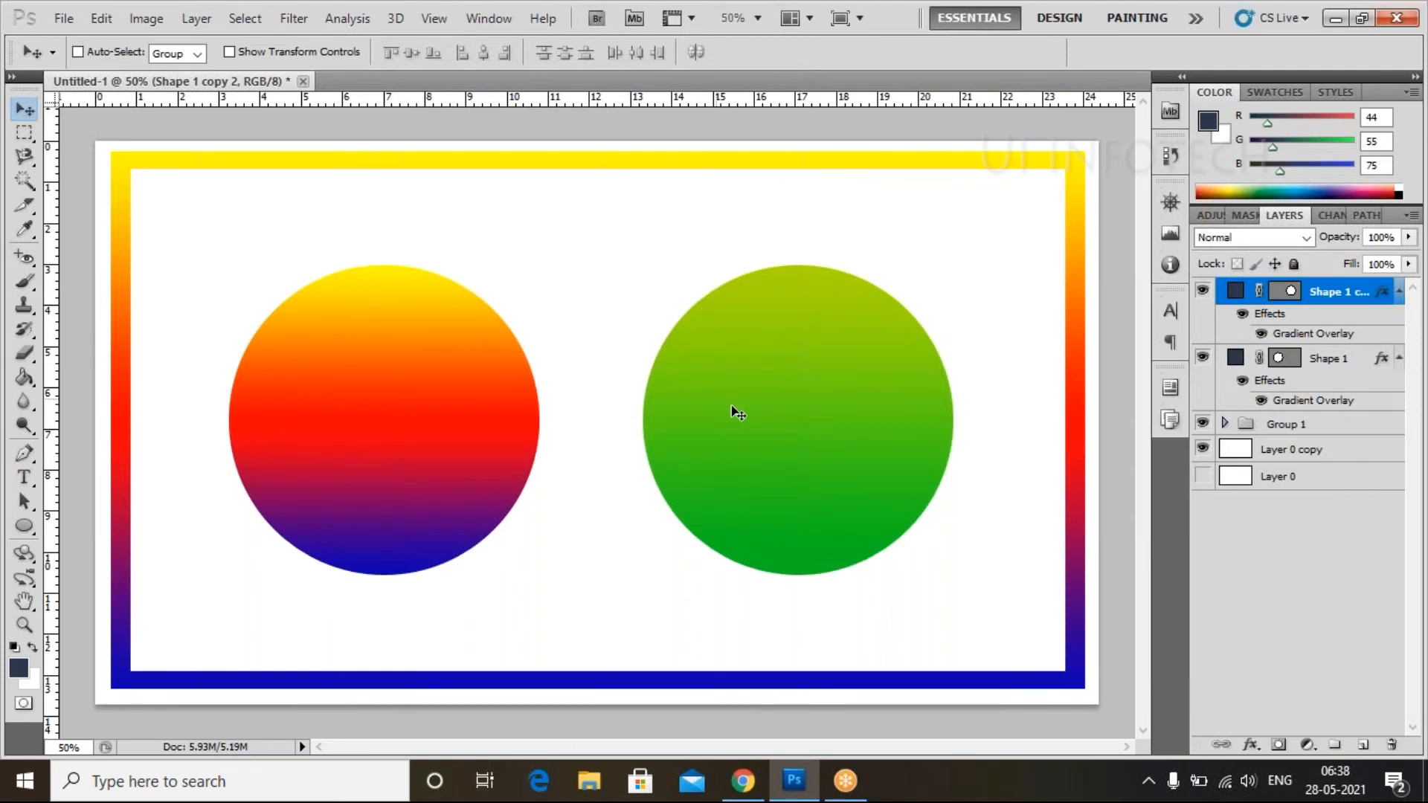
left_click(1351, 374)
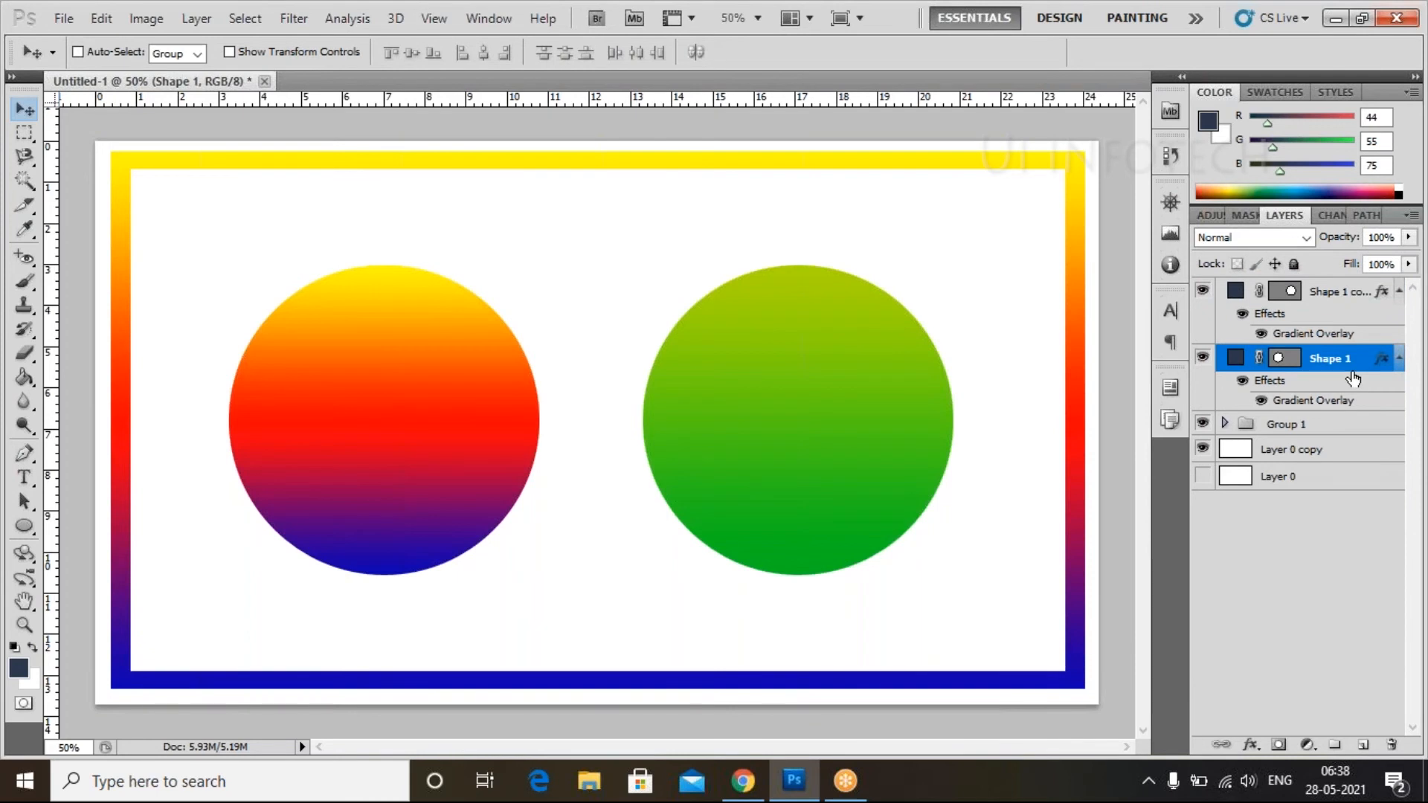
key("ctrl+g")
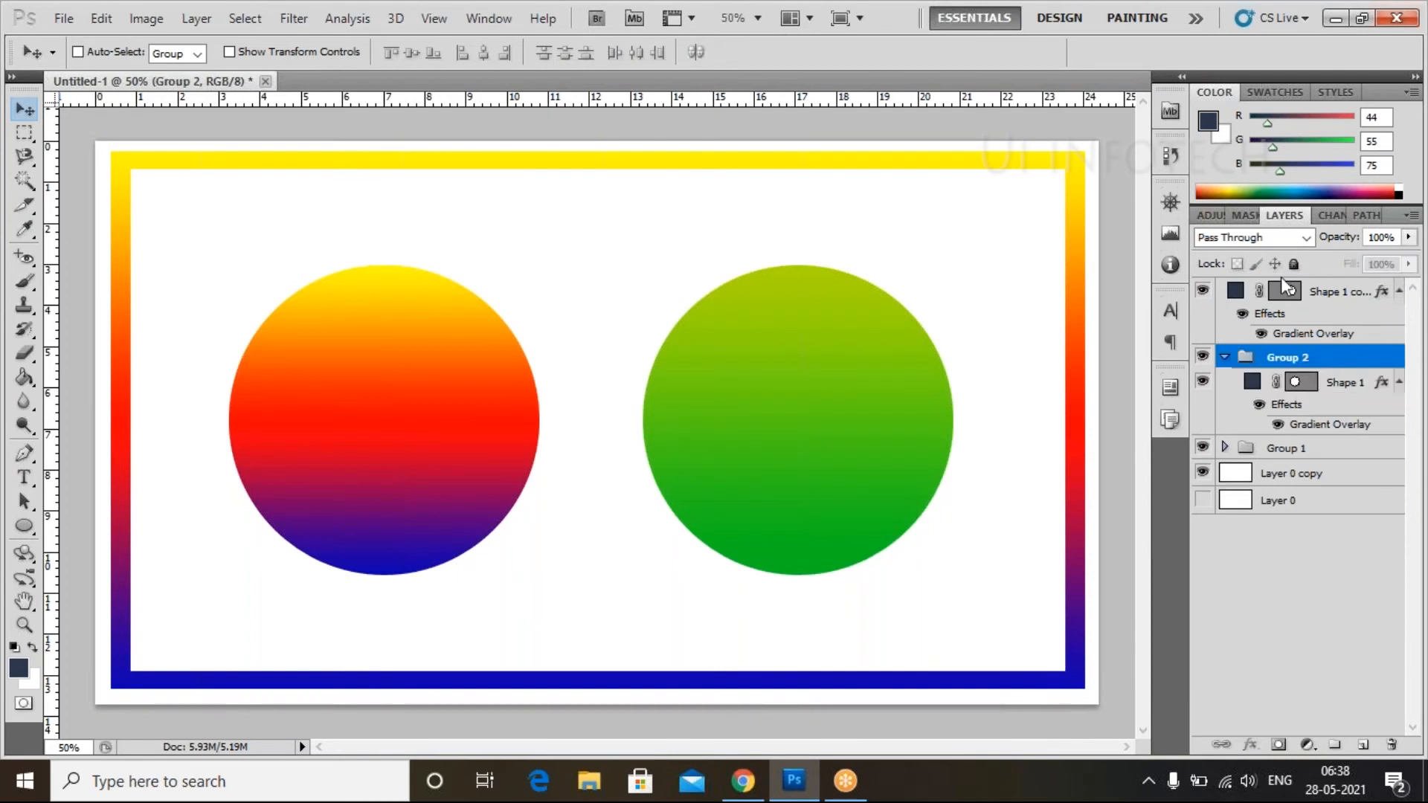
left_click(1313, 293)
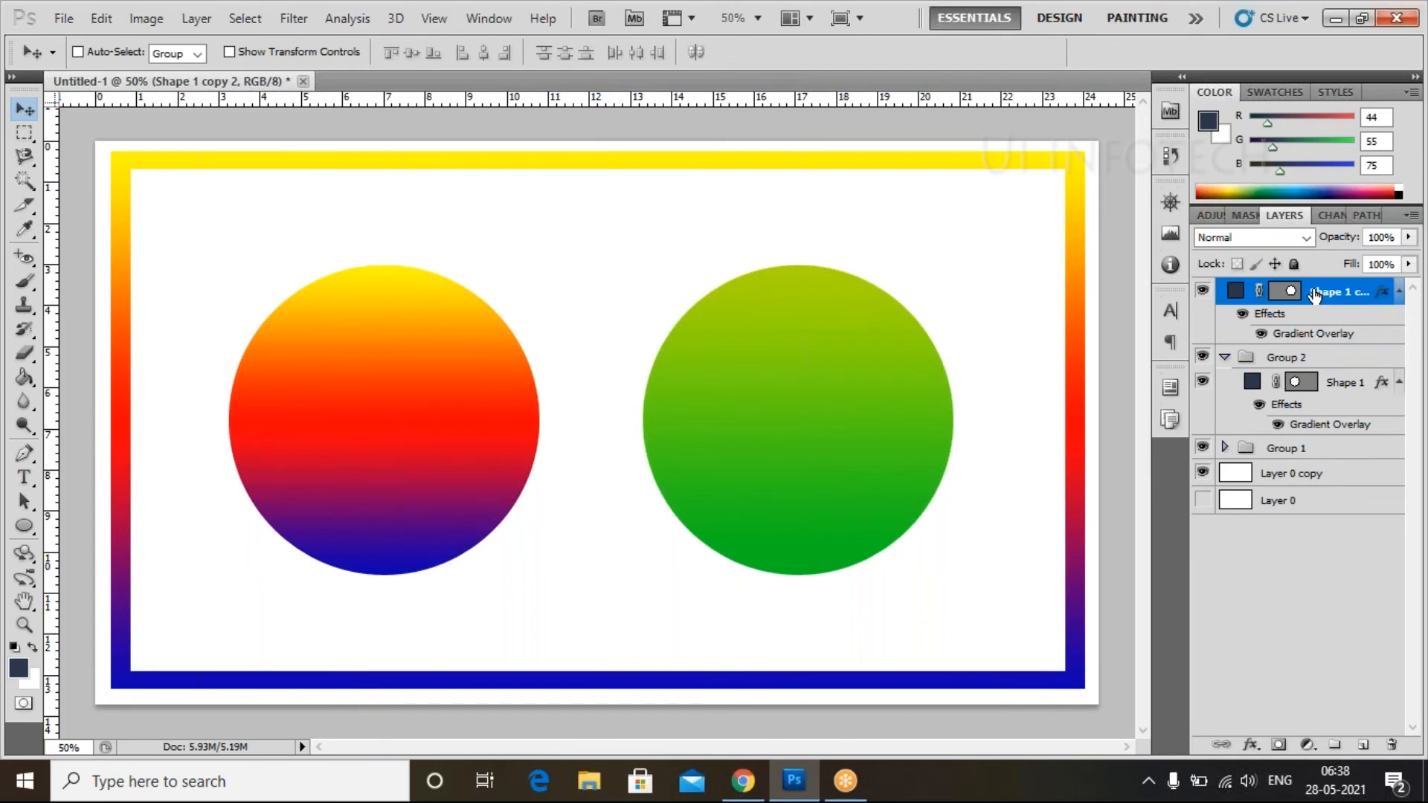
key("ctrl+g")
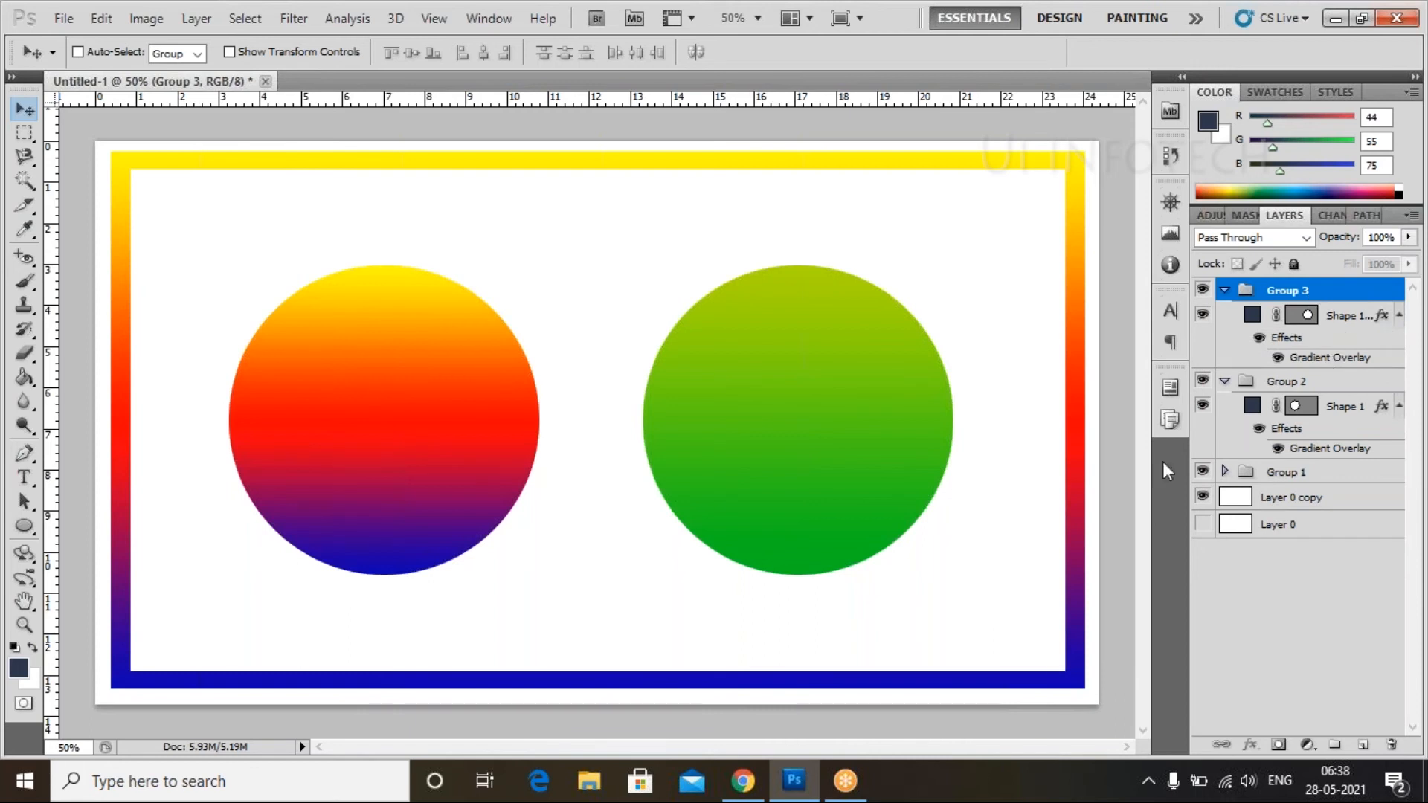
Step: Duplicate the left circle within Group 2, hide the copy's Gradient Overlay, and align the copy exactly over the original
left_click(1348, 416)
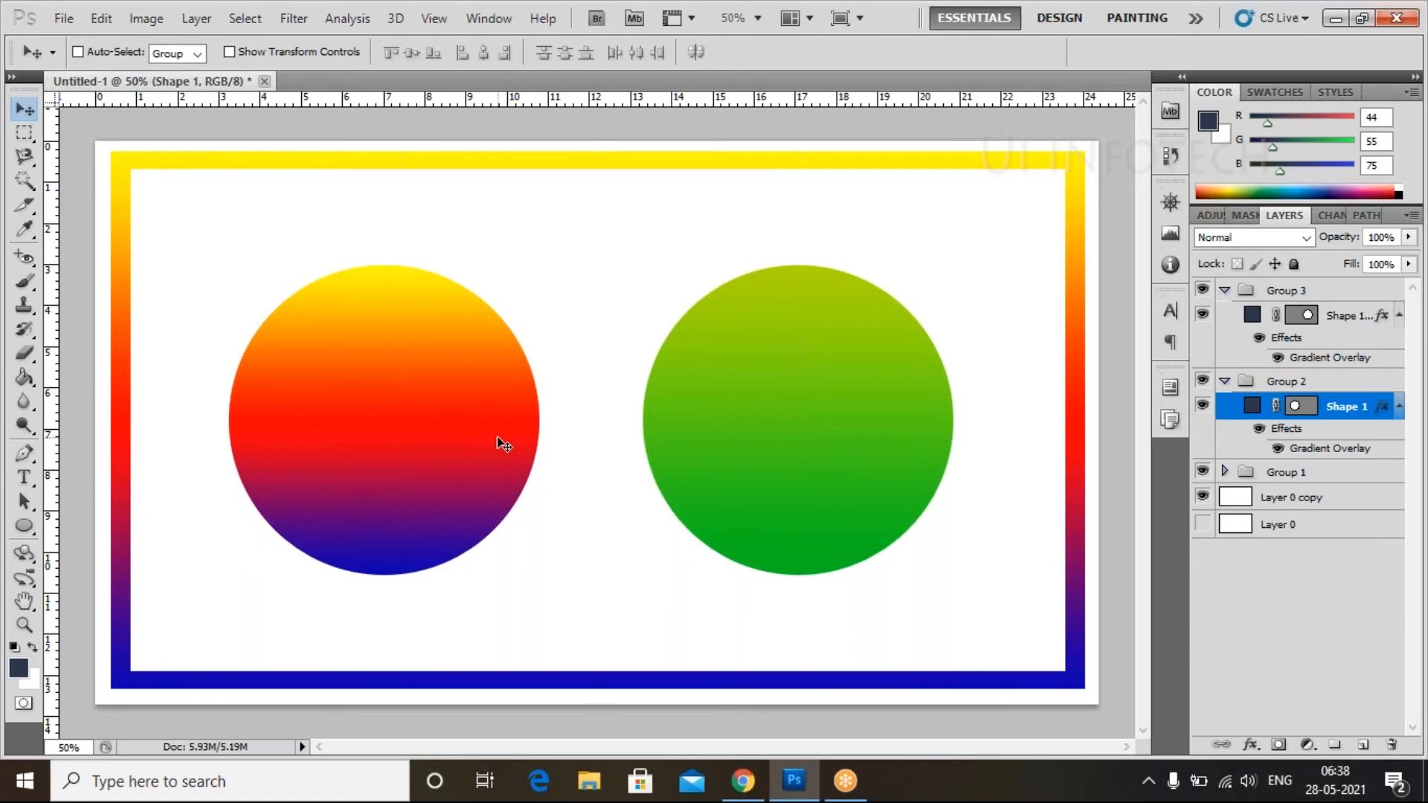
left_click_drag(493, 444, 597, 428)
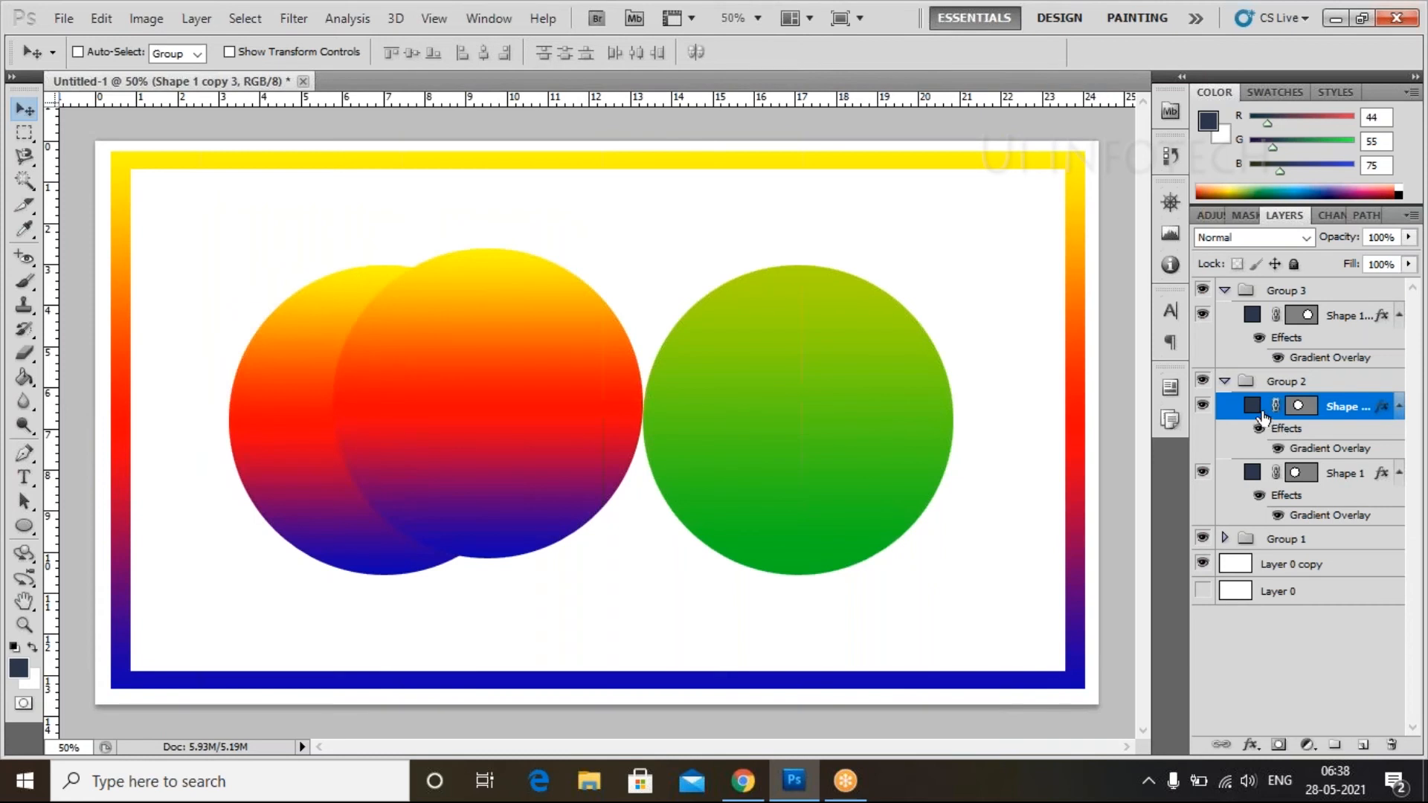
left_click(1278, 448)
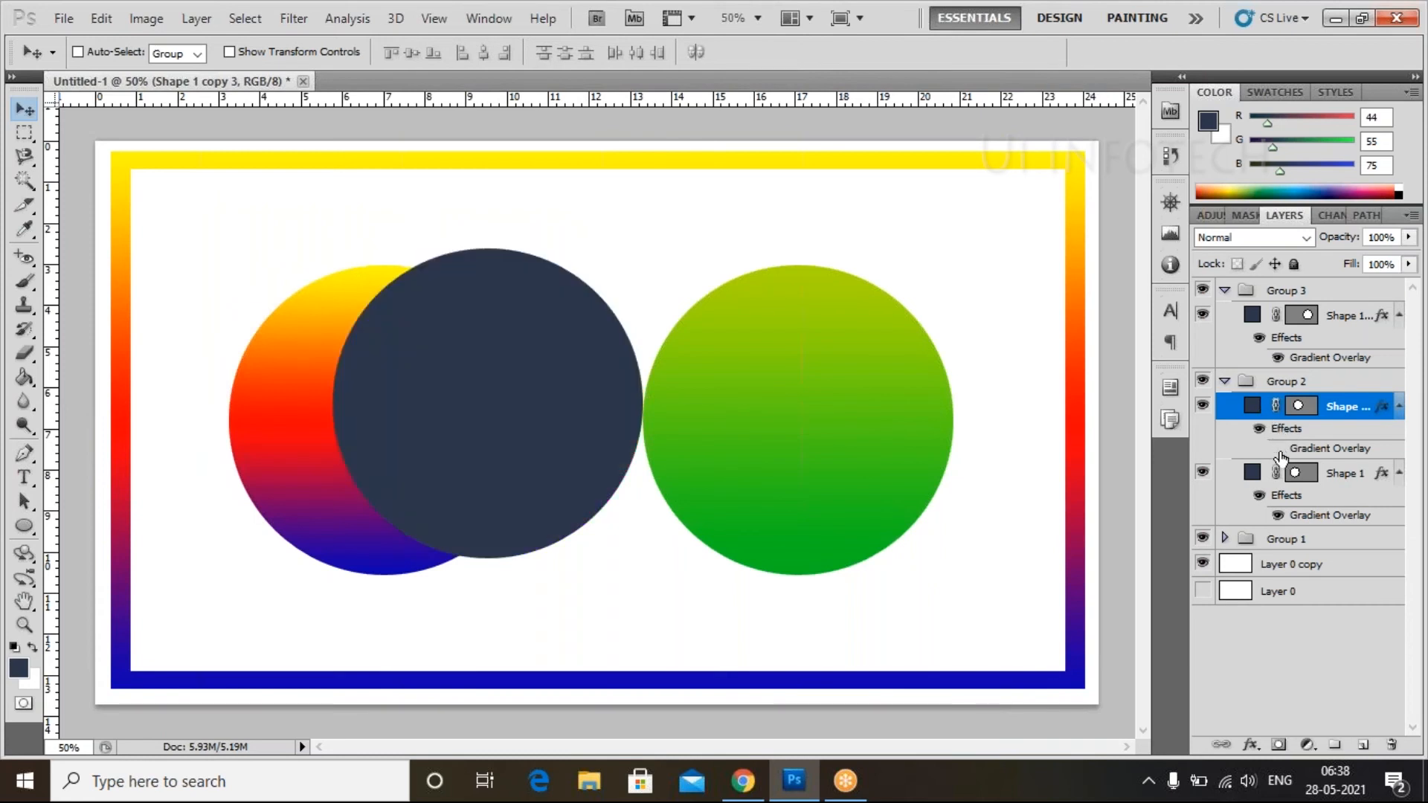
left_click_drag(510, 368, 417, 387)
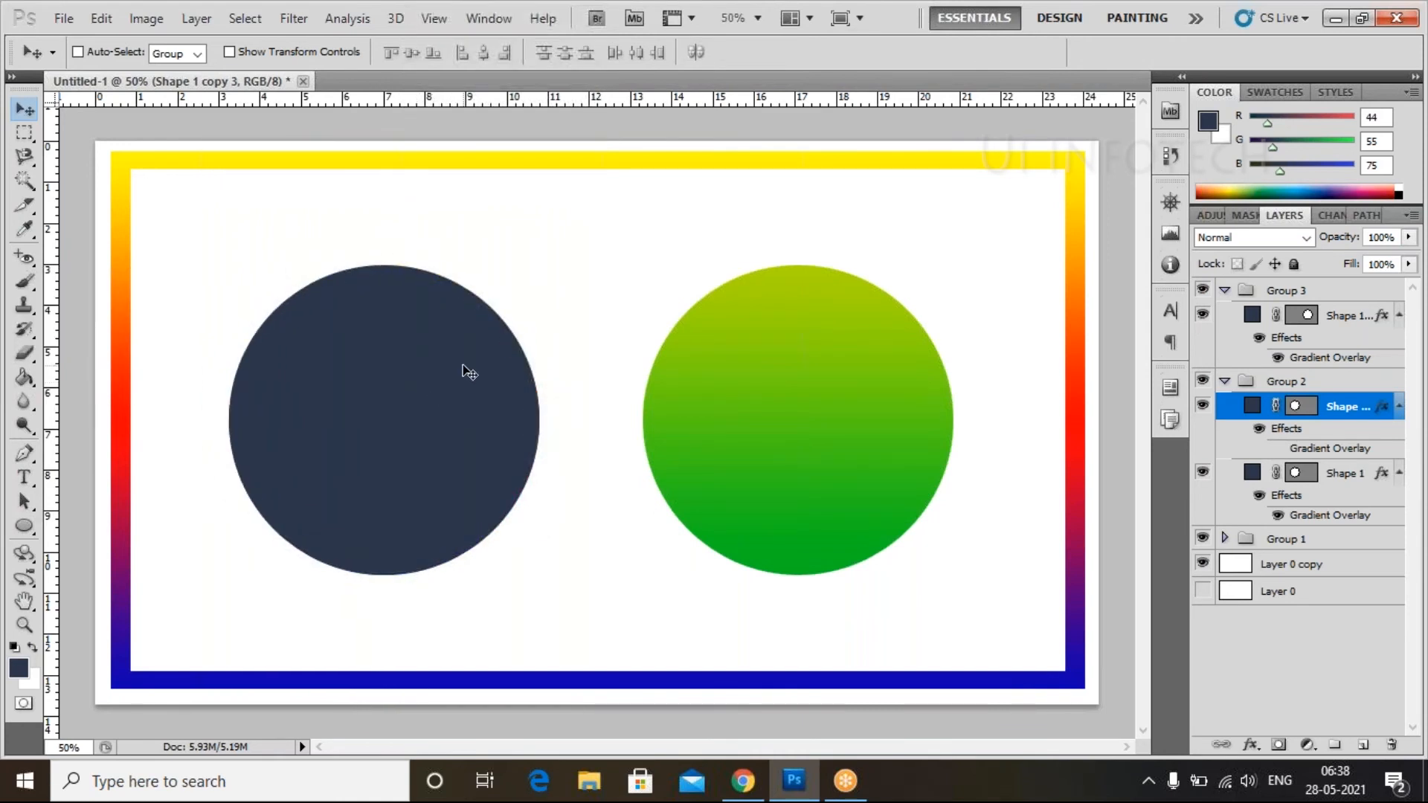
Step: Scale the dark copy of the left circle about its center to about 90.57% in width and height
key("ctrl+t")
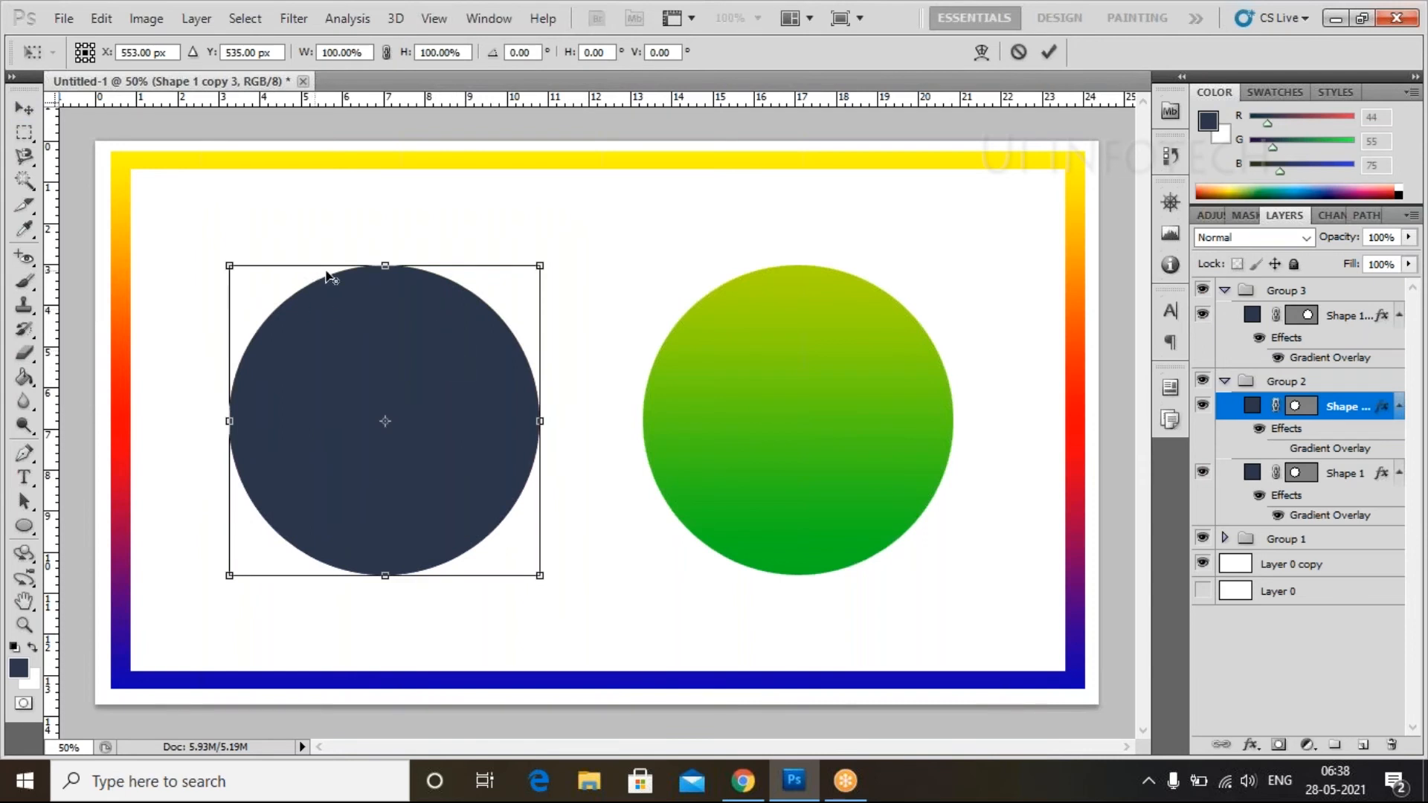
left_click_drag(537, 268, 526, 276)
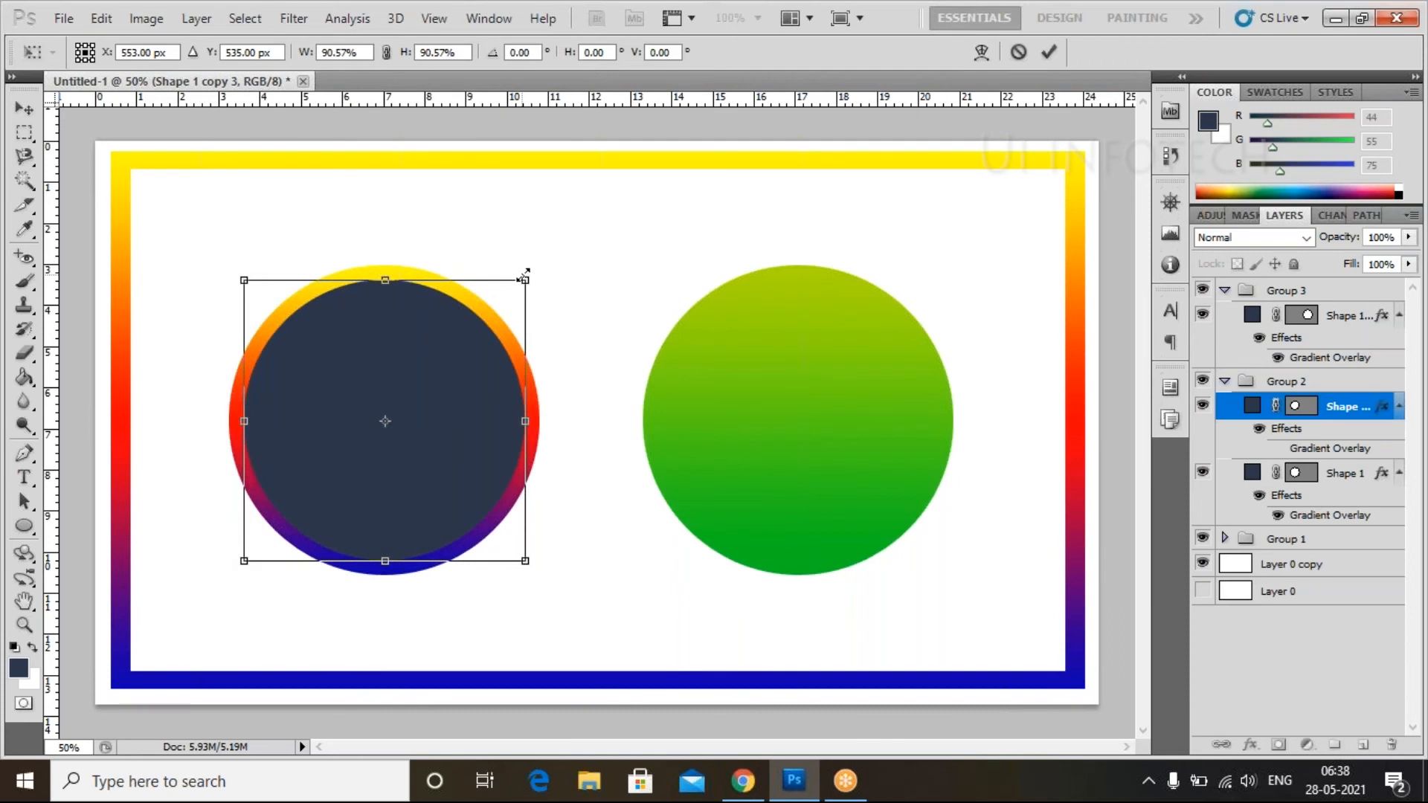
key("Return")
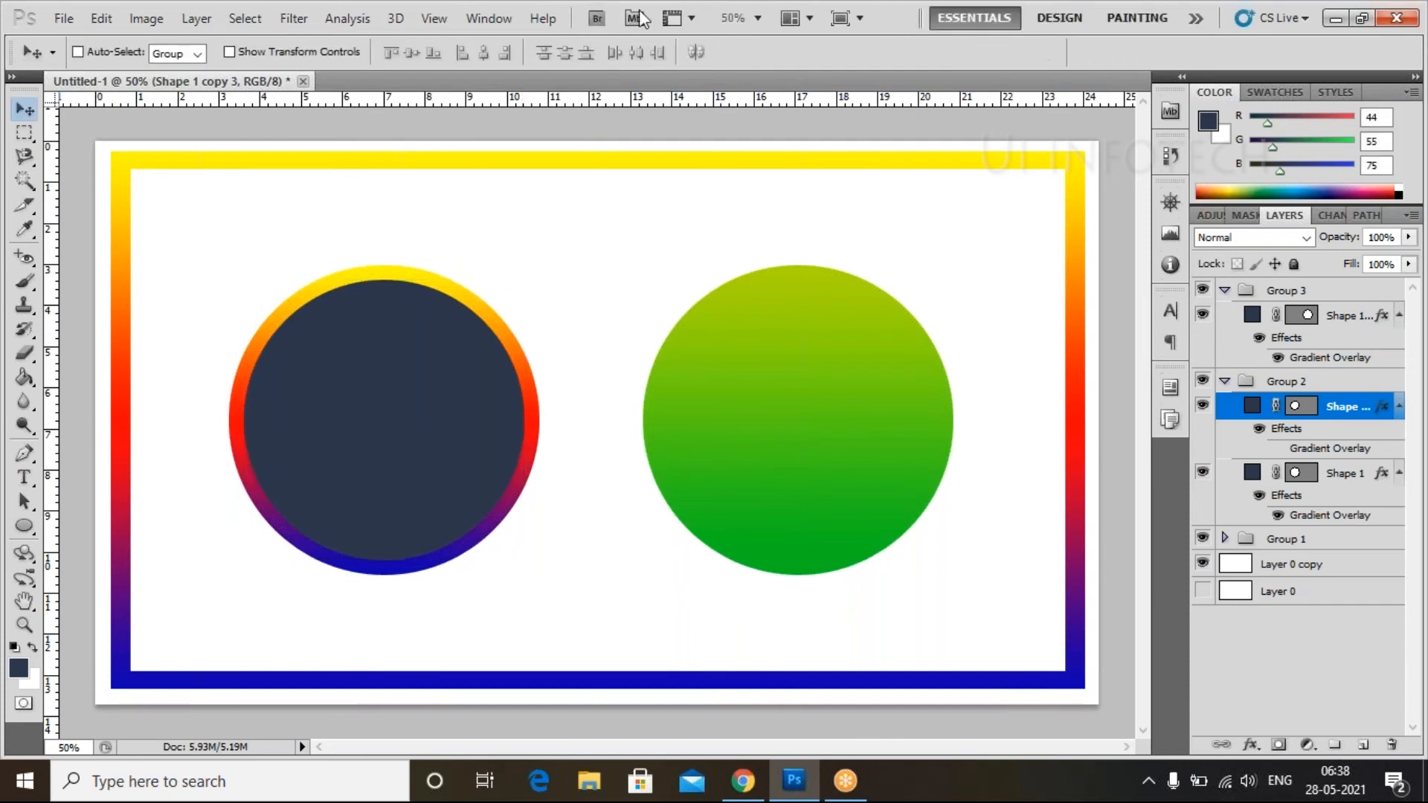
Step: Copy the dark inner circle into Group 3 above the green circle's layer and center it on the green circle
left_click_drag(427, 389, 768, 444)
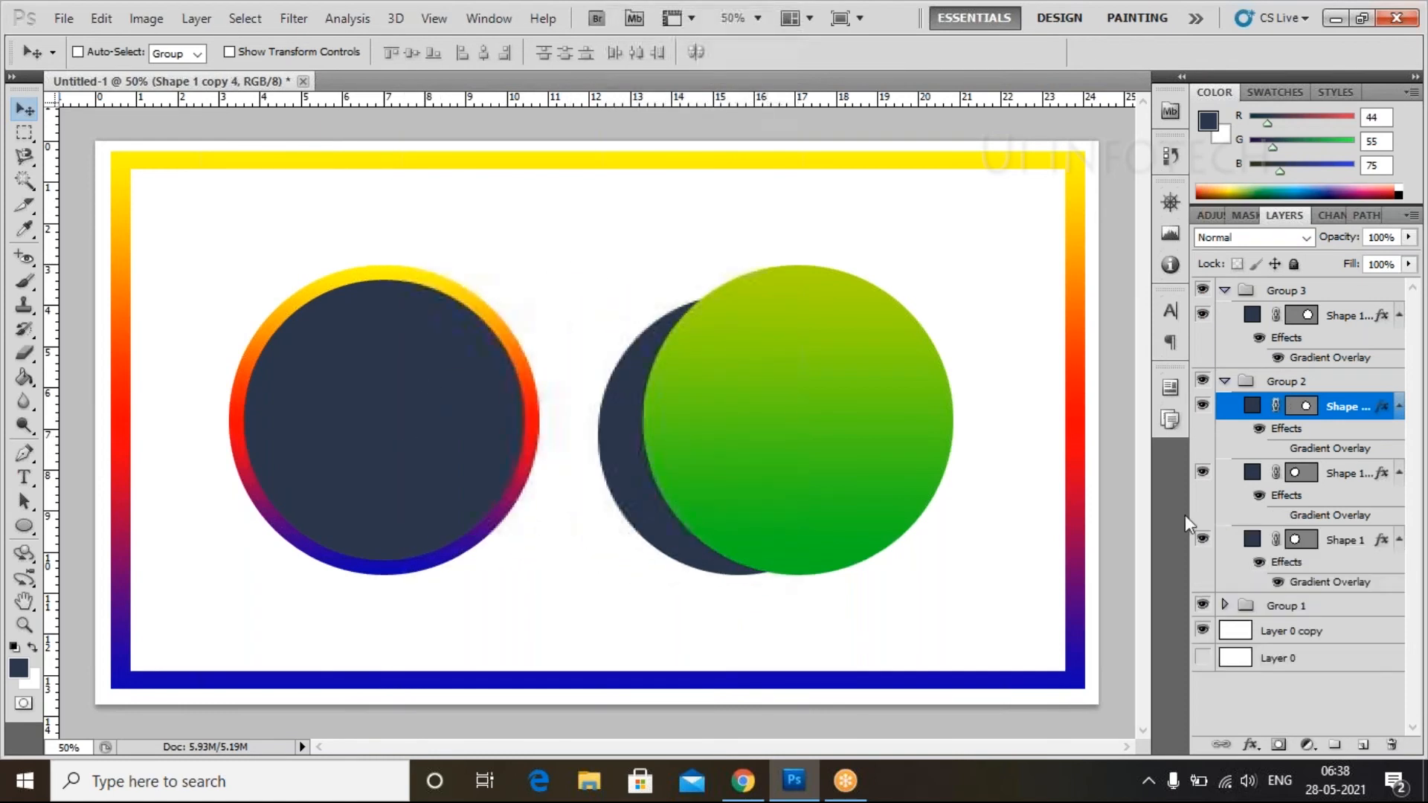
left_click_drag(1328, 422, 1306, 325)
left_click_drag(742, 374, 792, 383)
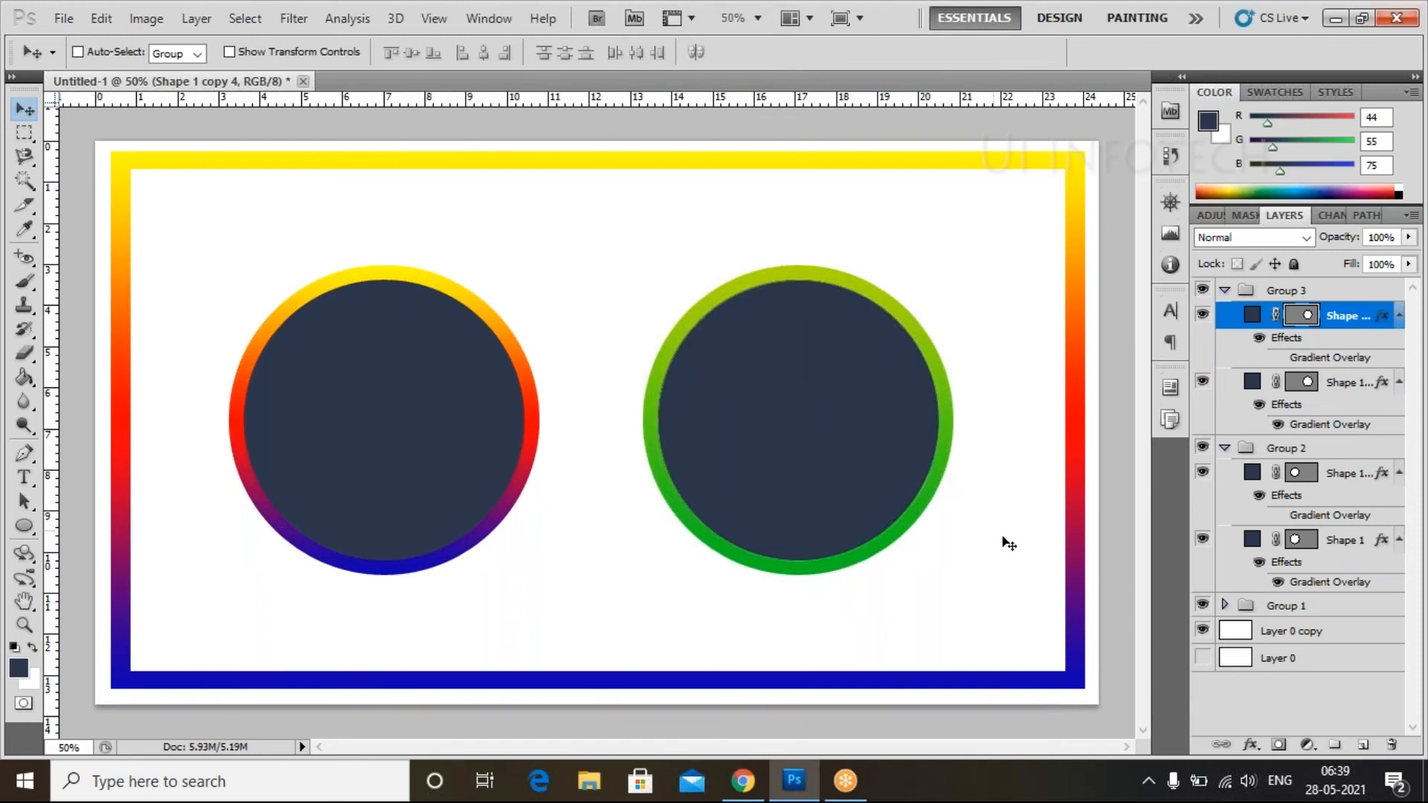
Step: Change the fill color of both dark inner circles to white ffffff
left_click(1333, 518)
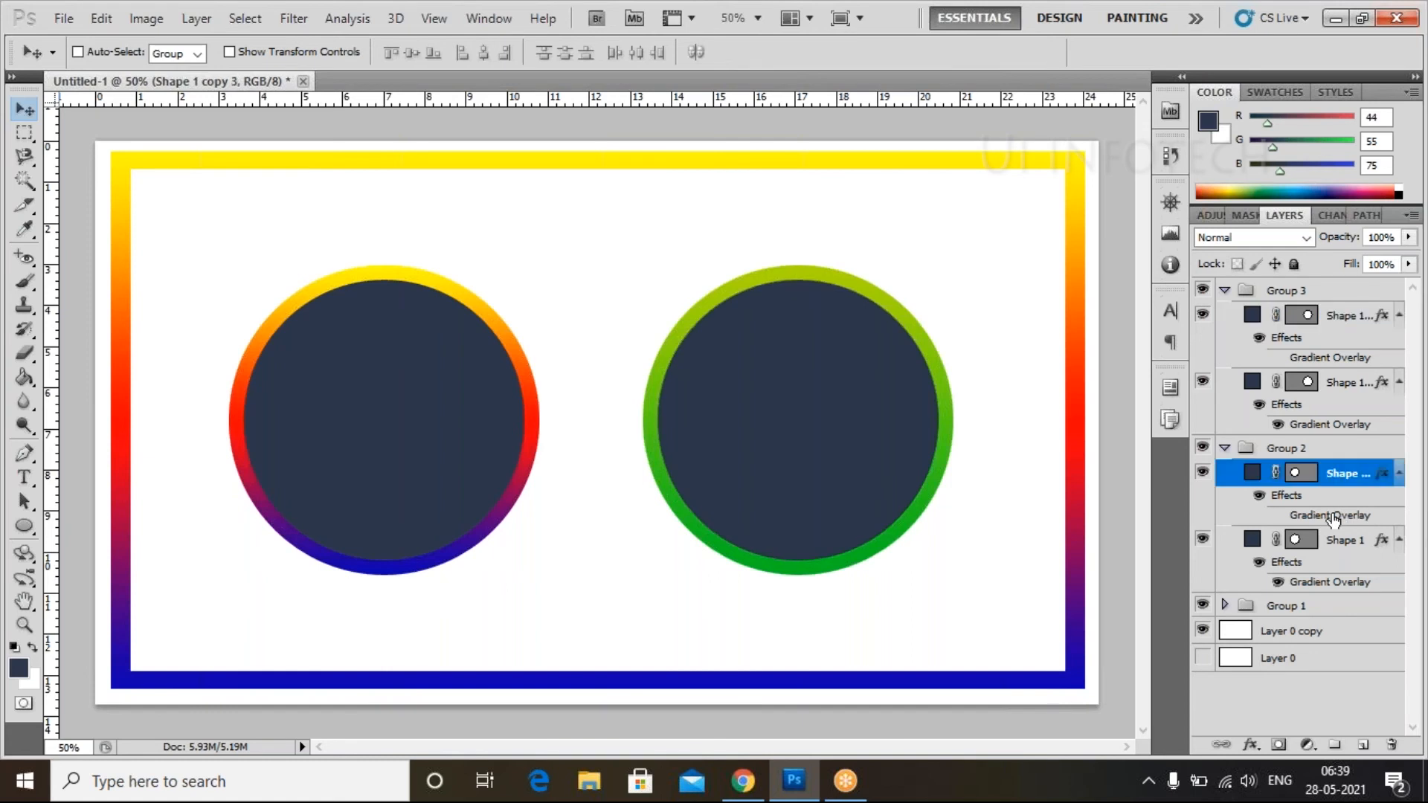
double_click(1254, 475)
left_click(497, 255)
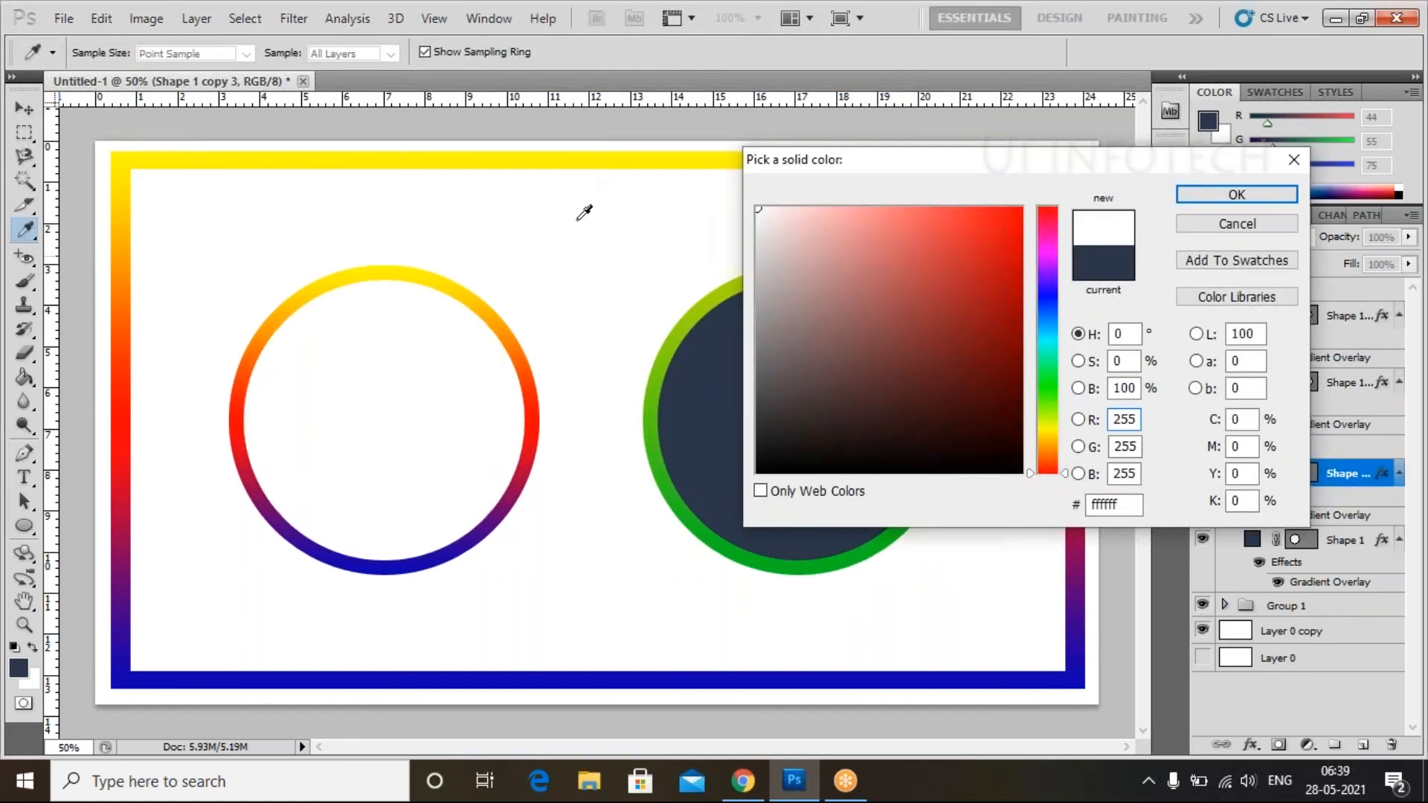
left_click(1234, 196)
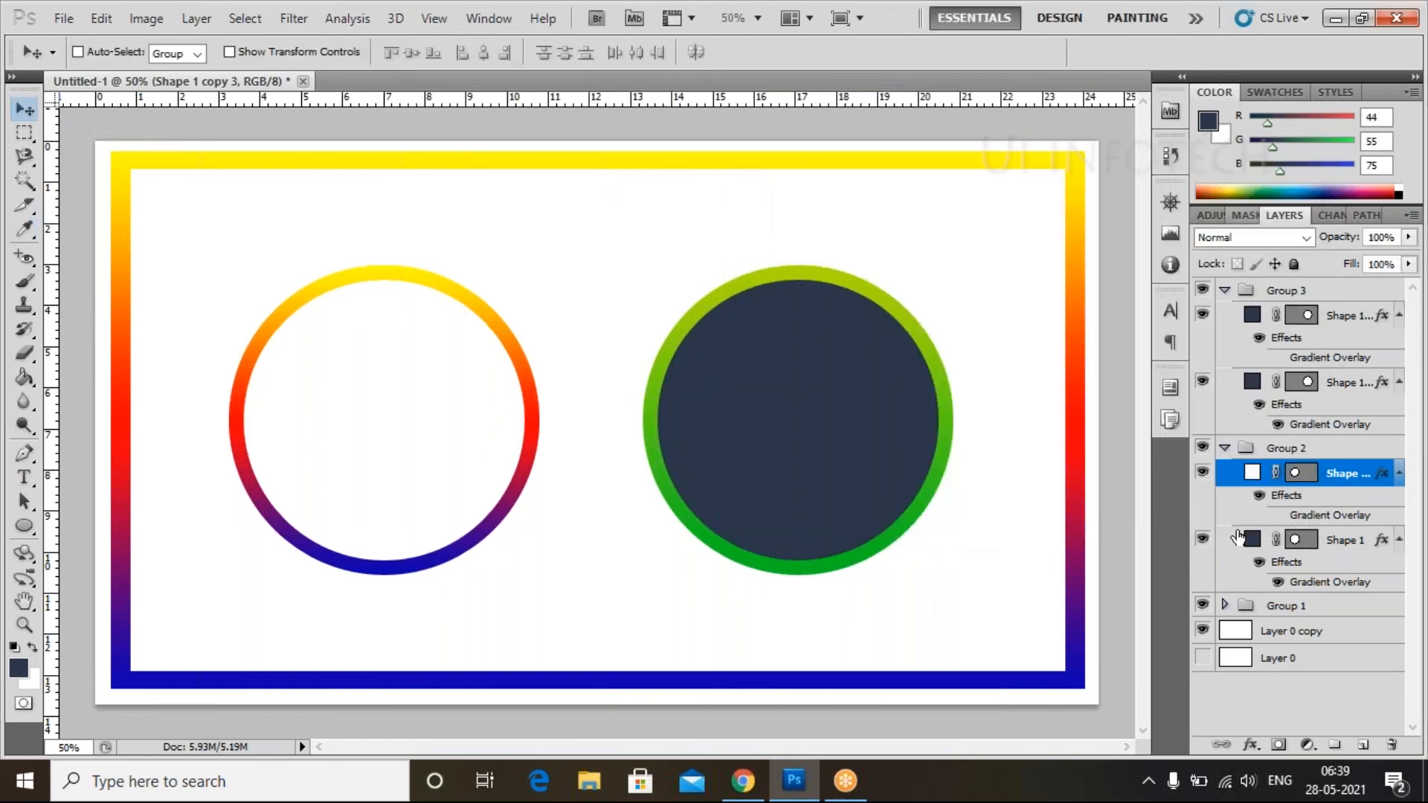
double_click(1252, 315)
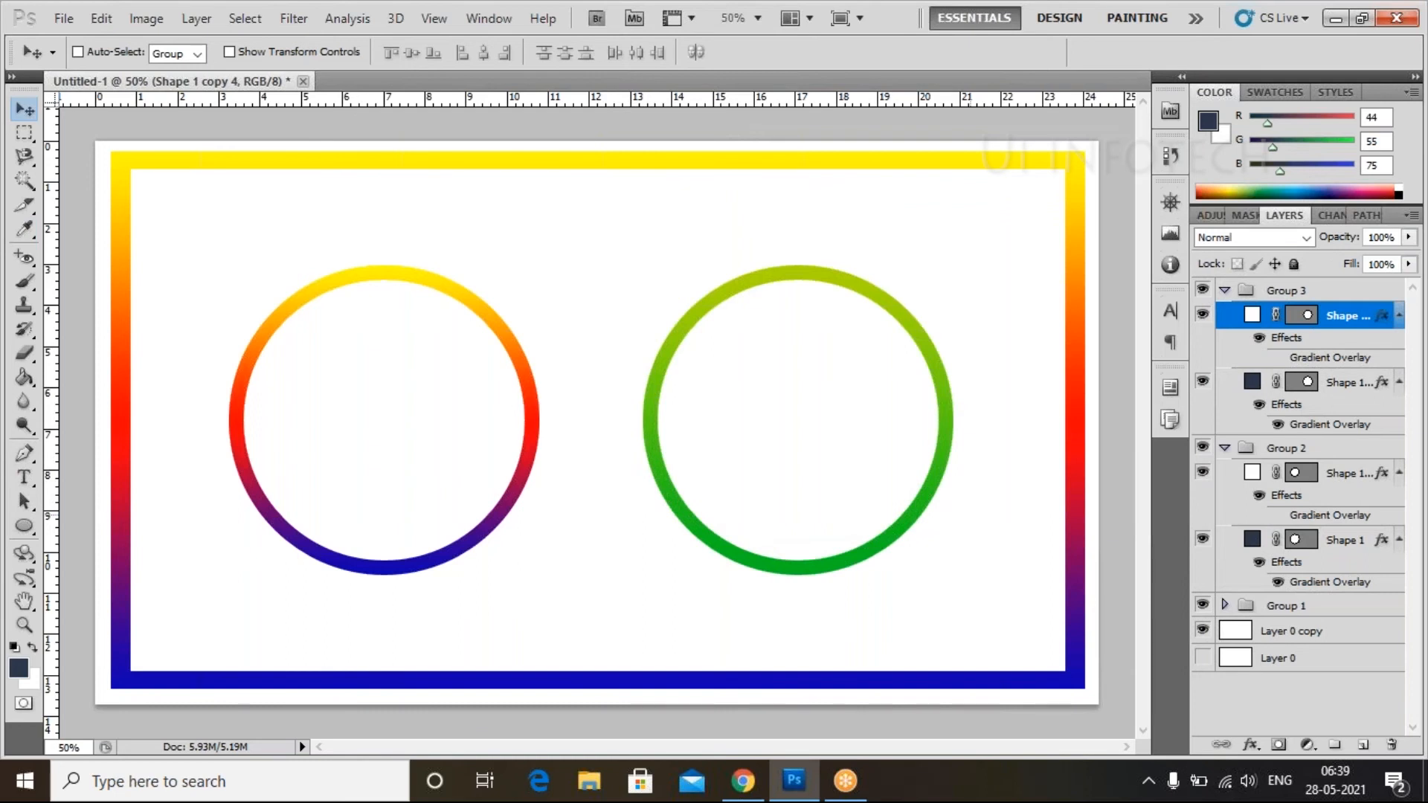
Step: Change the right ring's Gradient Overlay end color stop at location 100% to yellow eaff05 and apply it
left_click(1298, 431)
double_click(1299, 432)
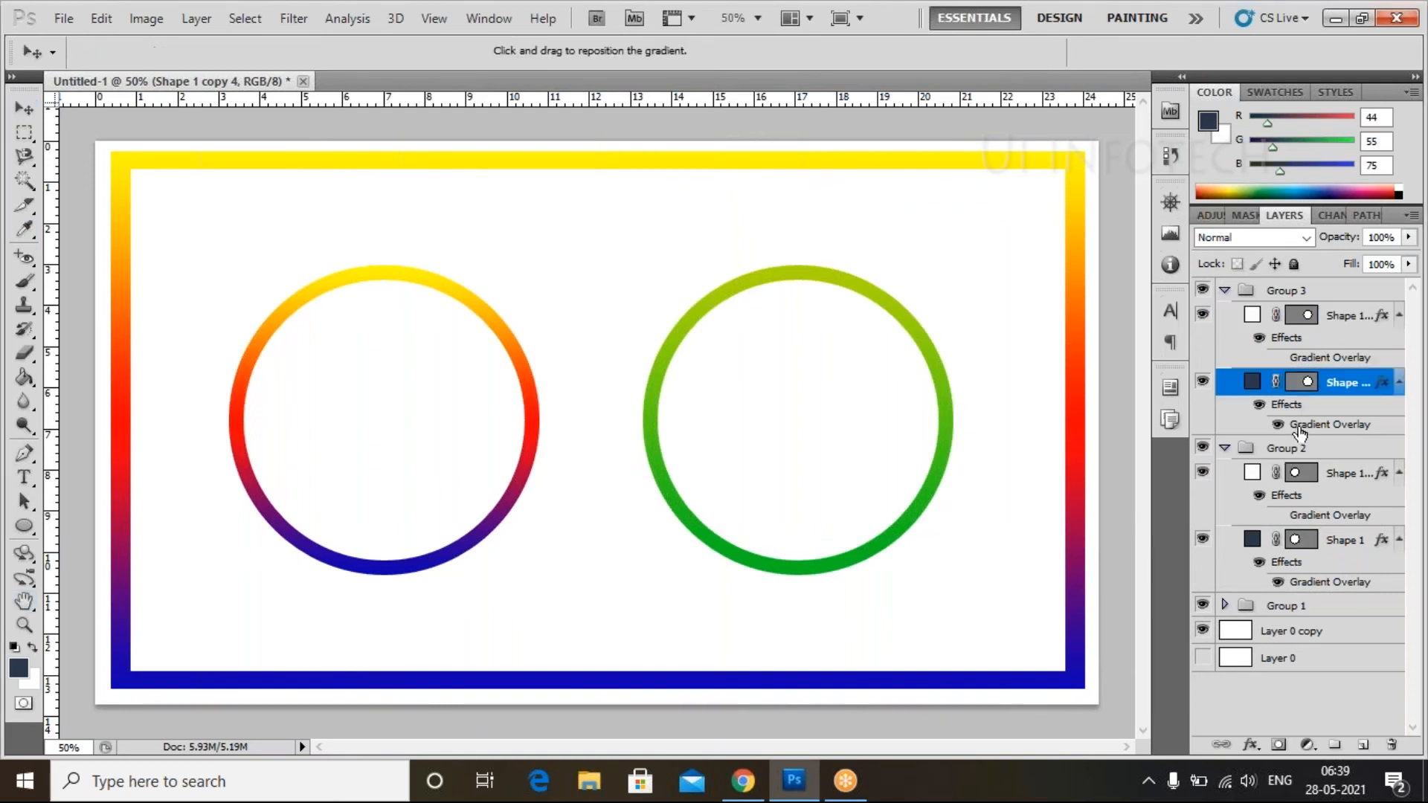
left_click(1148, 315)
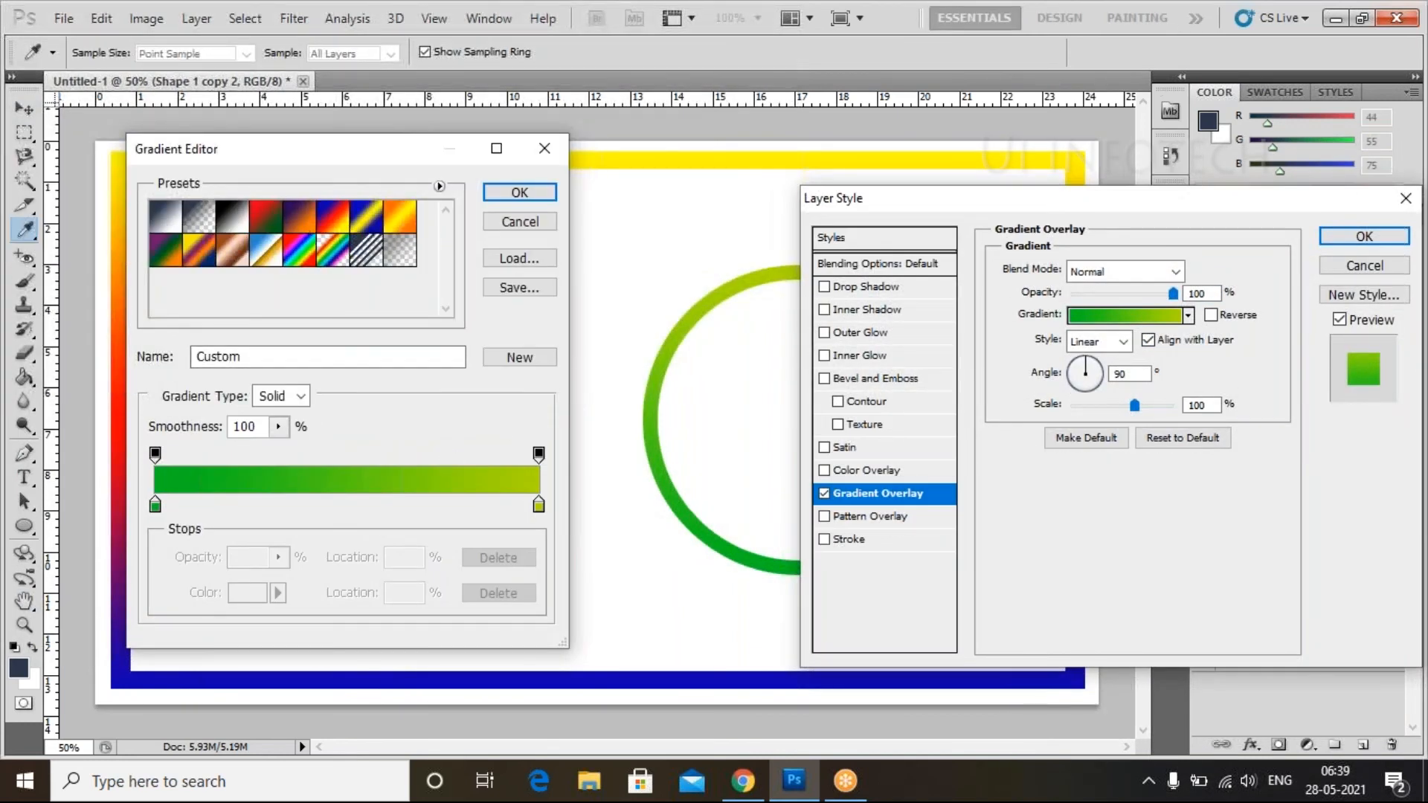
left_click(538, 505)
double_click(538, 505)
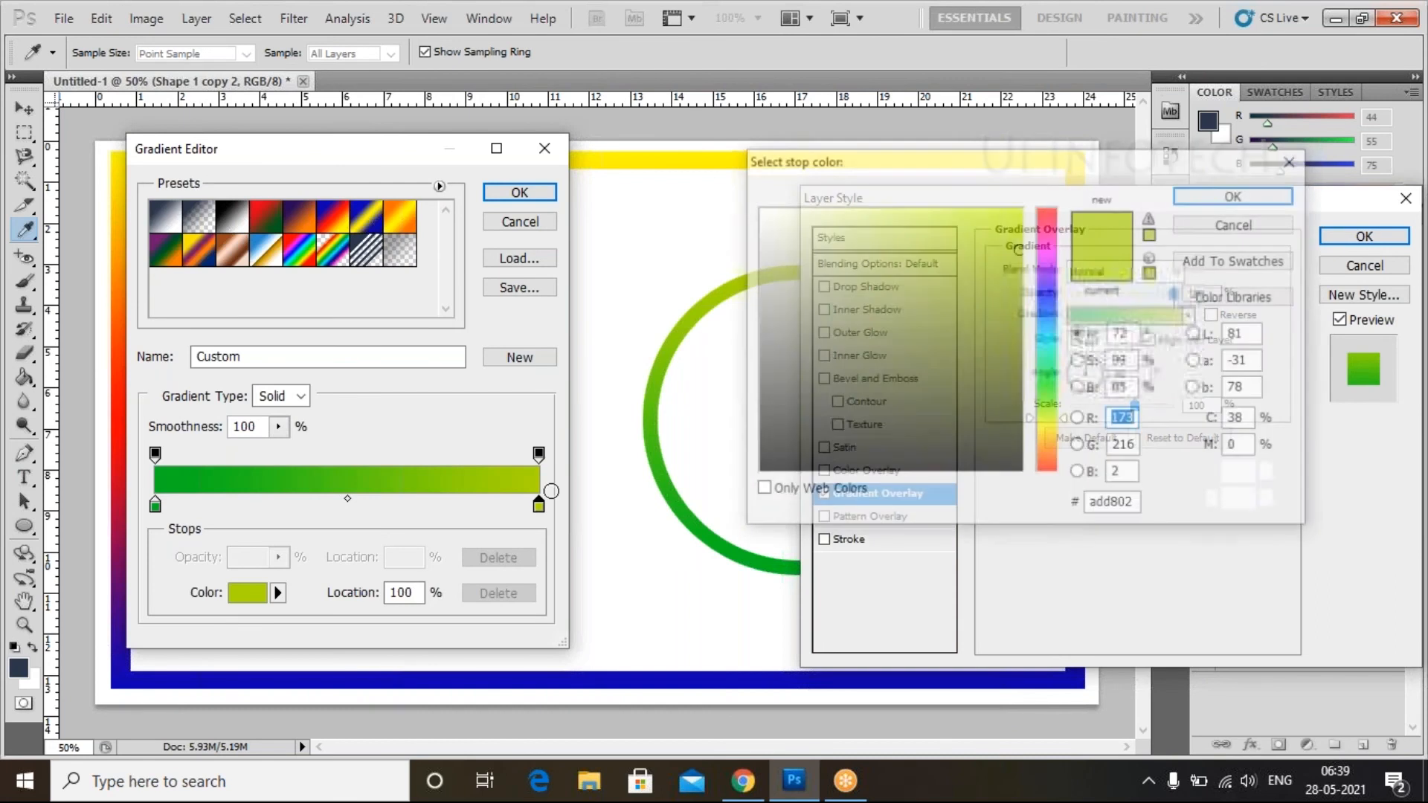
left_click_drag(974, 226, 1017, 208)
left_click_drag(1035, 414, 1036, 426)
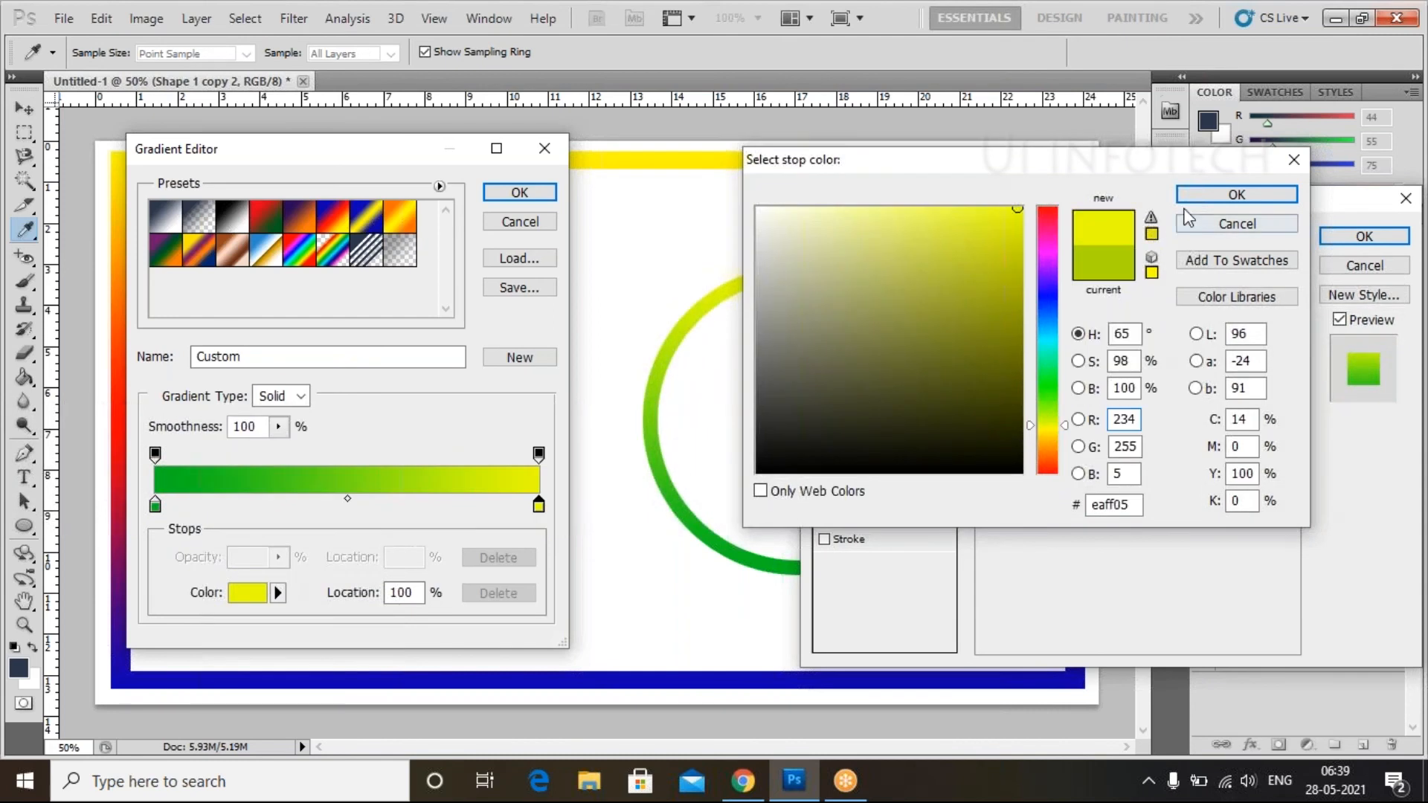
left_click(1235, 195)
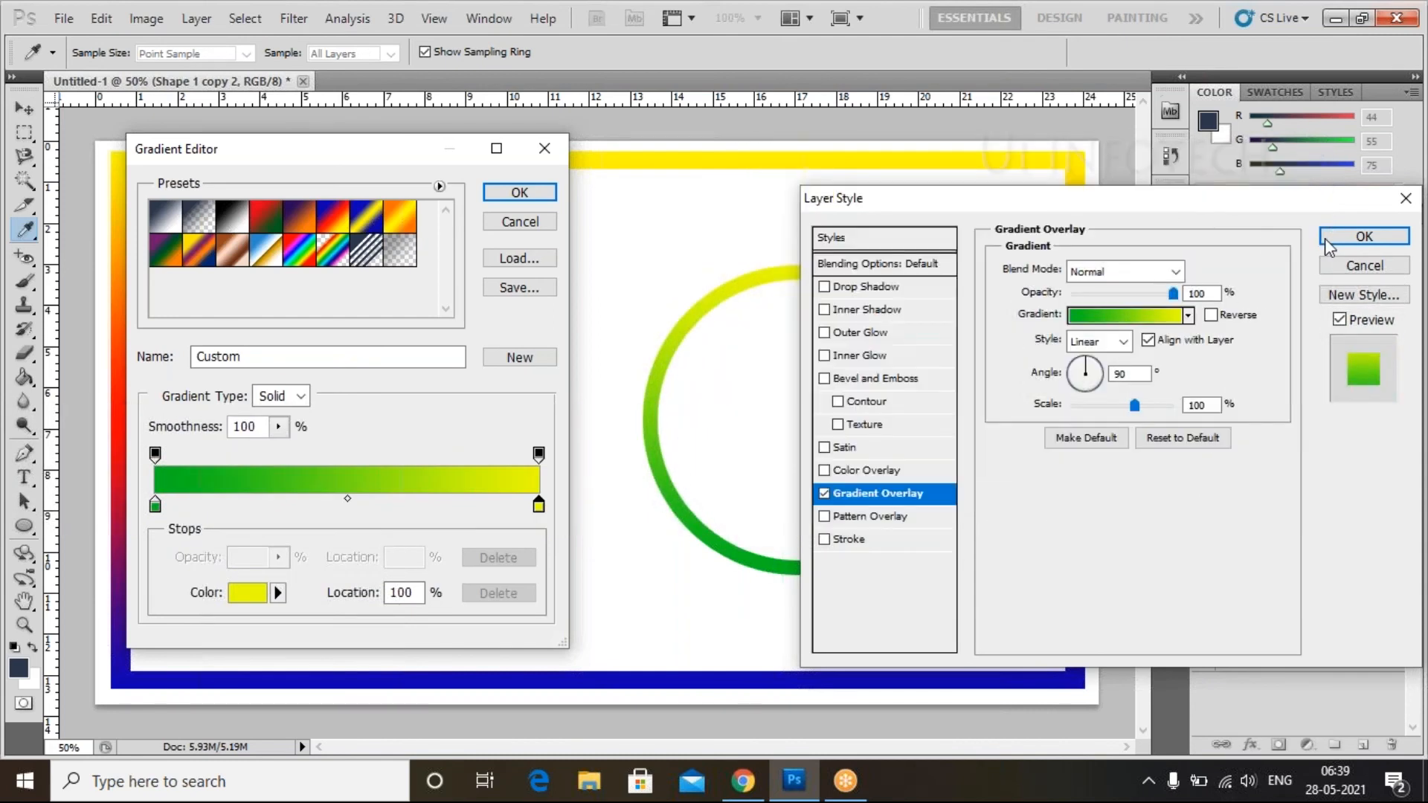
left_click(493, 191)
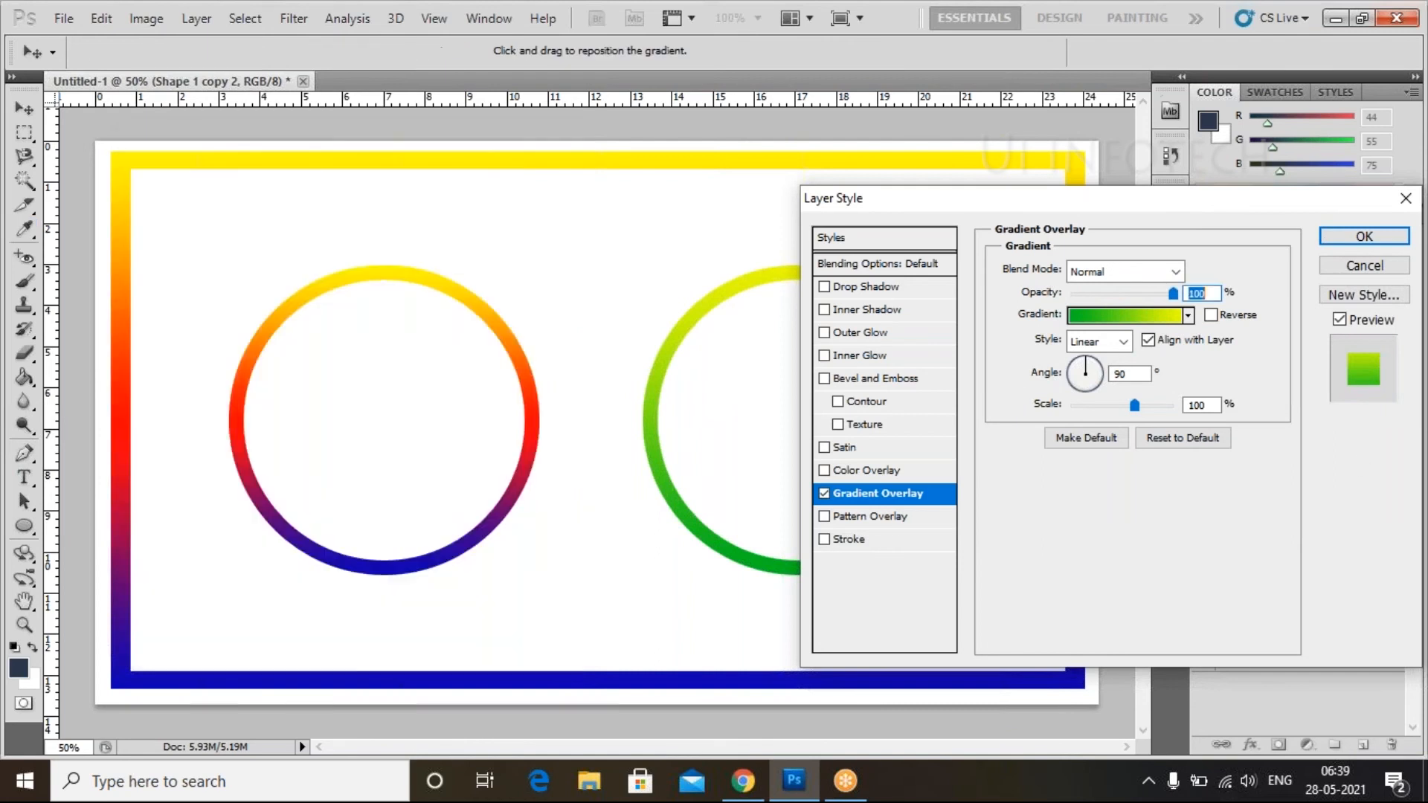
left_click(1383, 234)
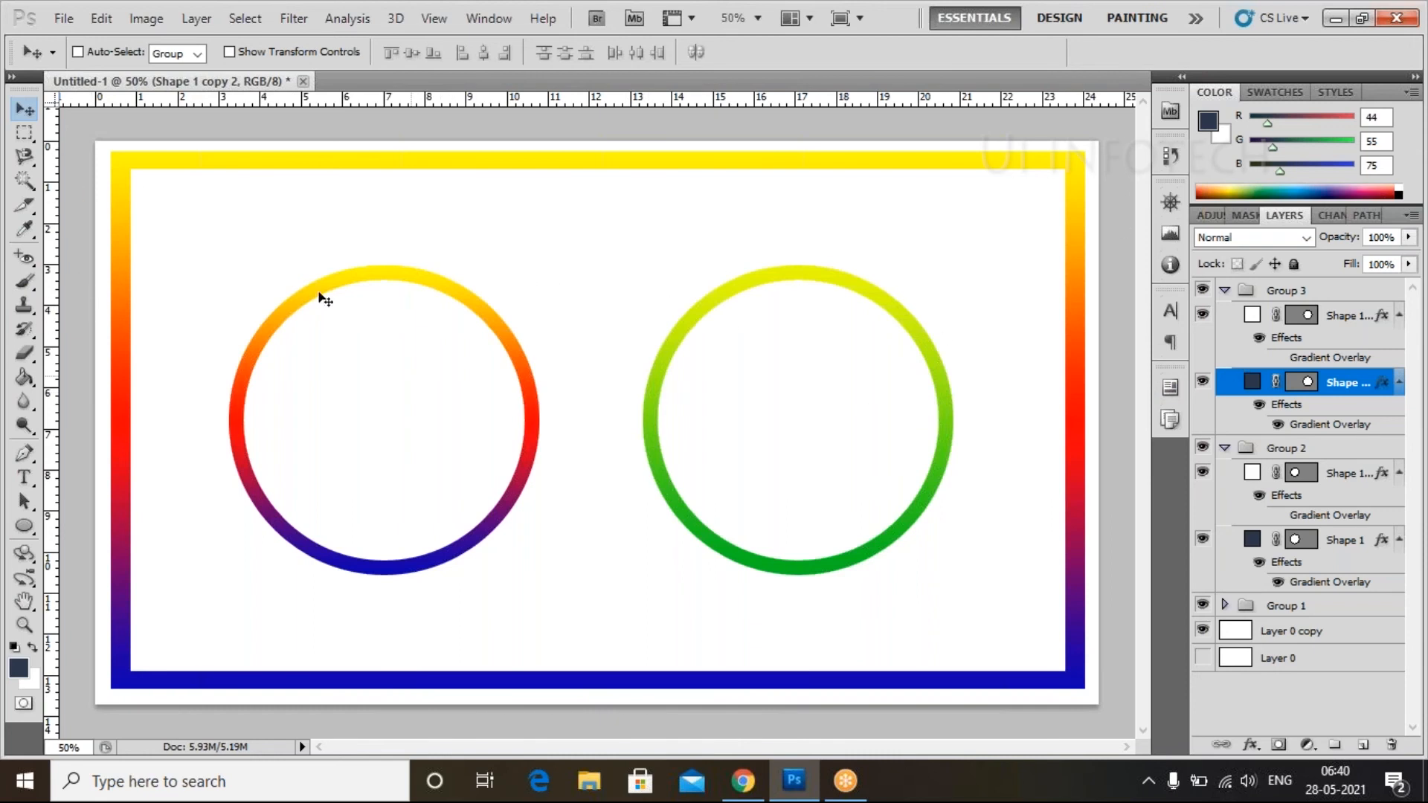
Step: Duplicate the left ring's gradient circle, offset the copy up and to the right, and scale it about its center to 22.22%
left_click(1342, 542)
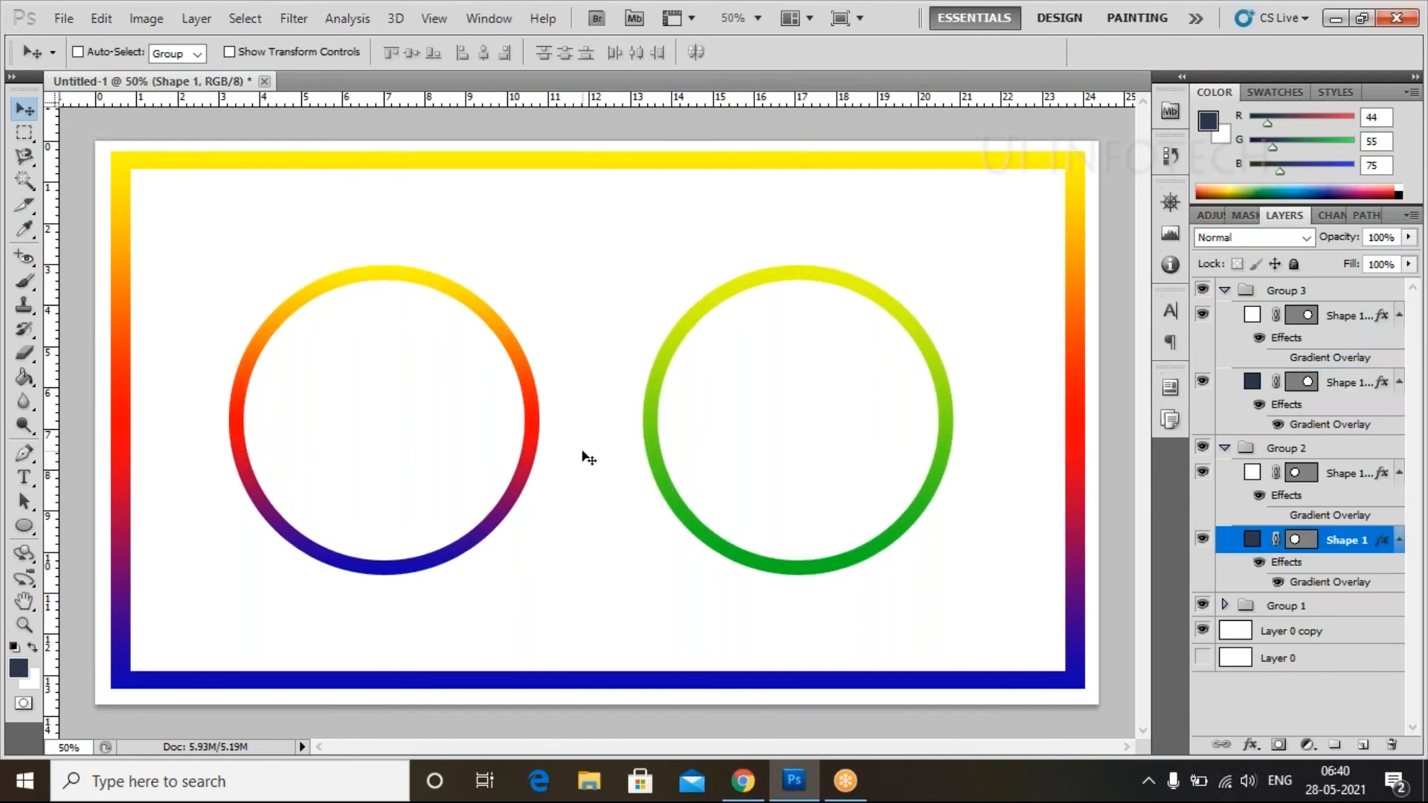
left_click_drag(505, 469, 661, 401)
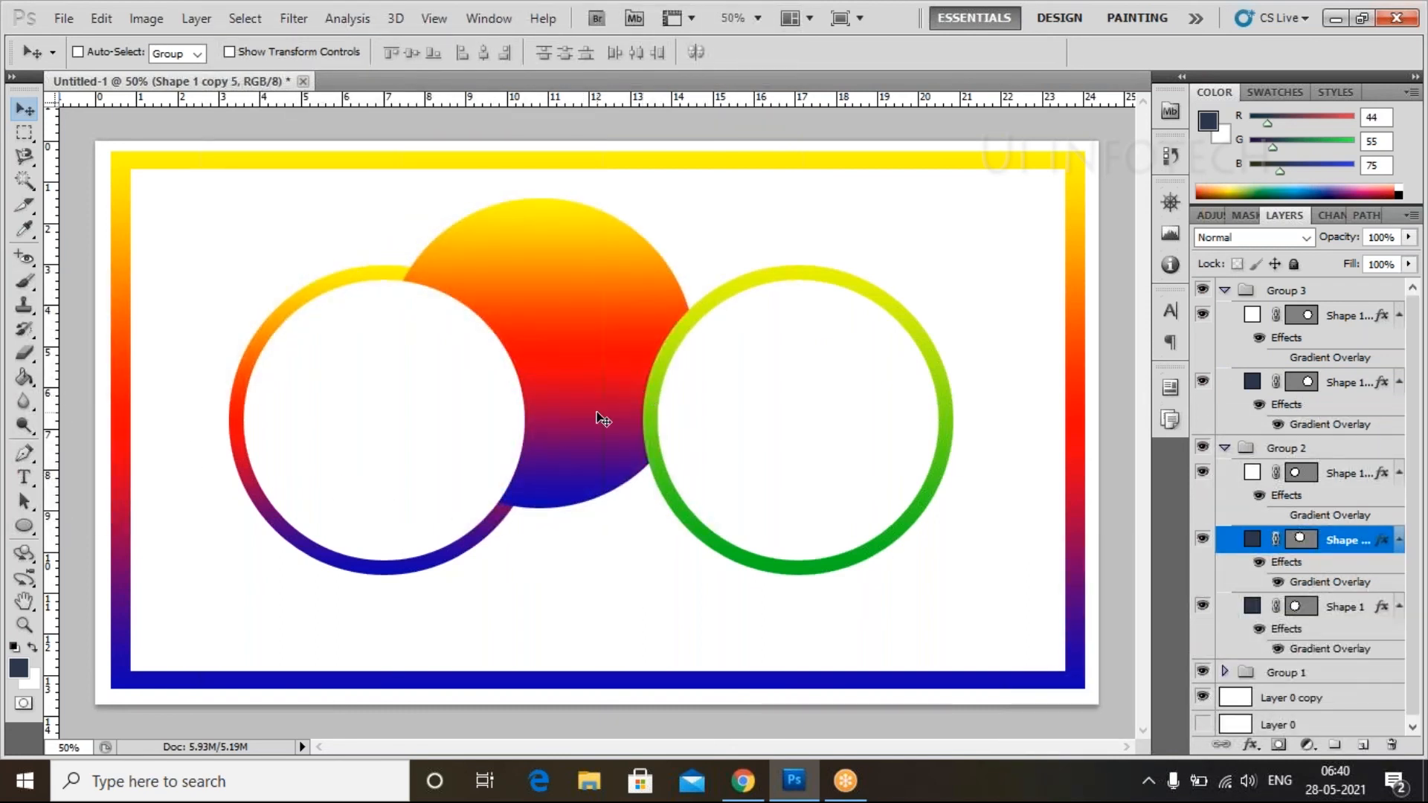
key("ctrl+t")
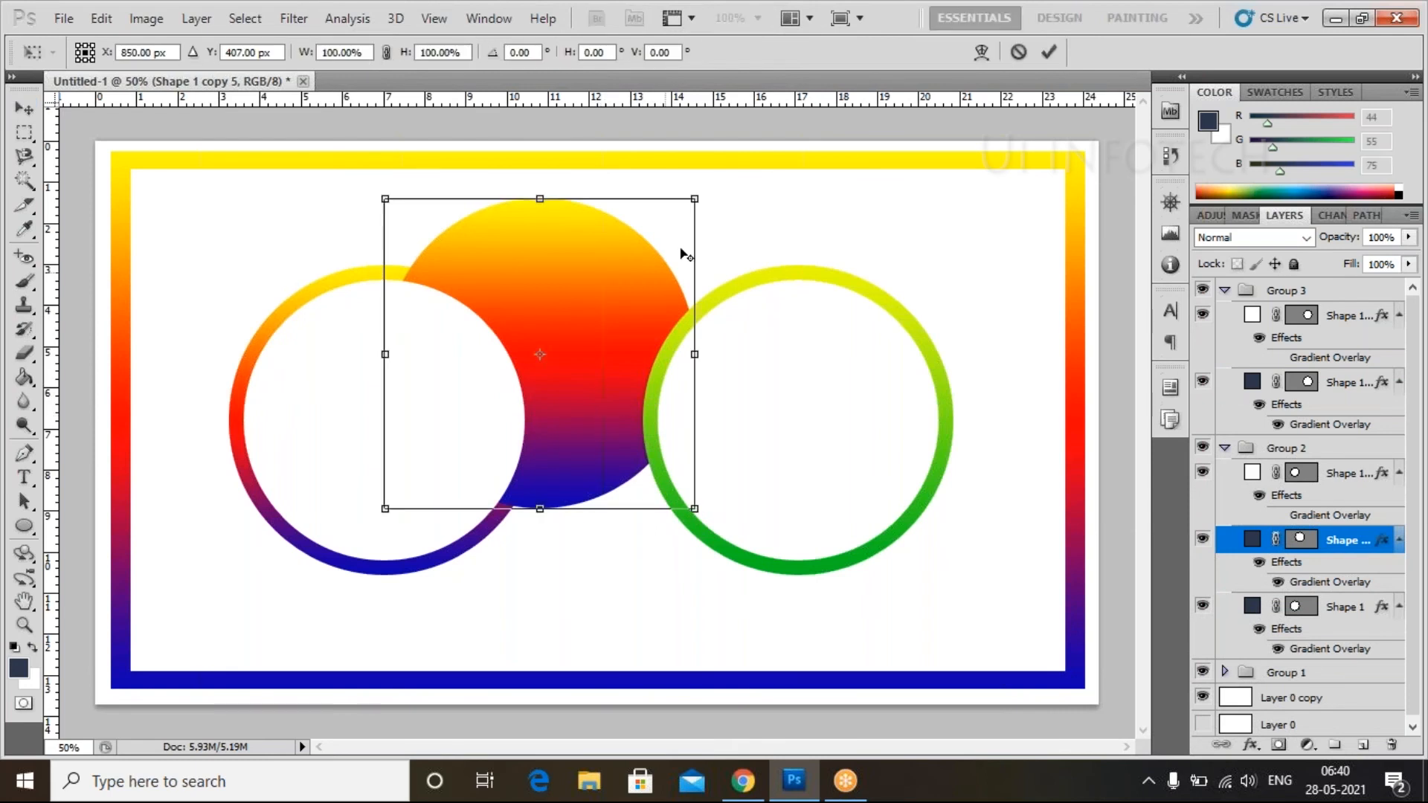
left_click_drag(696, 195, 565, 308)
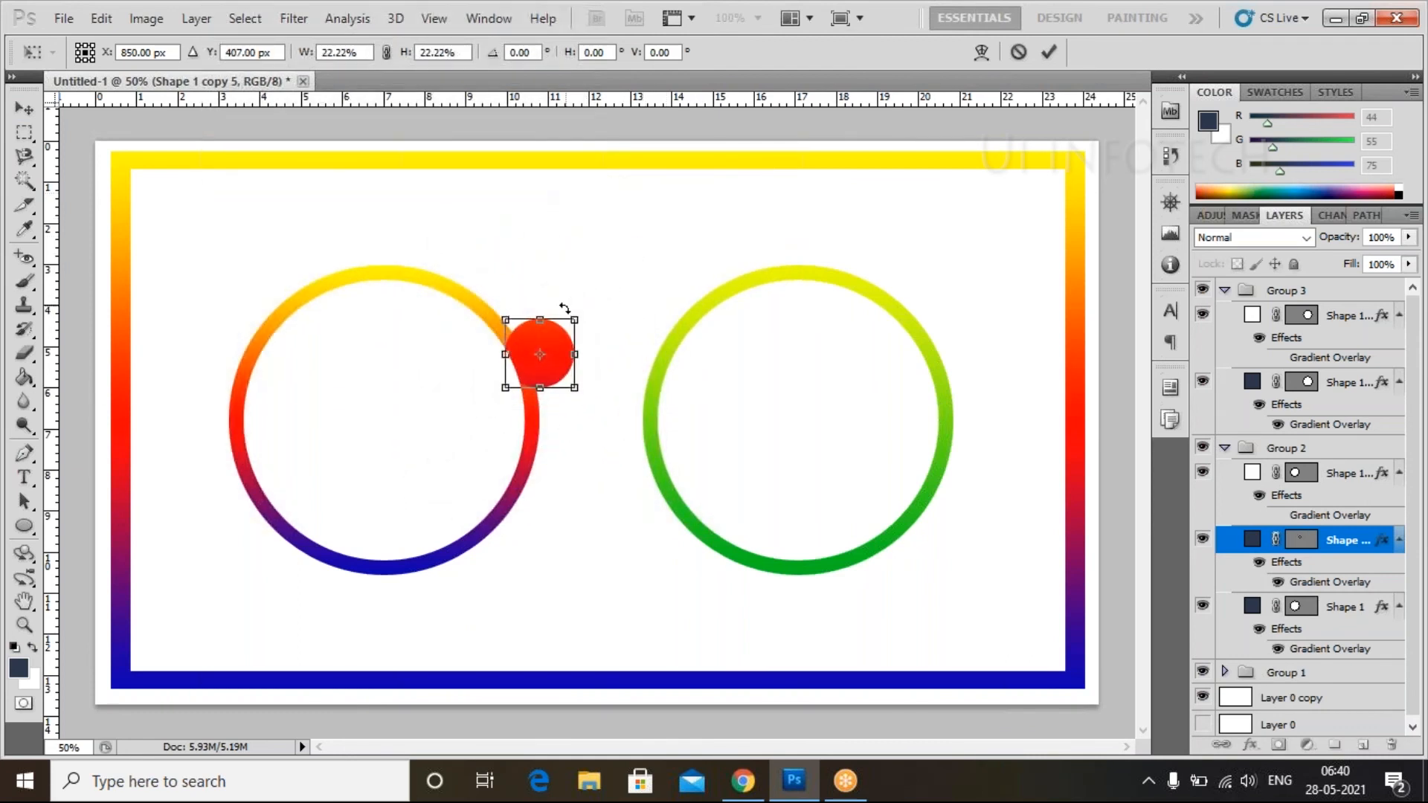
key("Return")
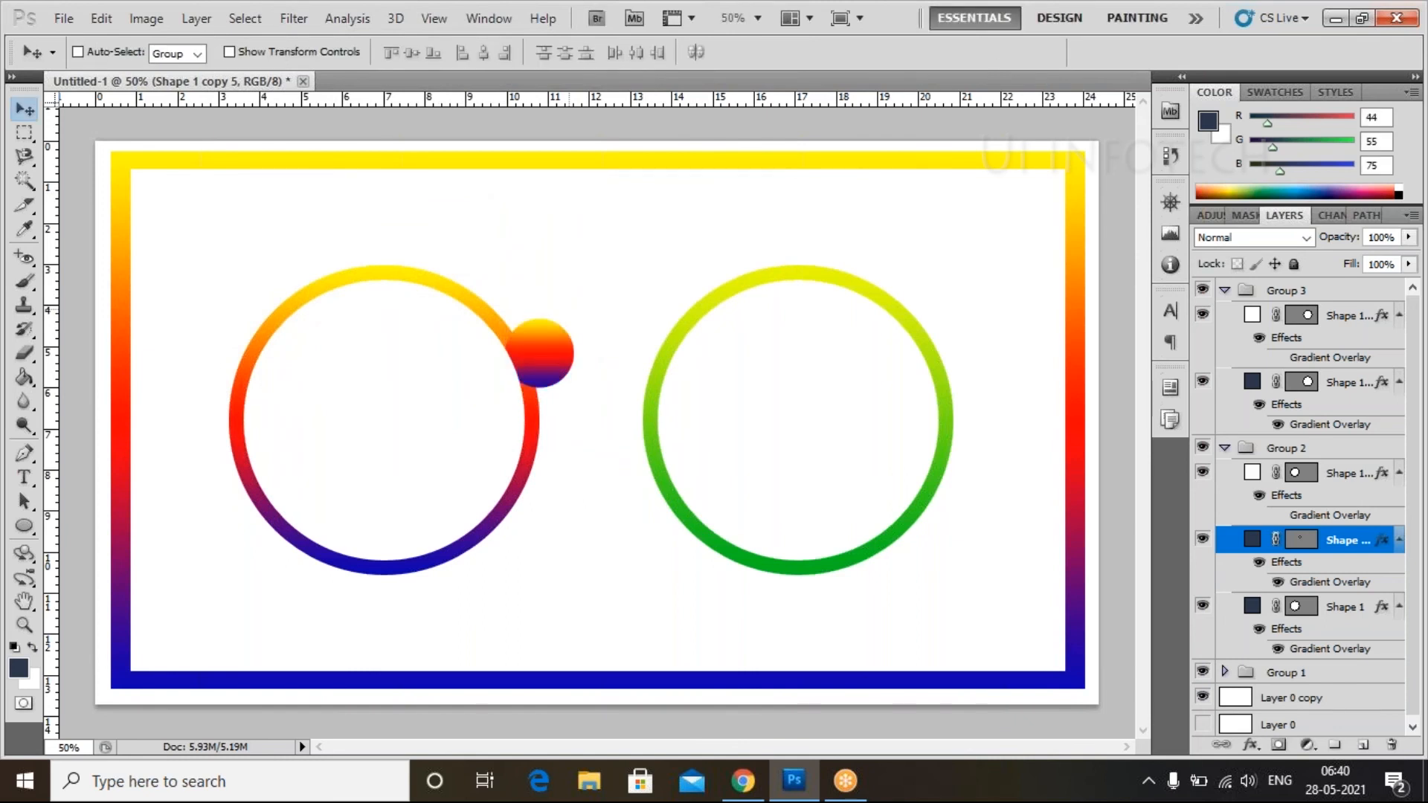
Step: Center the small gradient circle on the top of the left ring, with its layer above the white inner circle's layer
left_click_drag(572, 372, 418, 277)
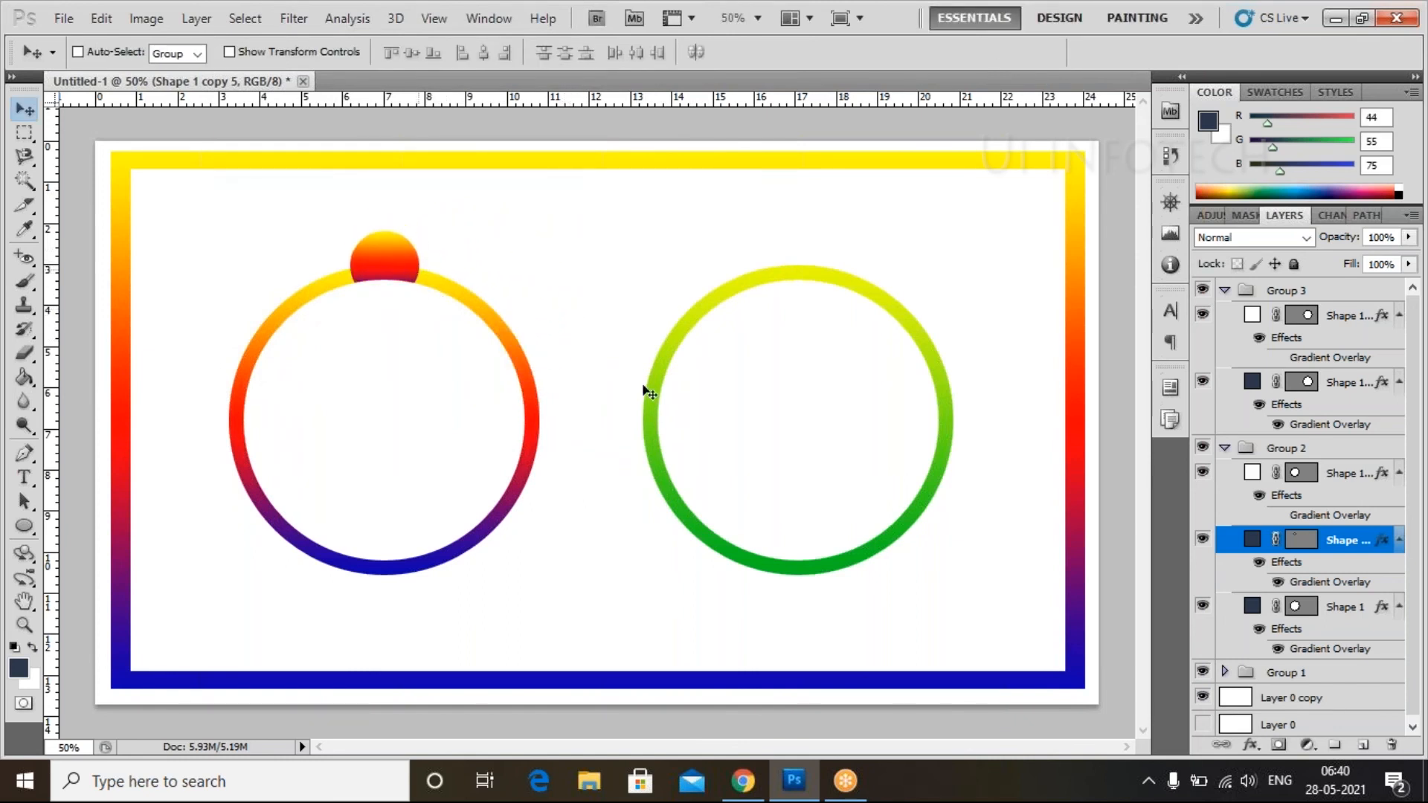
left_click_drag(1321, 545, 1308, 475)
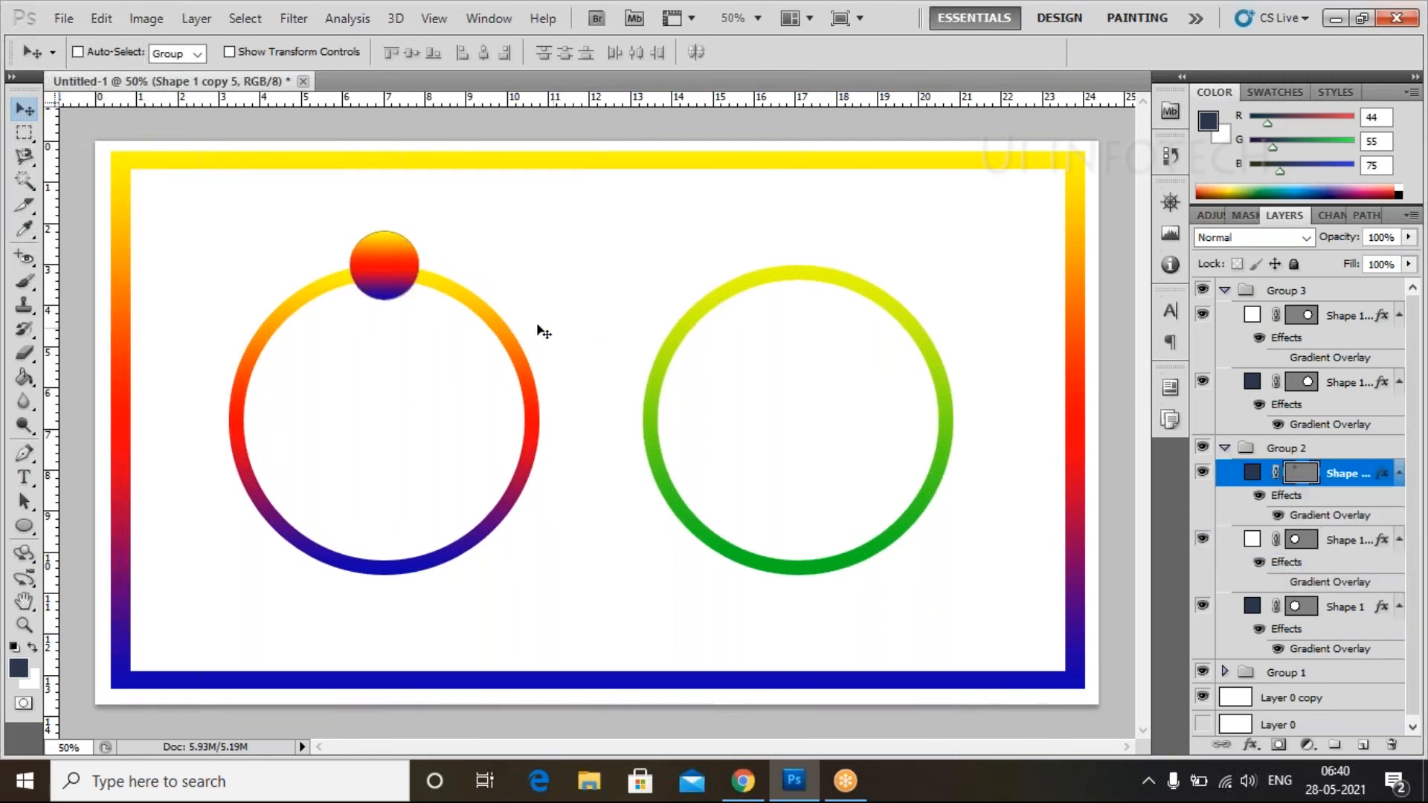
mouse_move(421, 272)
left_mouse_down()
mouse_move(396, 284)
mouse_move(409, 290)
left_mouse_up()
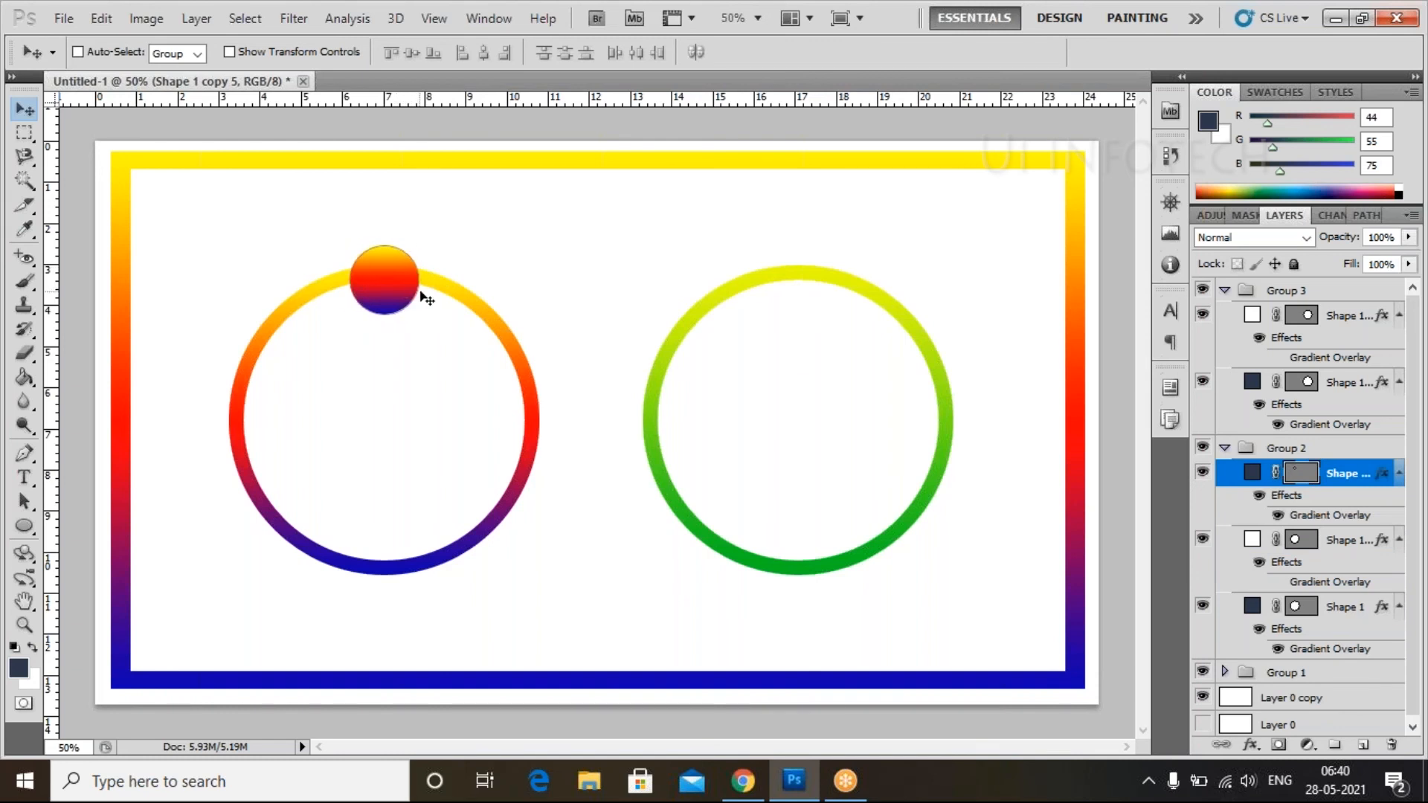
key("Left")
key("Down")
key("Down")
key("Down")
Step: Place copies of the small gradient circle on the left, right and bottom of the left ring
key("alt")
left_click_drag(383, 274, 225, 429)
left_click(225, 429, "alt")
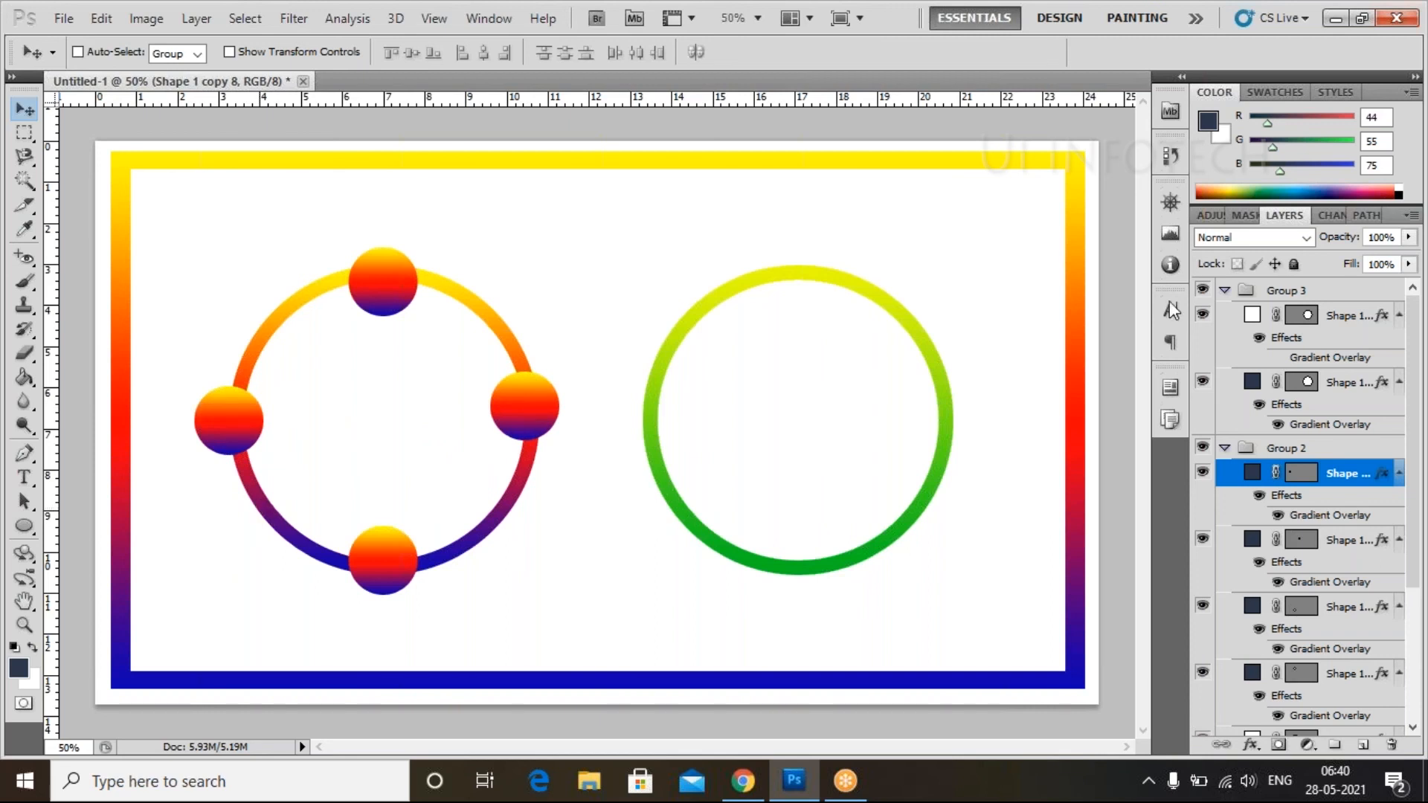
Step: Duplicate the right ring's green gradient circle up and to the right, with the copy's layer above the white inner circle in Group 3
left_click(1335, 316)
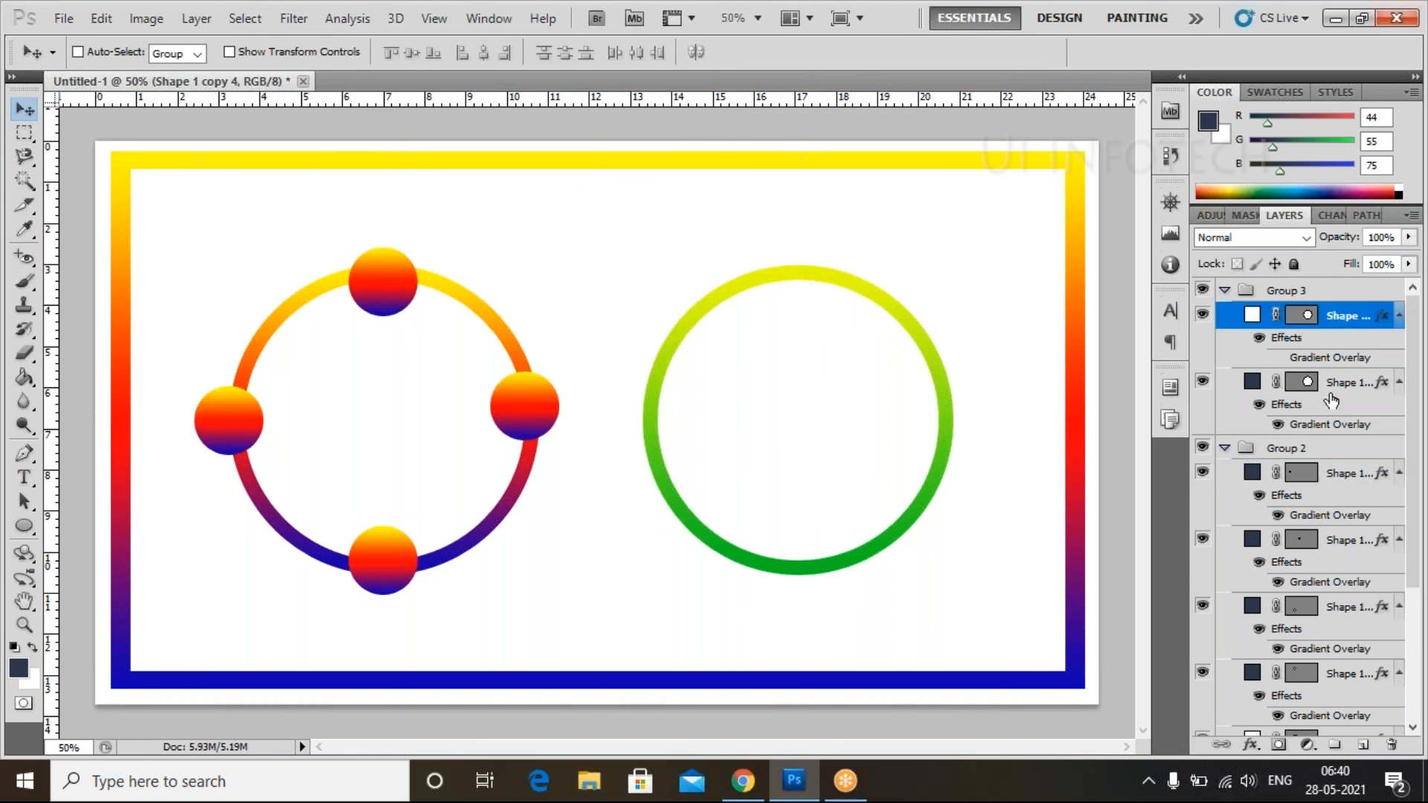
left_click(1335, 382)
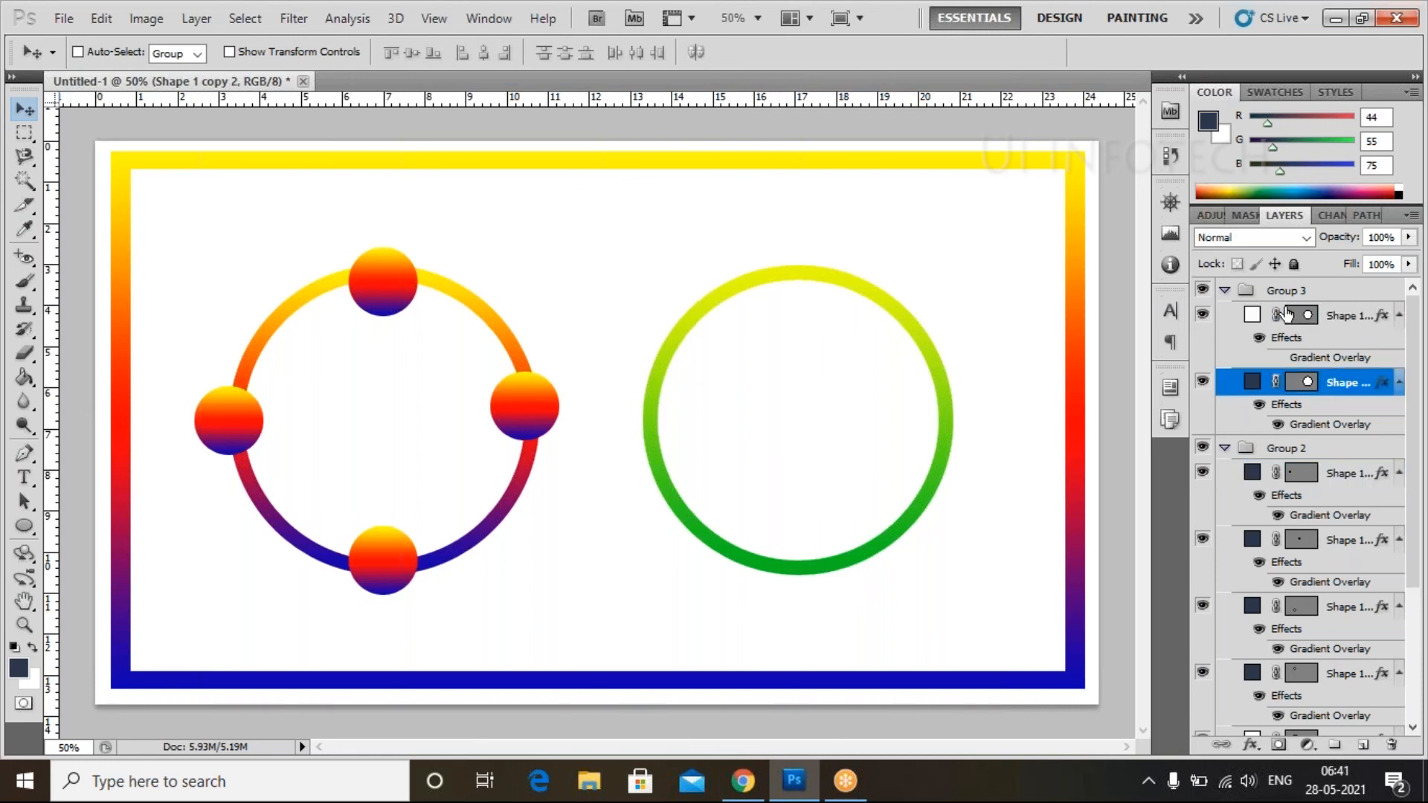
left_click_drag(952, 386, 1000, 323)
left_click_drag(1331, 390, 1326, 305)
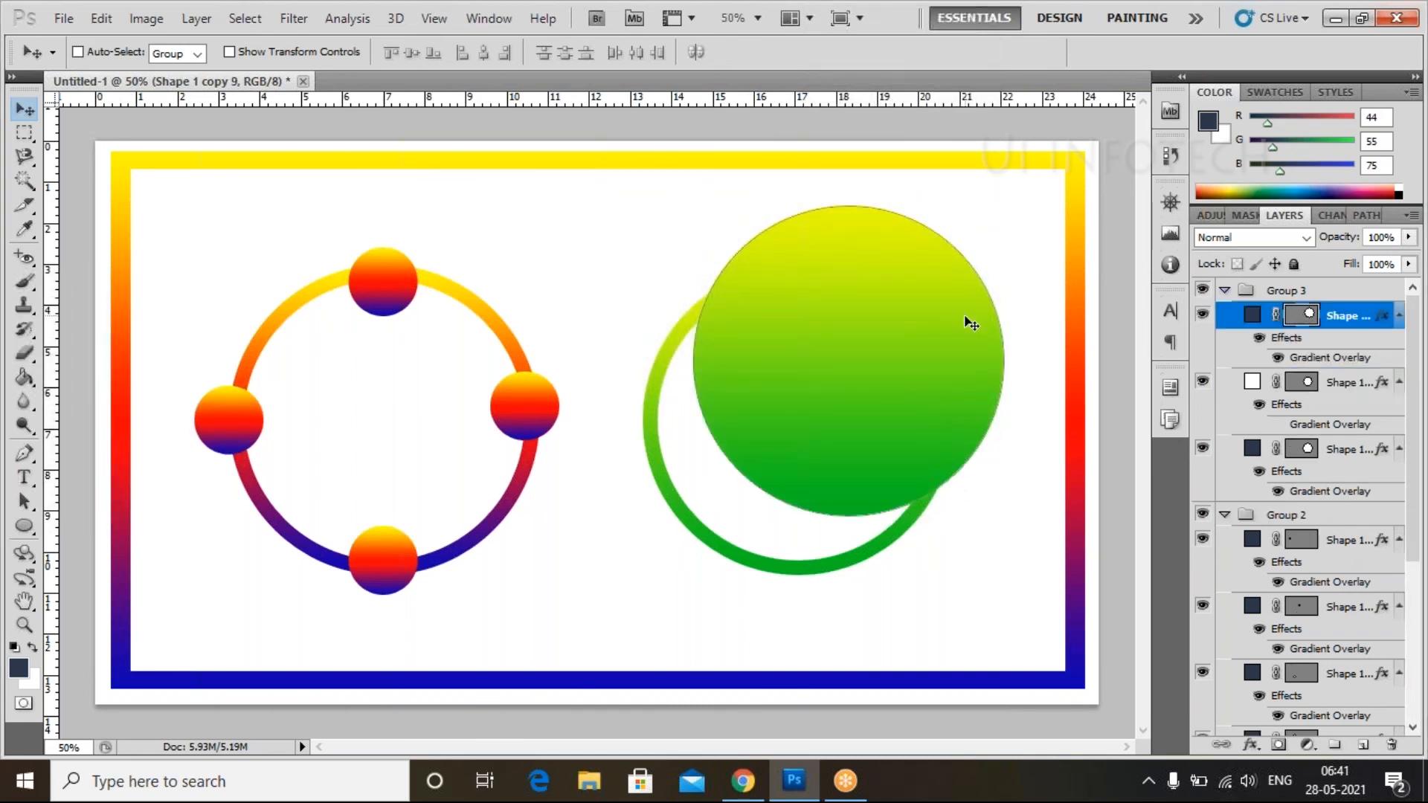
Step: Scale the duplicated green gradient circle about its center to 17.51% and apply the transformation
key("ctrl+t")
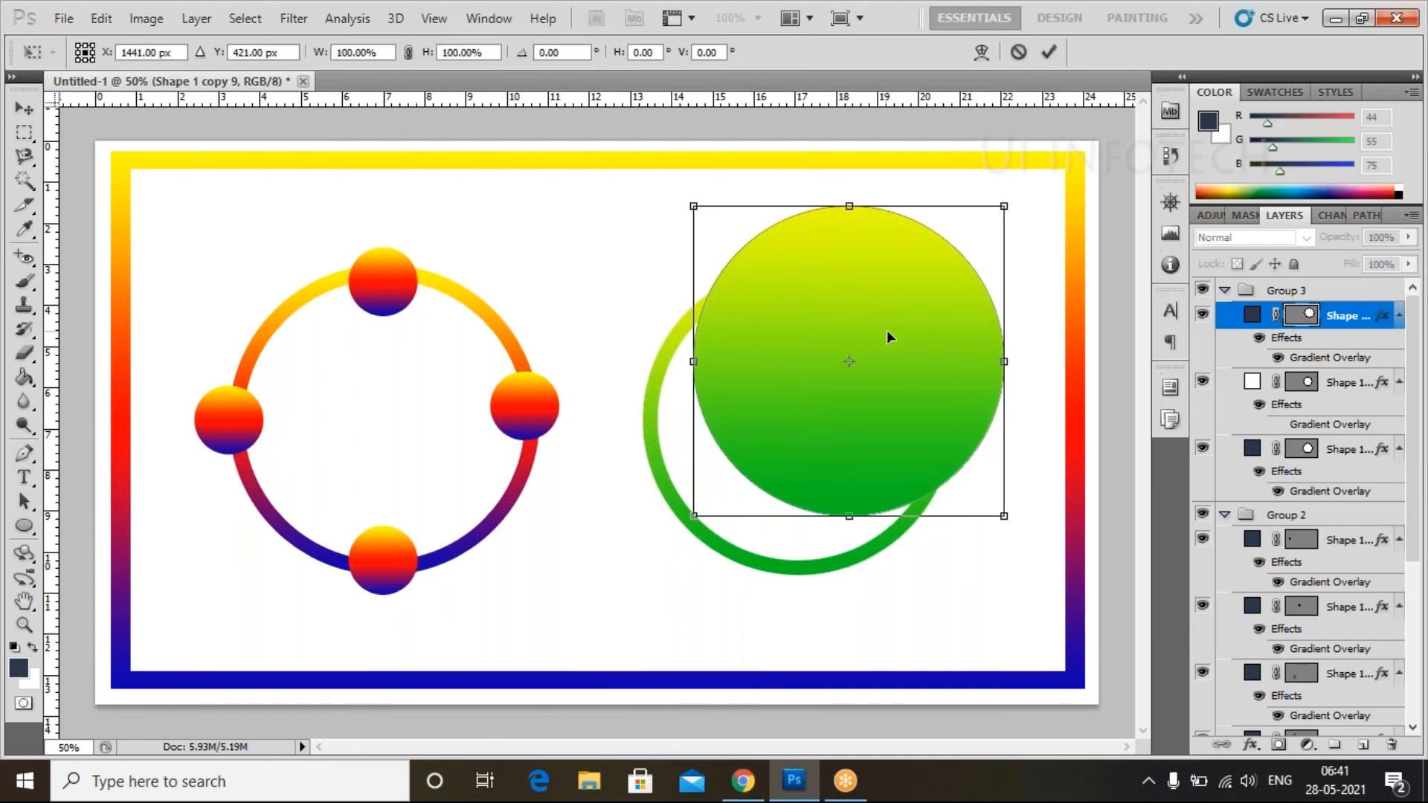
left_click_drag(1004, 515, 886, 375)
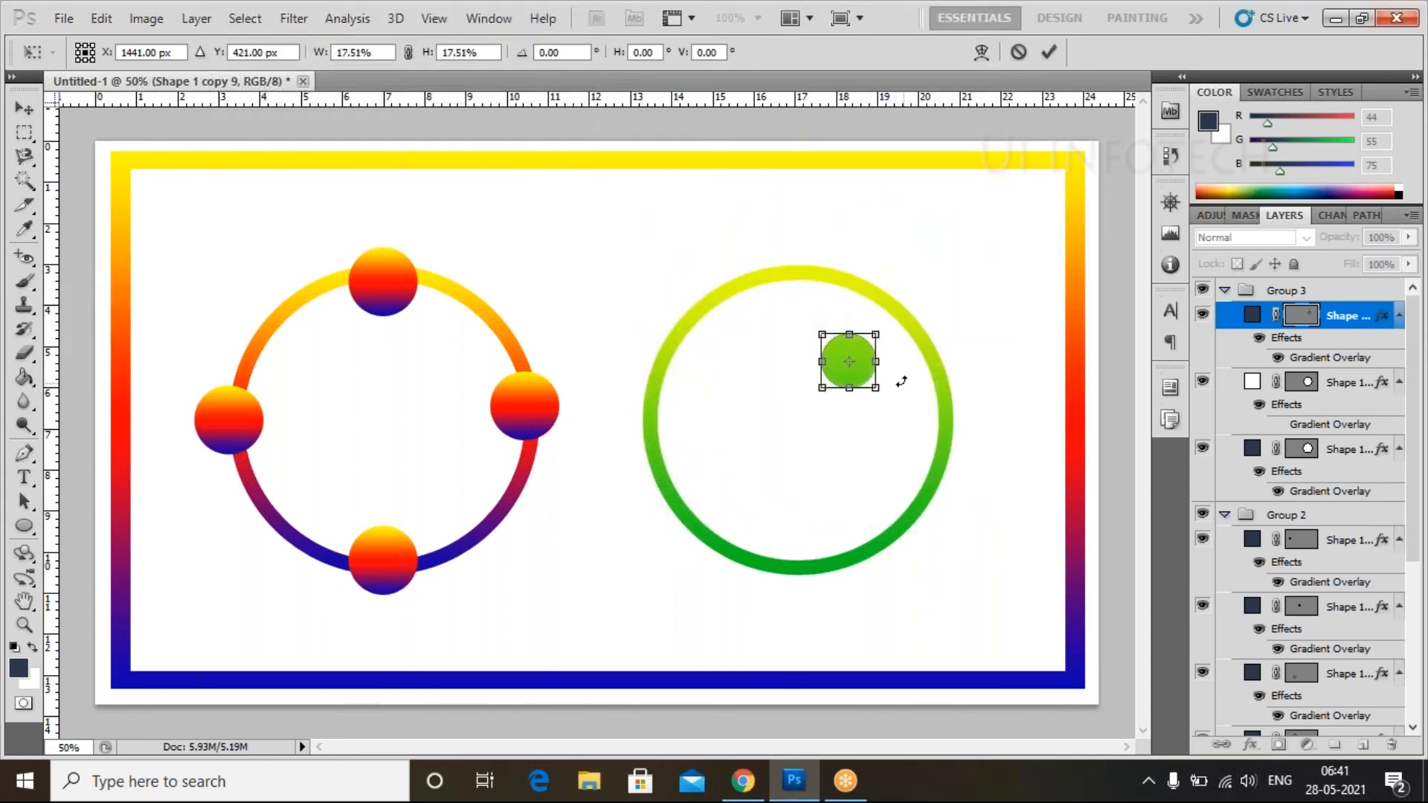
key("Return")
Step: Place the small green gradient circle on the top of the right ring and copies of it on the ring's left, right and bottom
left_click_drag(830, 372, 773, 289)
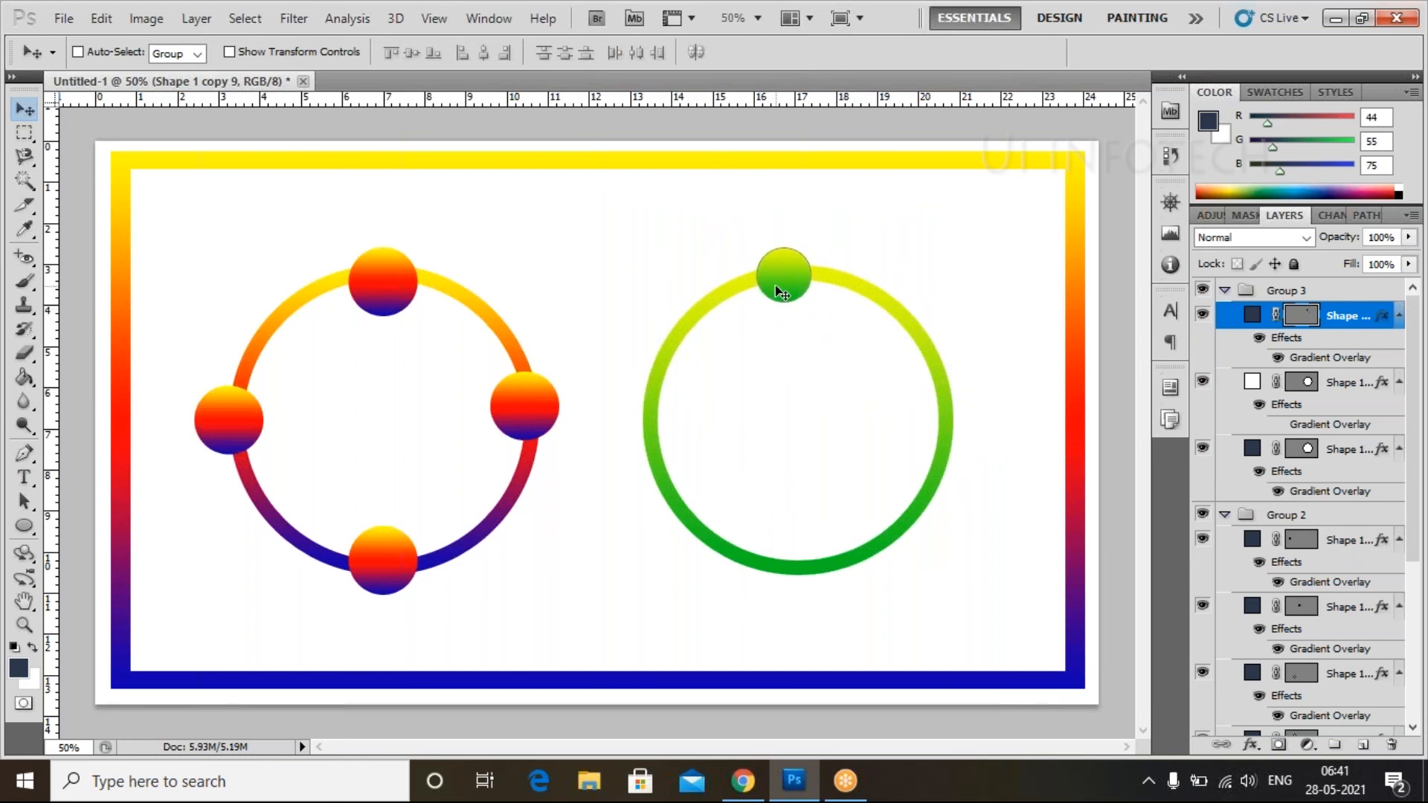
key("alt")
left_click_drag(790, 287, 814, 577)
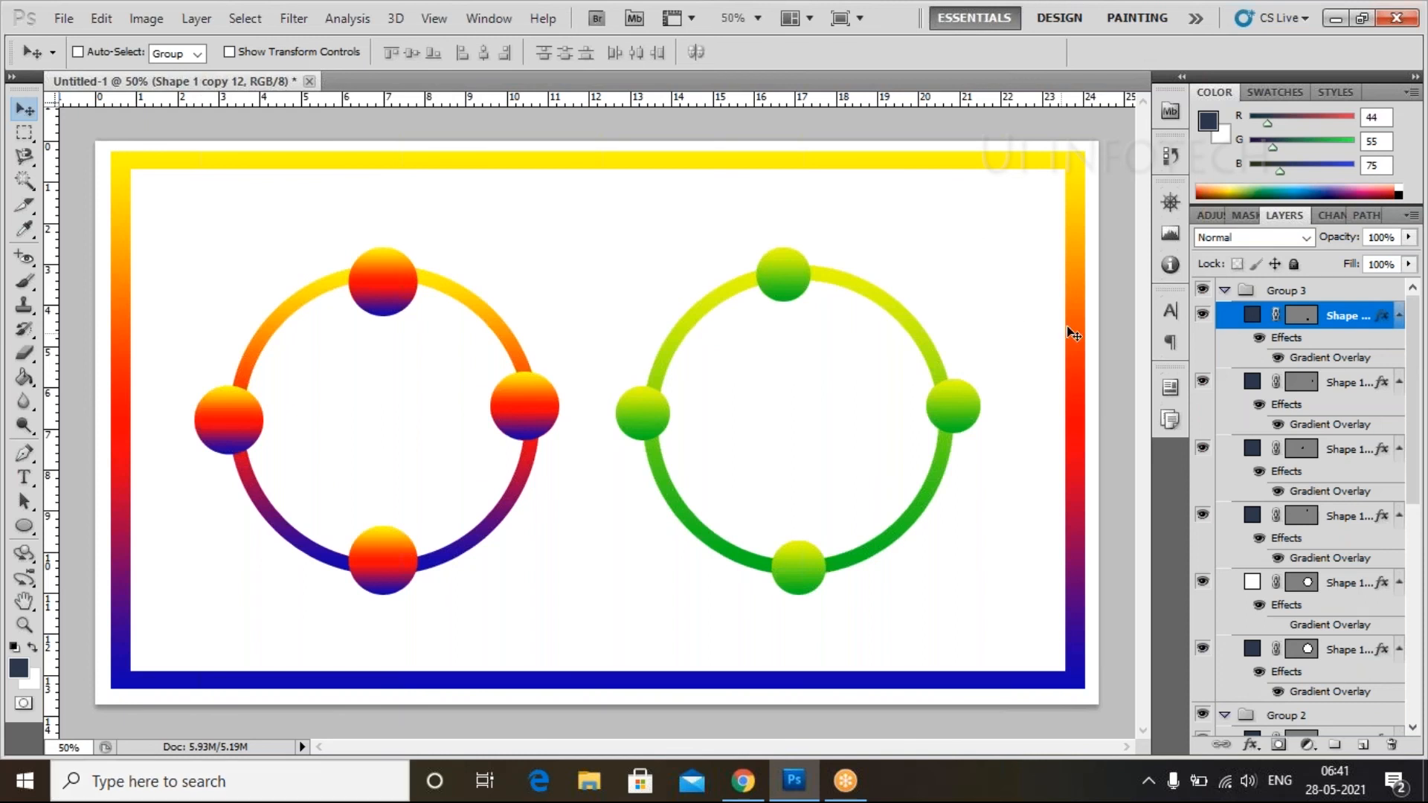
Step: Collapse the layer groups and isolate the right ring by hiding Group 2 while Group 3 stays shown
left_click(1225, 291)
left_click(1223, 291)
left_click(1221, 316)
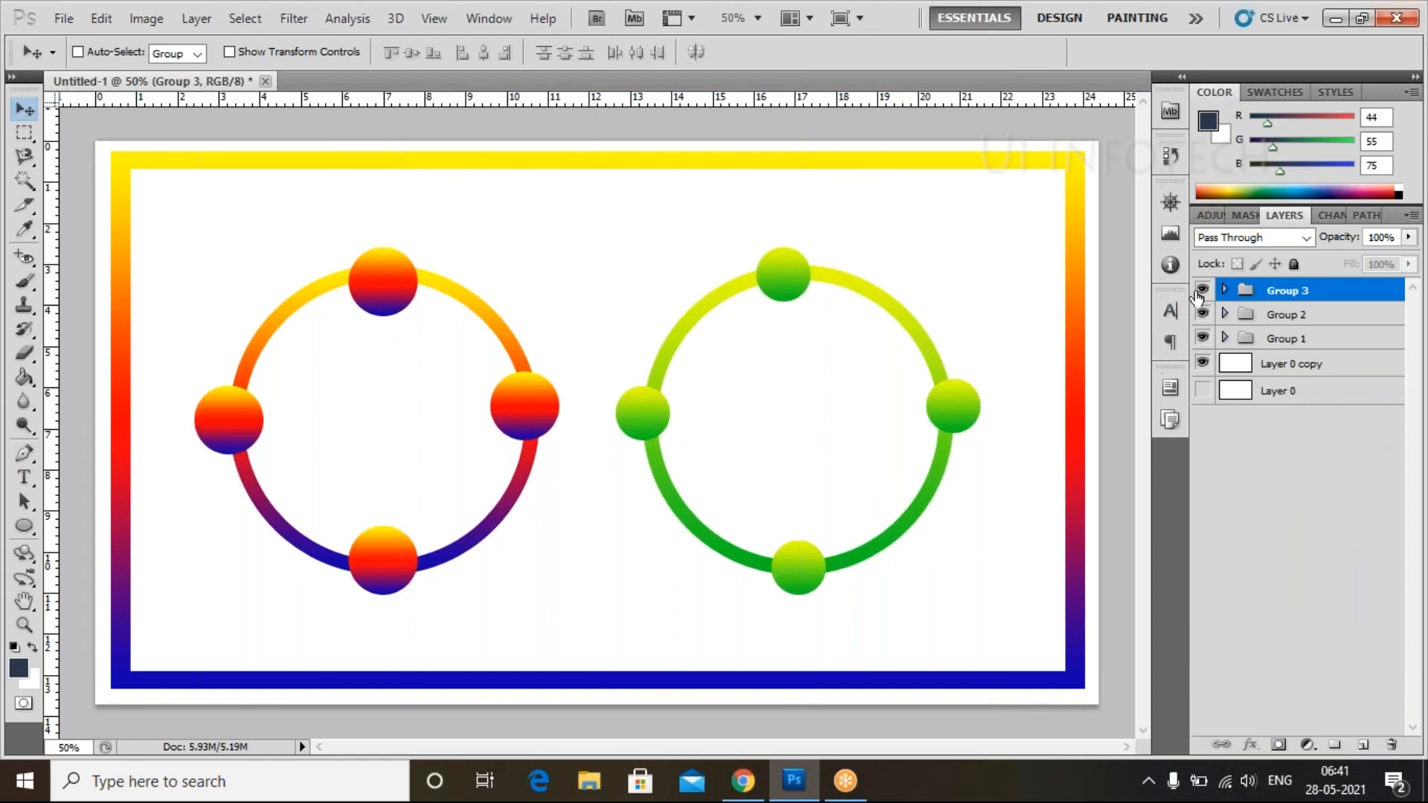
left_click(1201, 290)
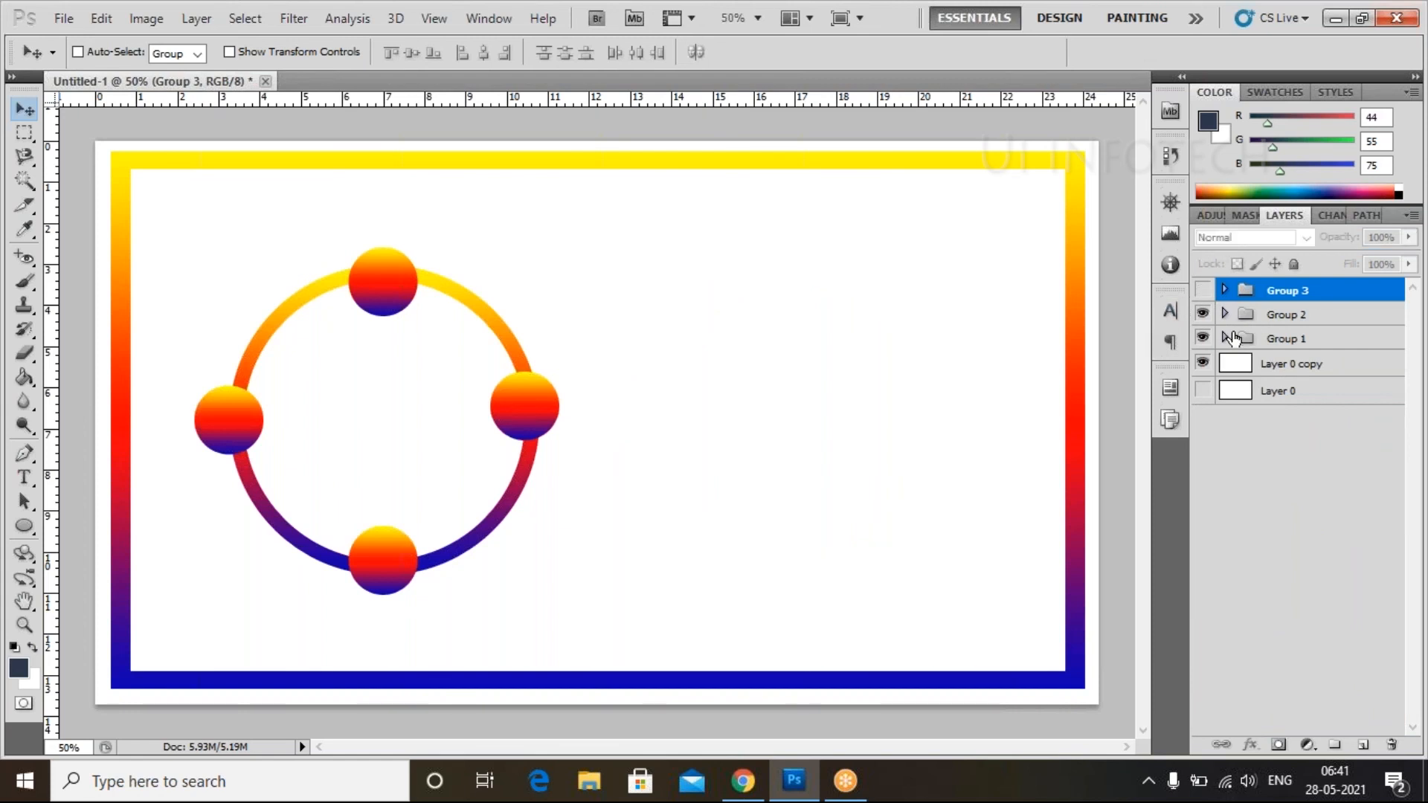
left_click(1202, 290)
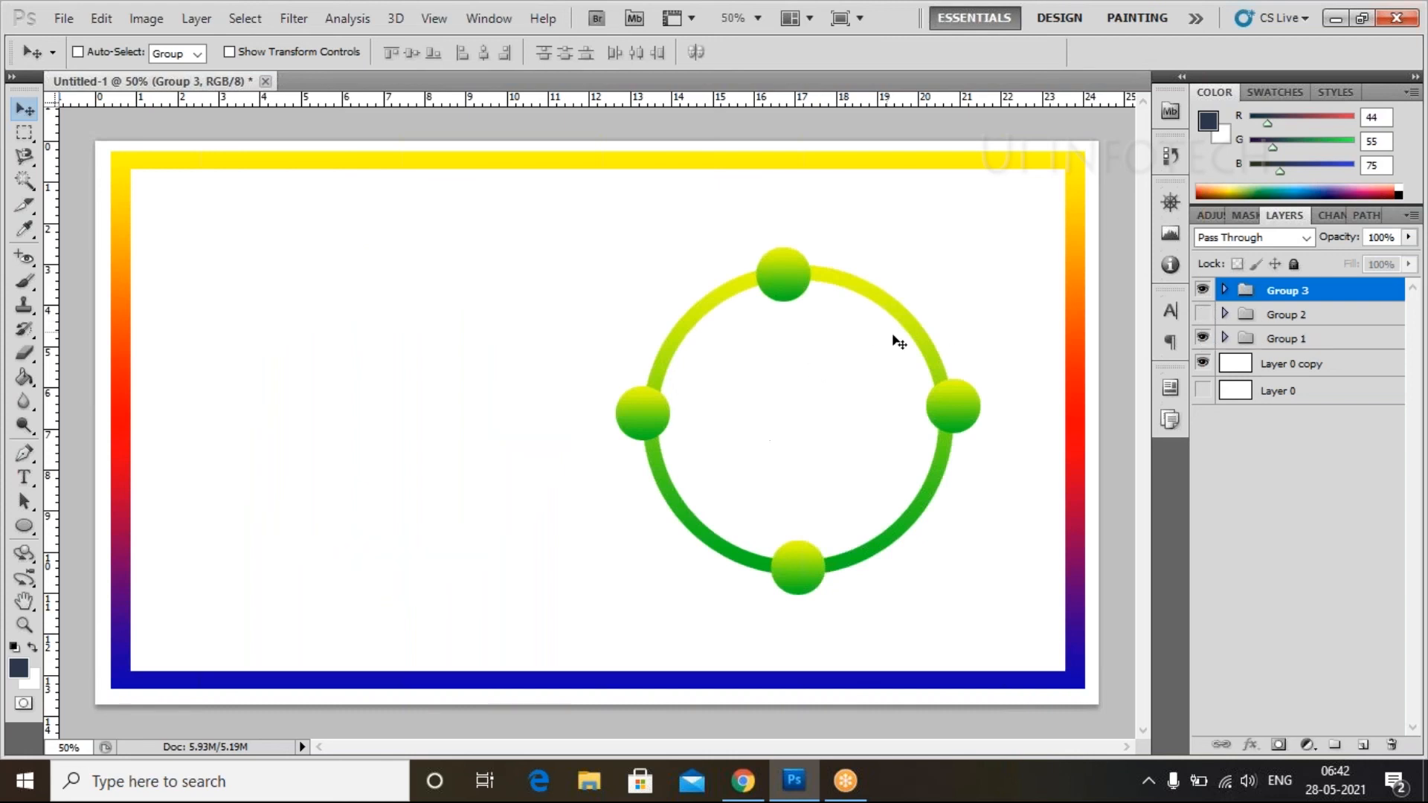
Step: Expand Group 3 and hide the four layers of the small green gradient circles
left_click(1223, 290)
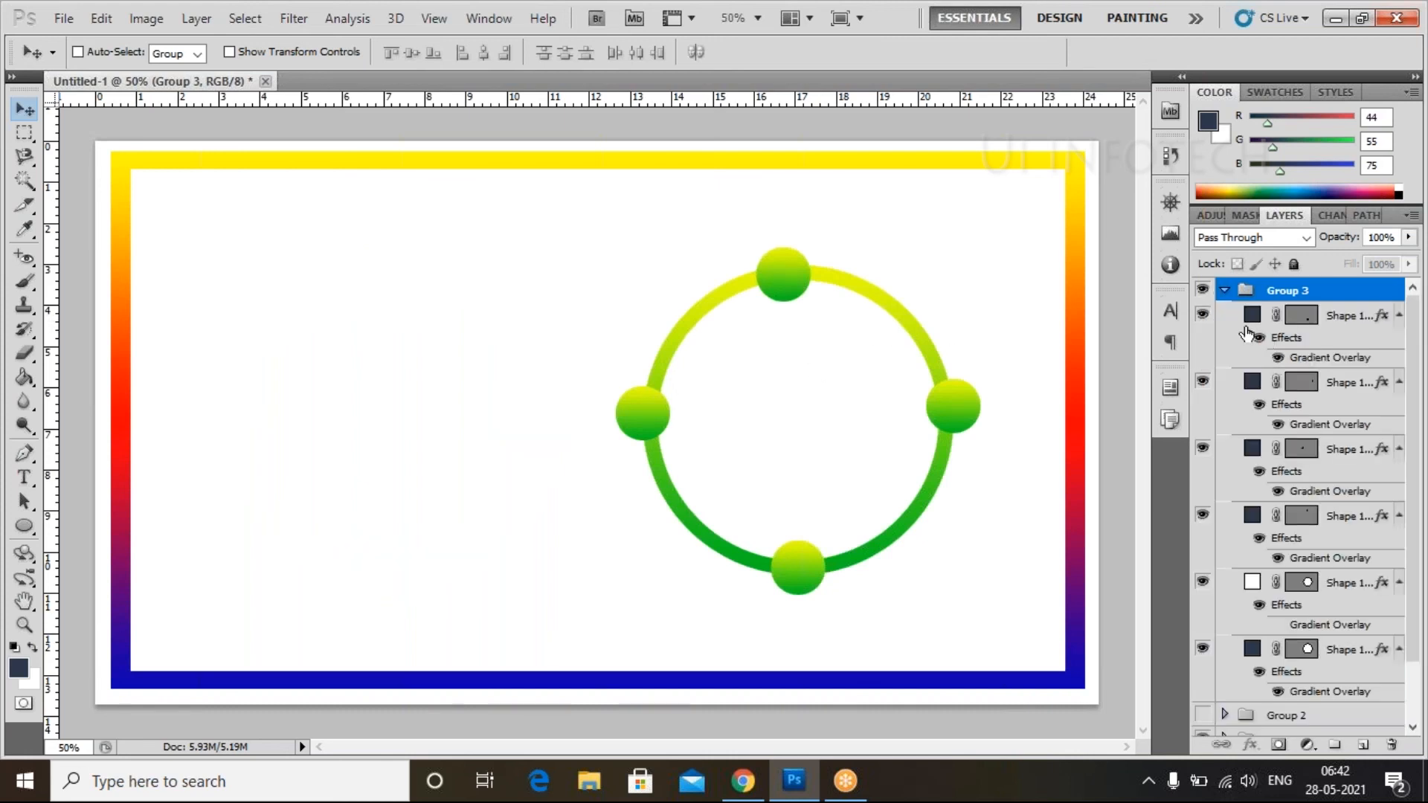
left_click(1219, 316)
left_click_drag(1199, 326, 1192, 504)
left_click(1202, 514)
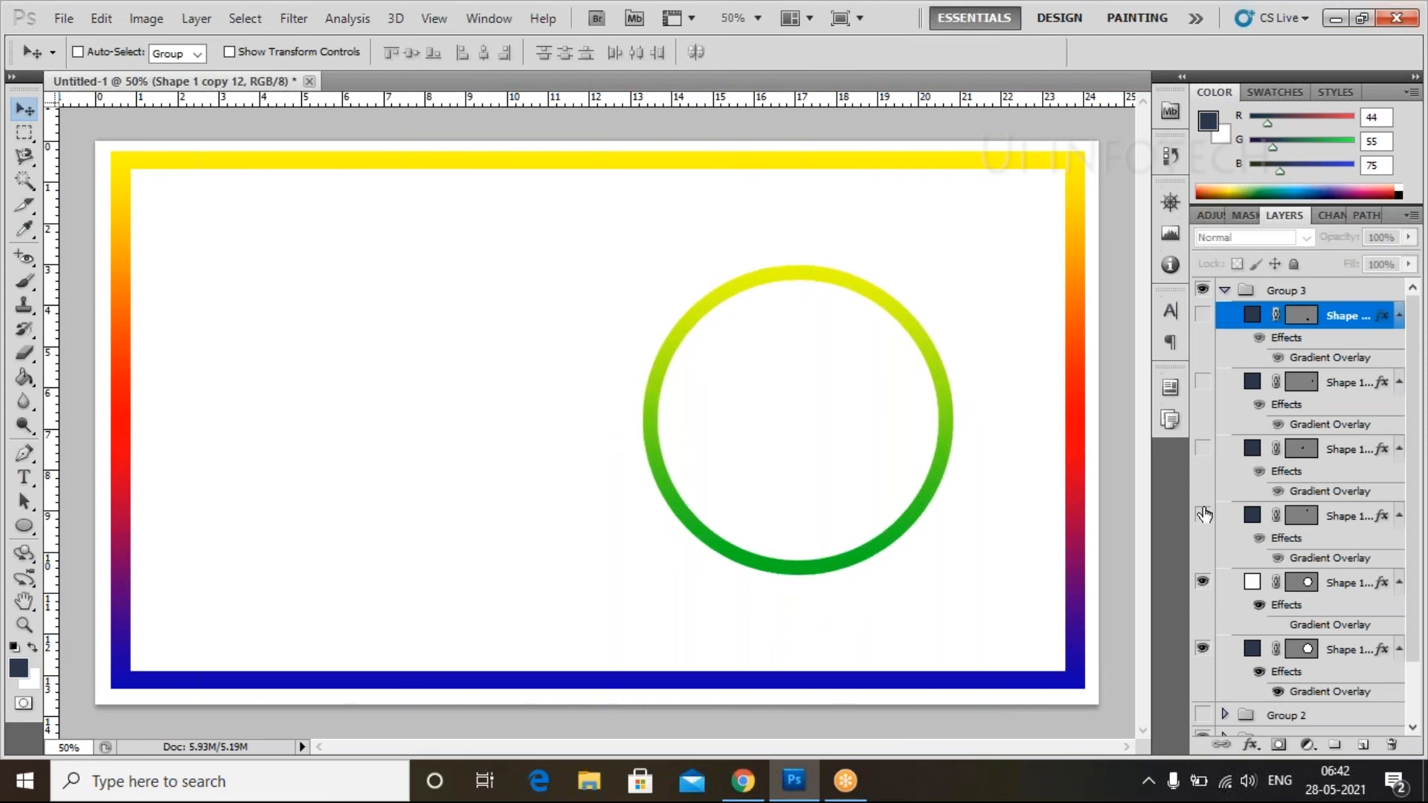
Step: Move the right ring's green gradient circle behind the white circle to try crescent shapes, ending slightly offset to the right
scroll(1312, 565, "down", 1)
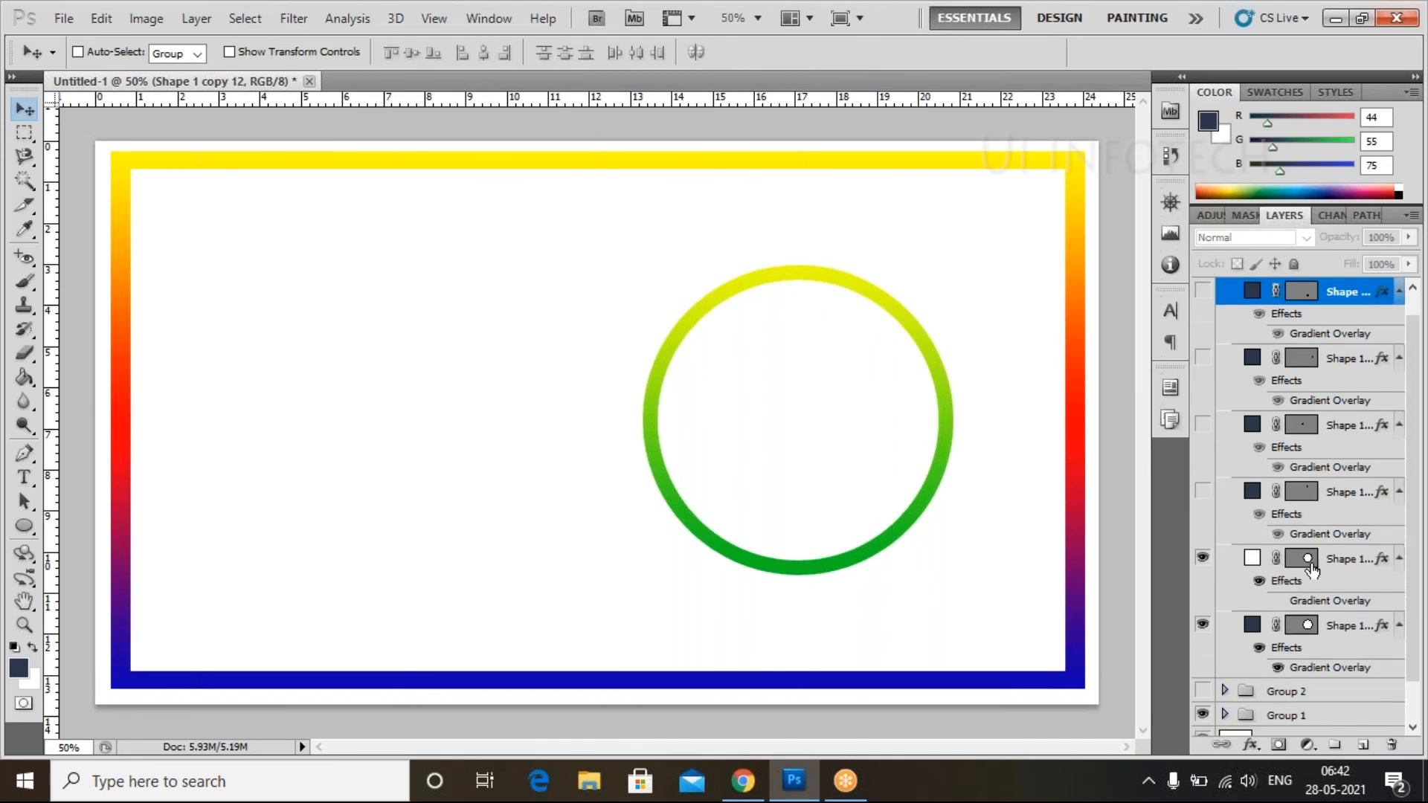
left_click(1313, 629)
left_click_drag(880, 481, 772, 482)
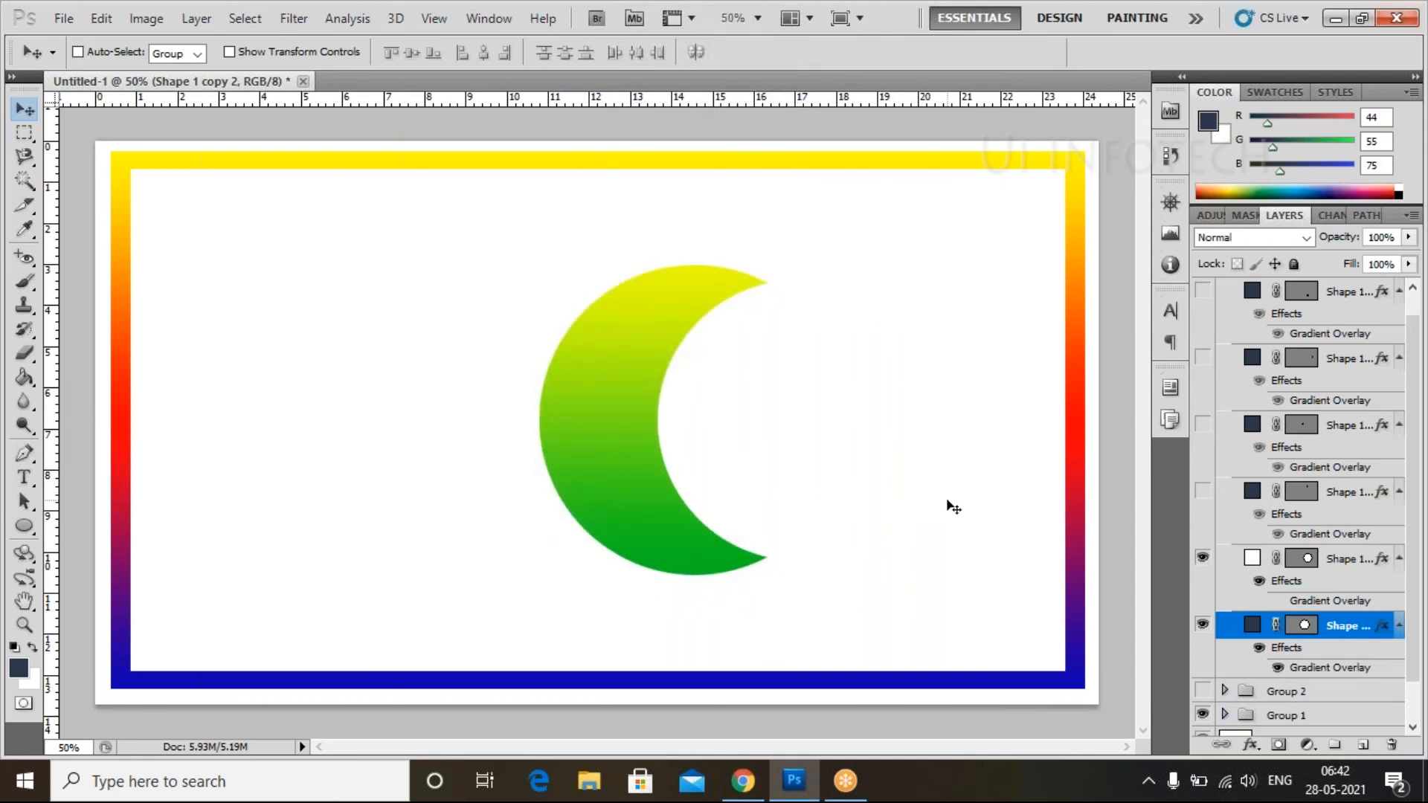
left_click_drag(665, 364, 756, 309)
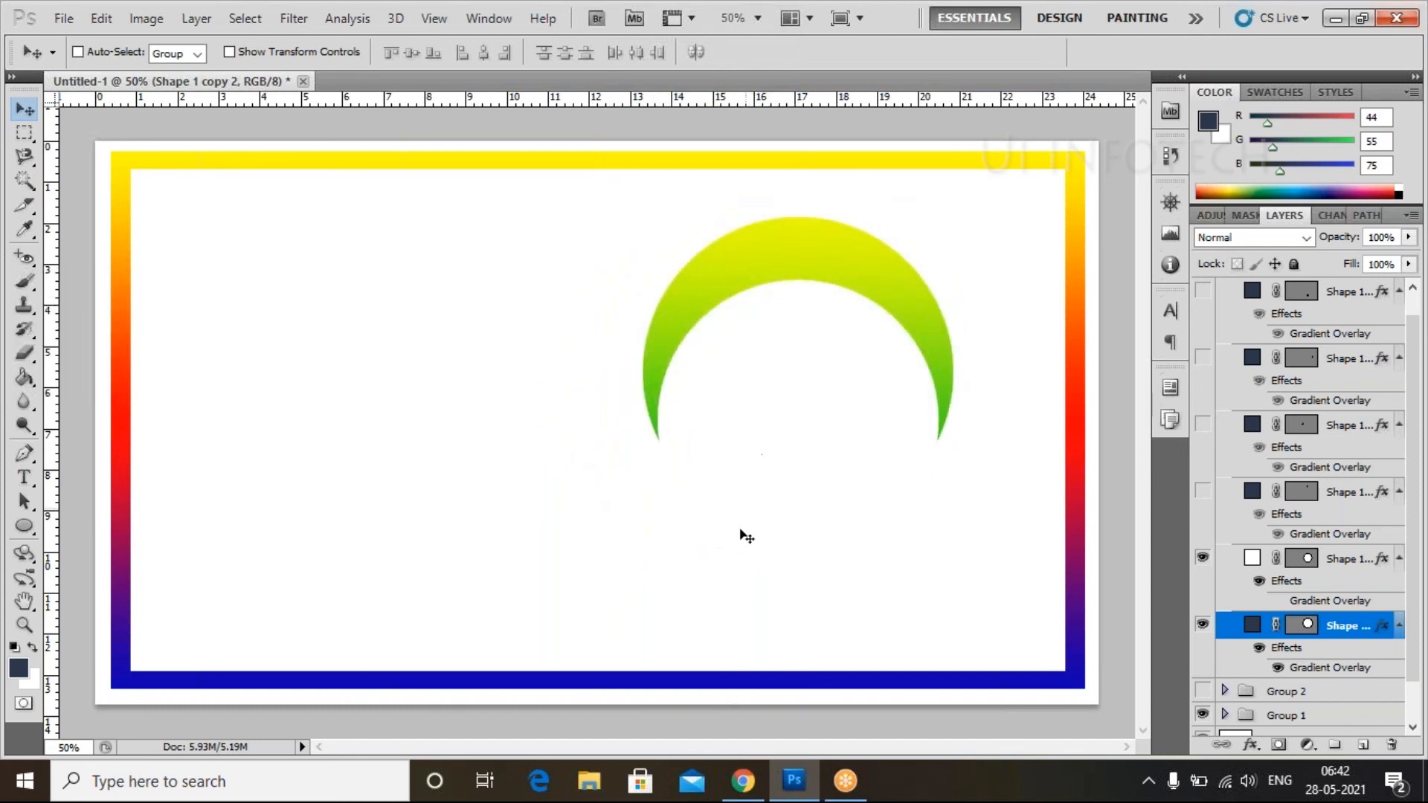
left_click_drag(842, 261, 860, 314)
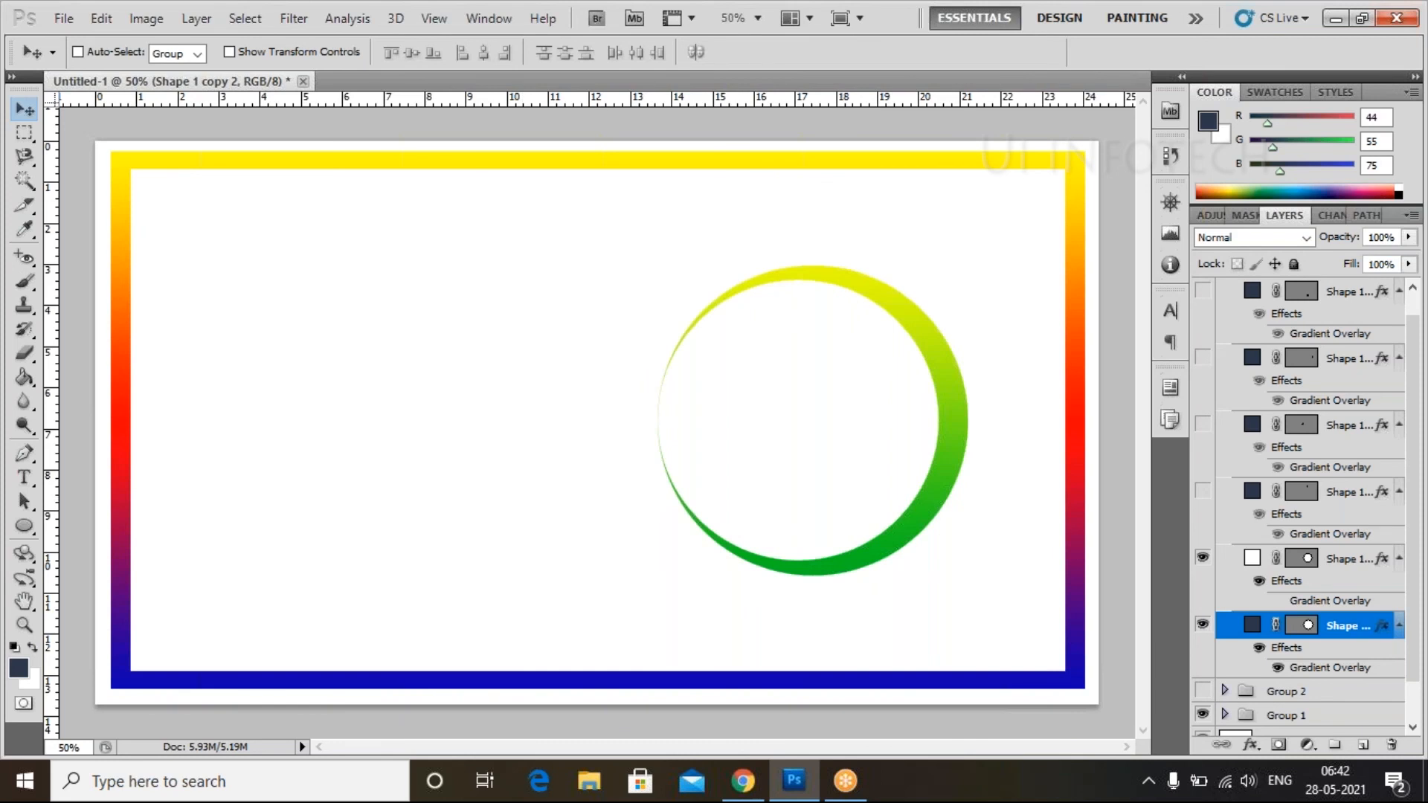
Step: Show Group 2 again and hide the four layers of its small gradient circles
scroll(1293, 598, "down", 2)
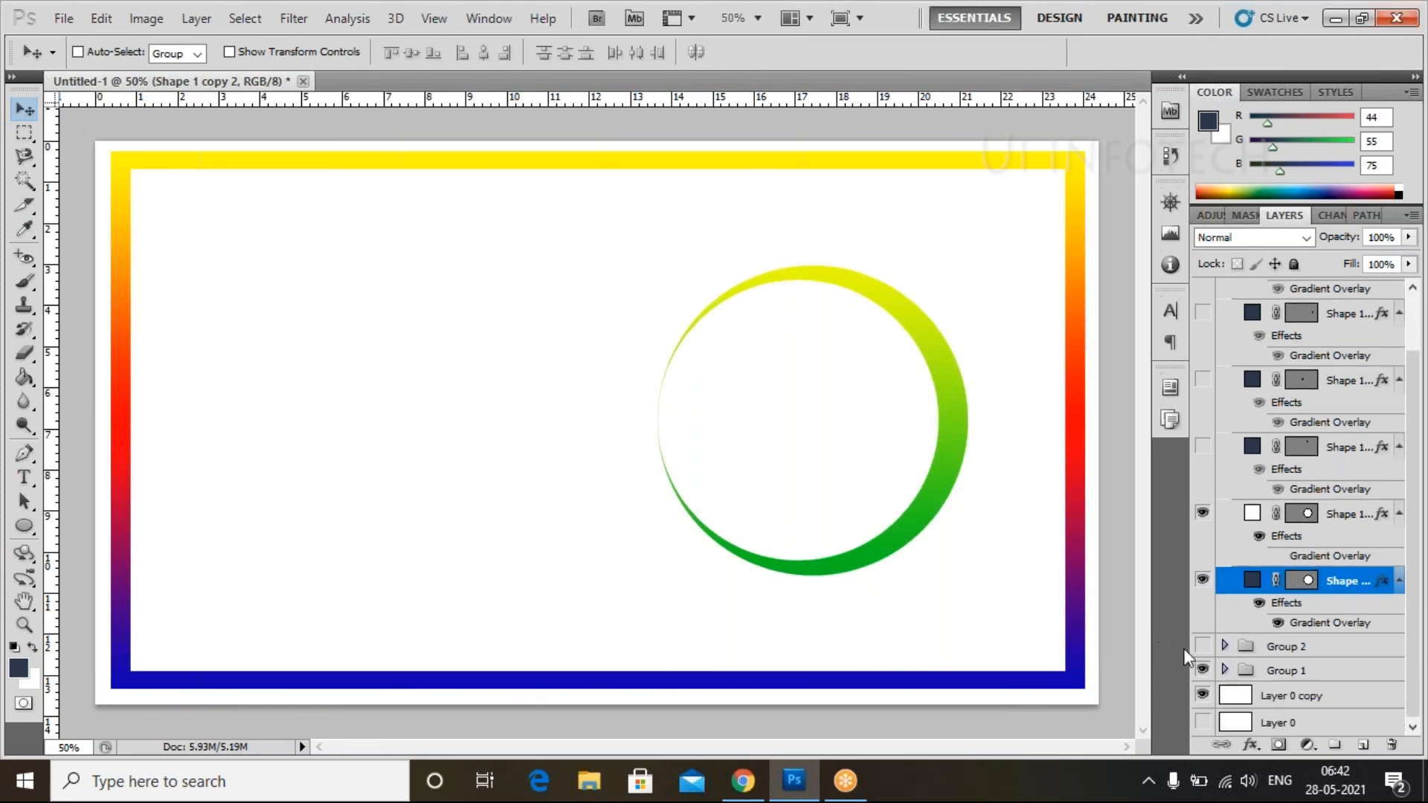
left_click(1203, 646)
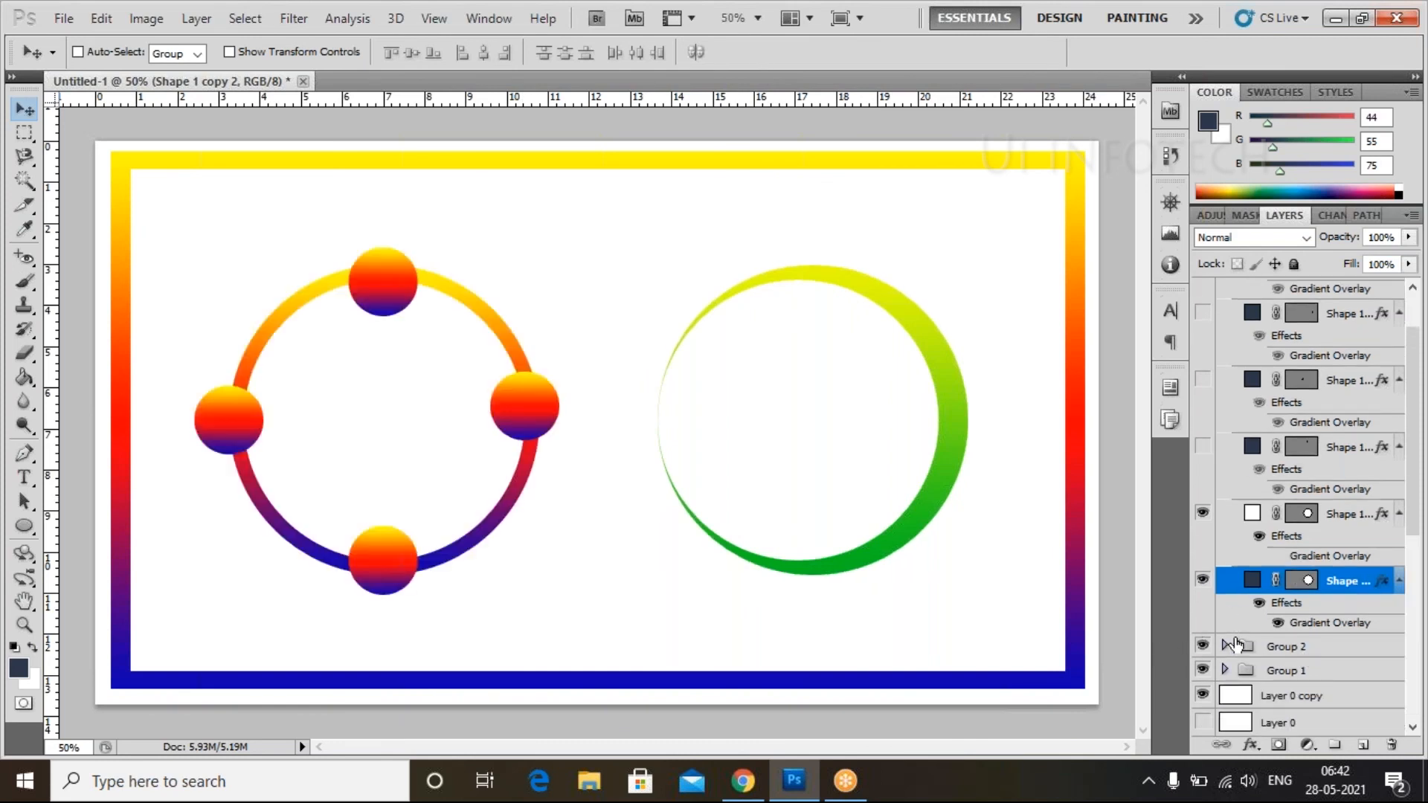
left_click(1225, 646)
scroll(1205, 455, "down", 5)
left_click_drag(1206, 455, 1204, 658)
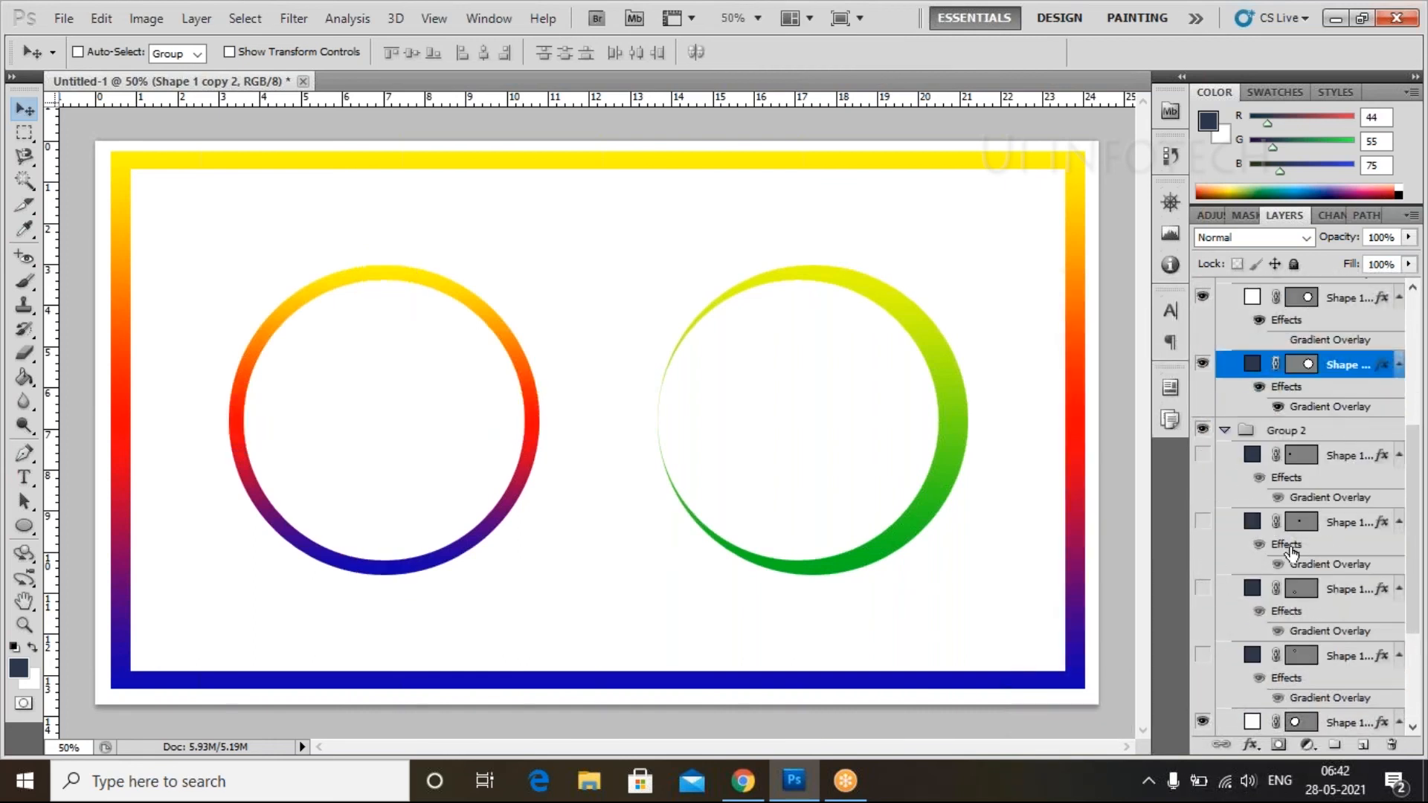
Step: Move the left ring's gradient circle behind its white circle to try crescent shapes, first toward the right, then upward
scroll(1291, 552, "down", 4)
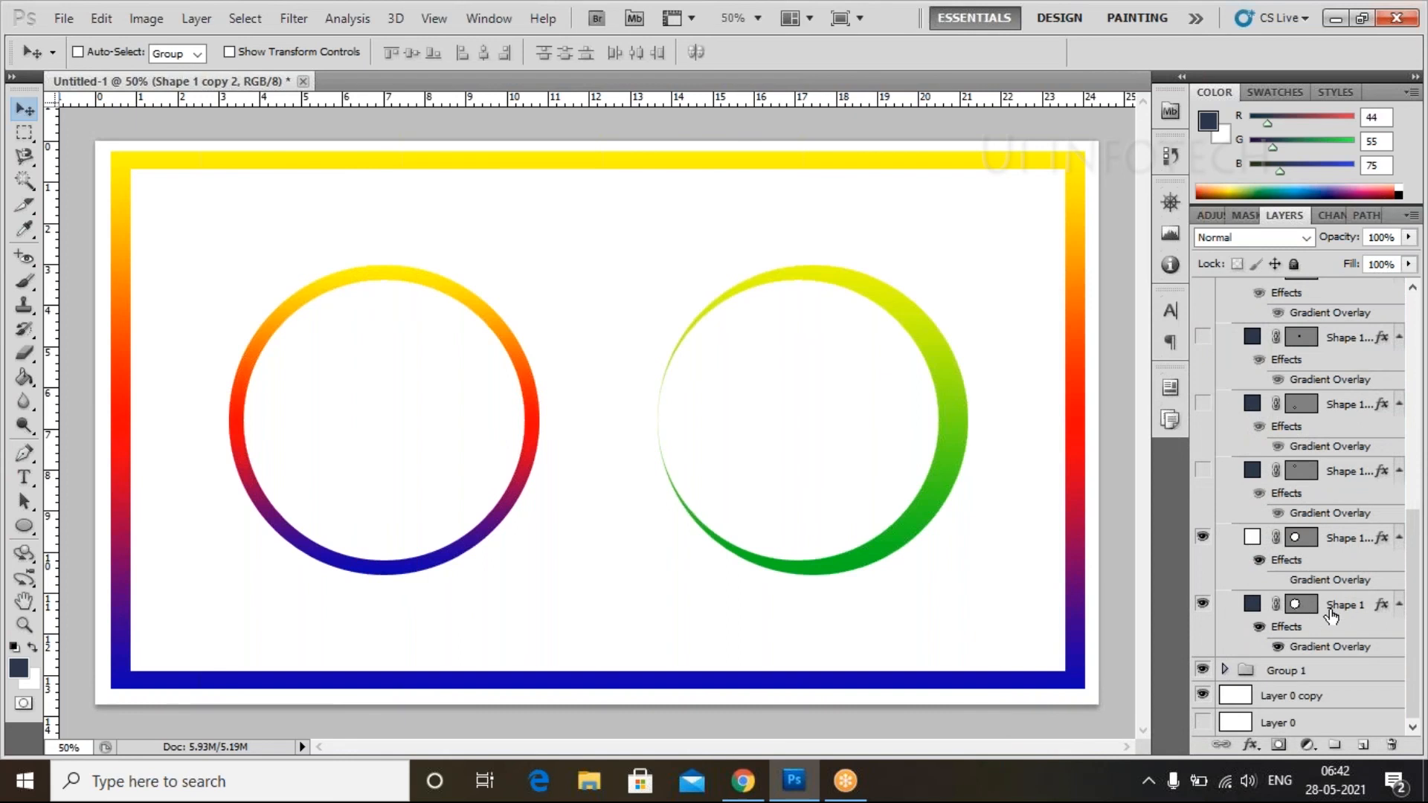
left_click(1308, 606)
left_click_drag(431, 466, 517, 450)
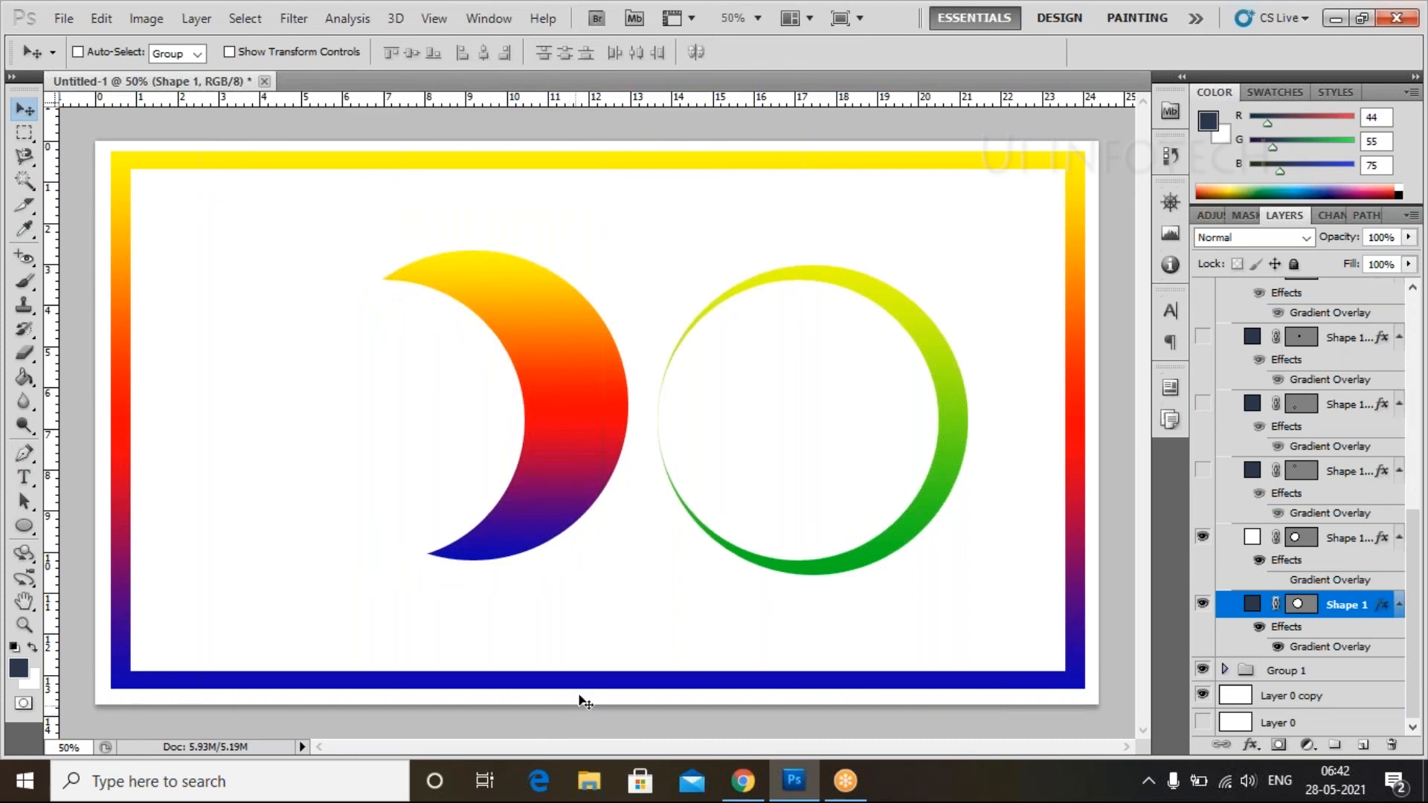
left_click_drag(492, 554, 406, 452)
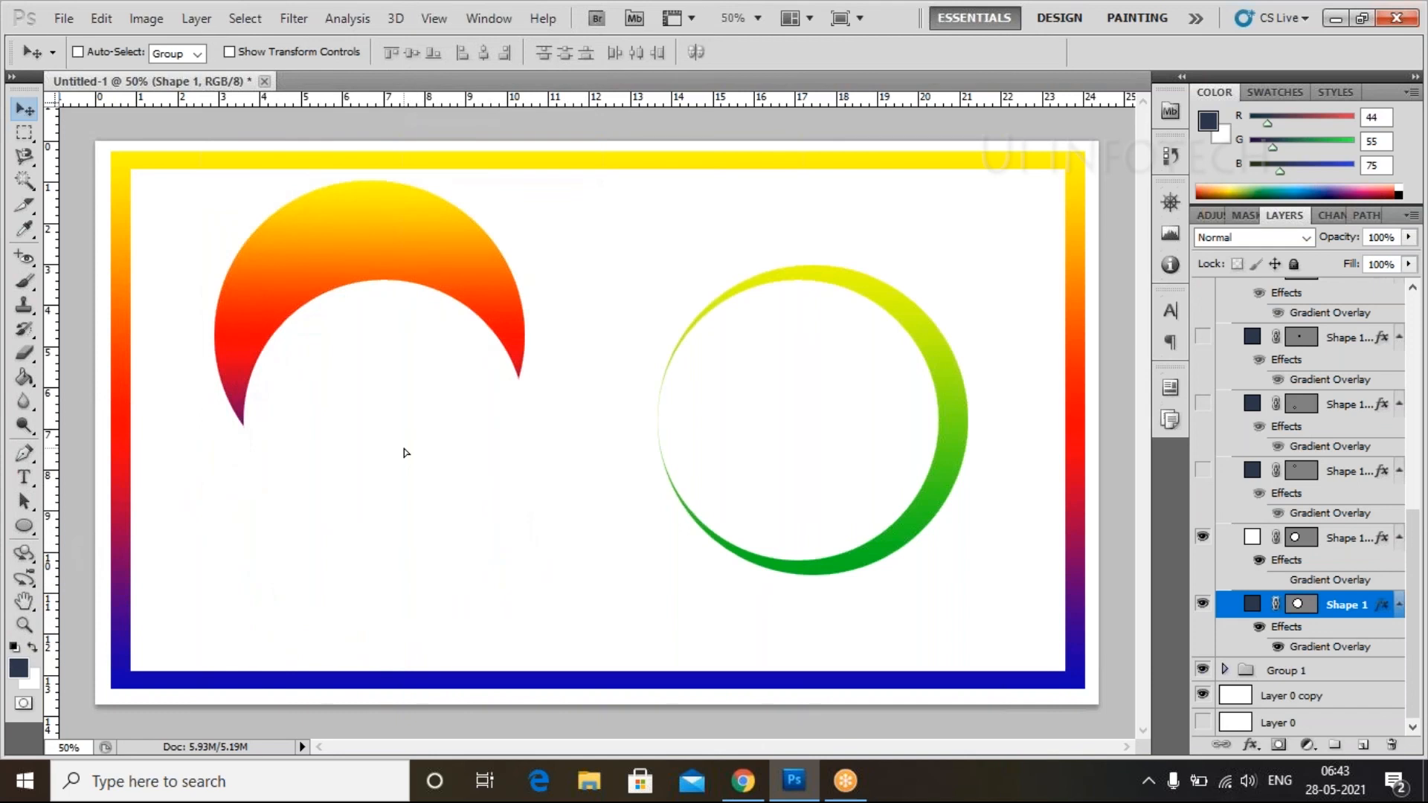